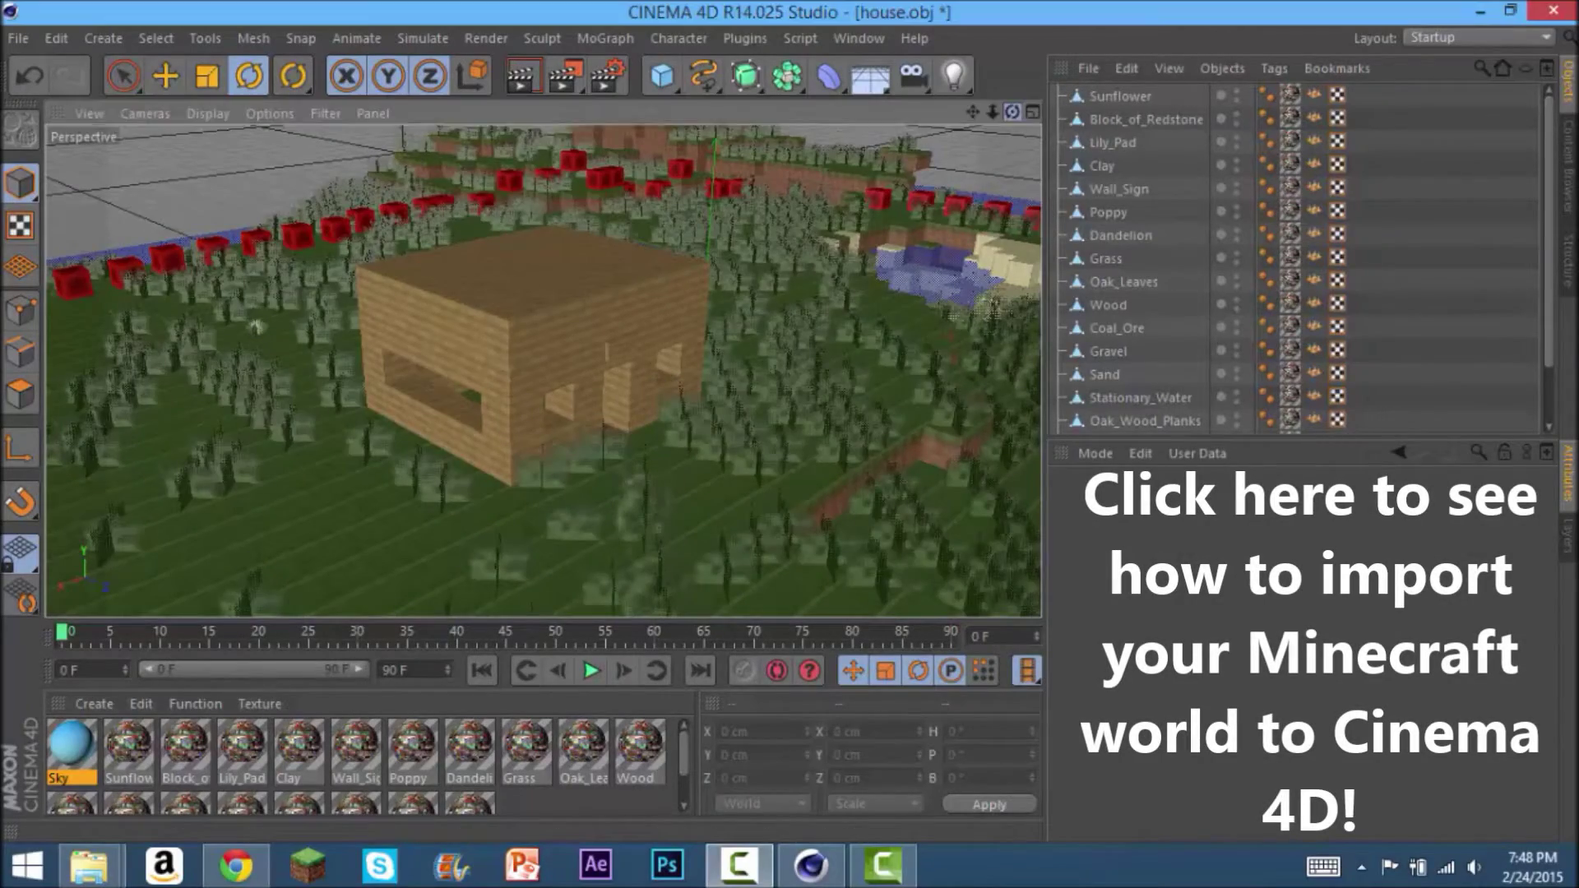
Orbit and zoom toward the house, run a quick preview render, then deselect the grass
left_click_drag(539, 367, 544, 370, "alt")
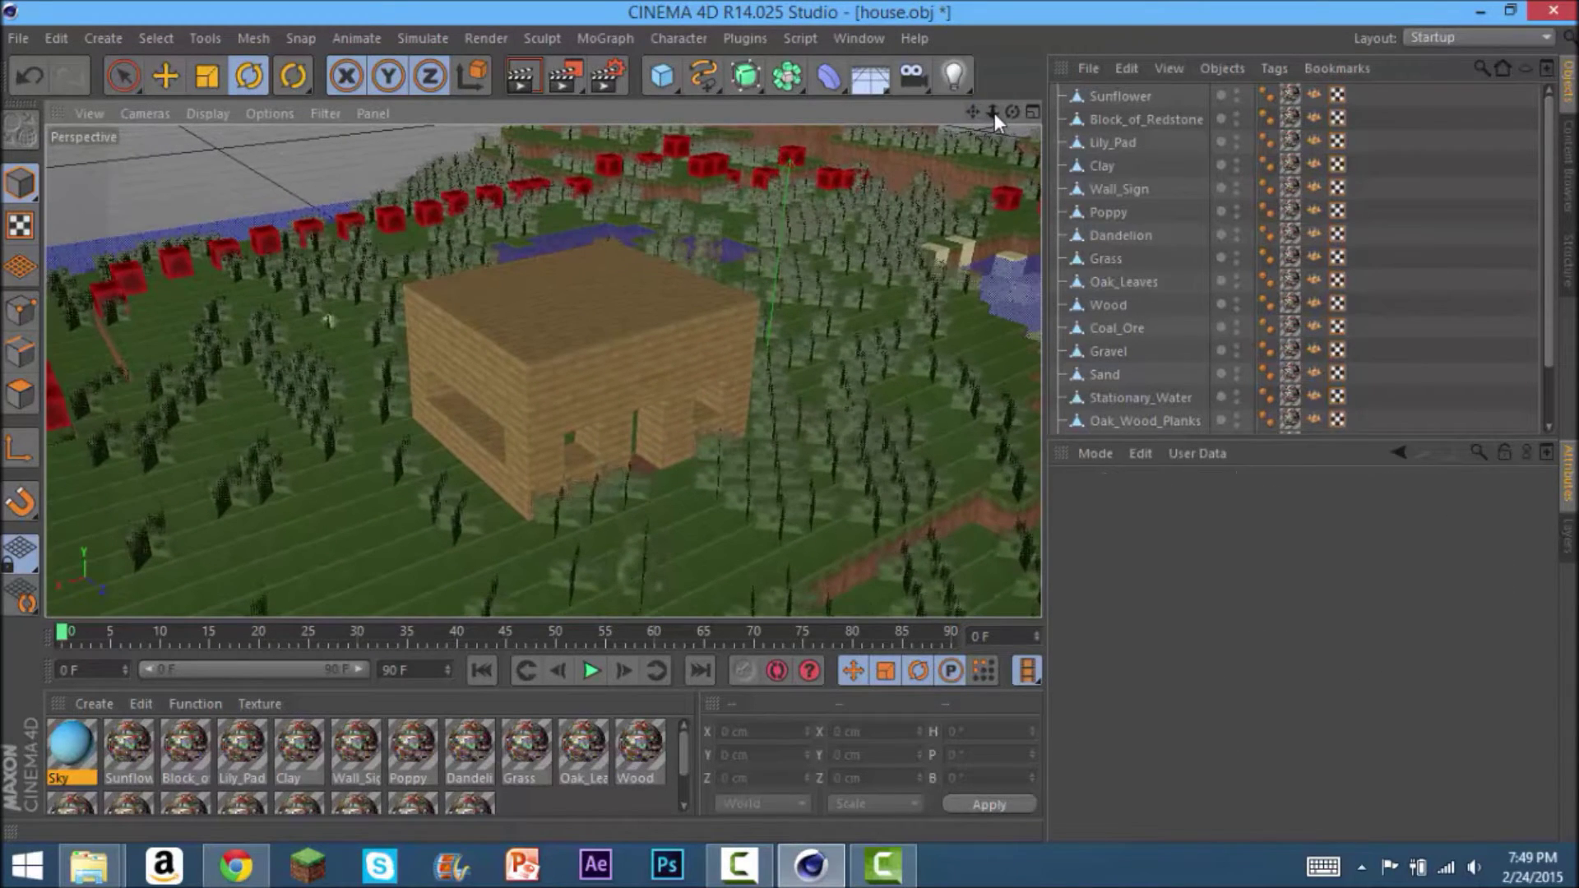
left_click_drag(994, 112, 1005, 112)
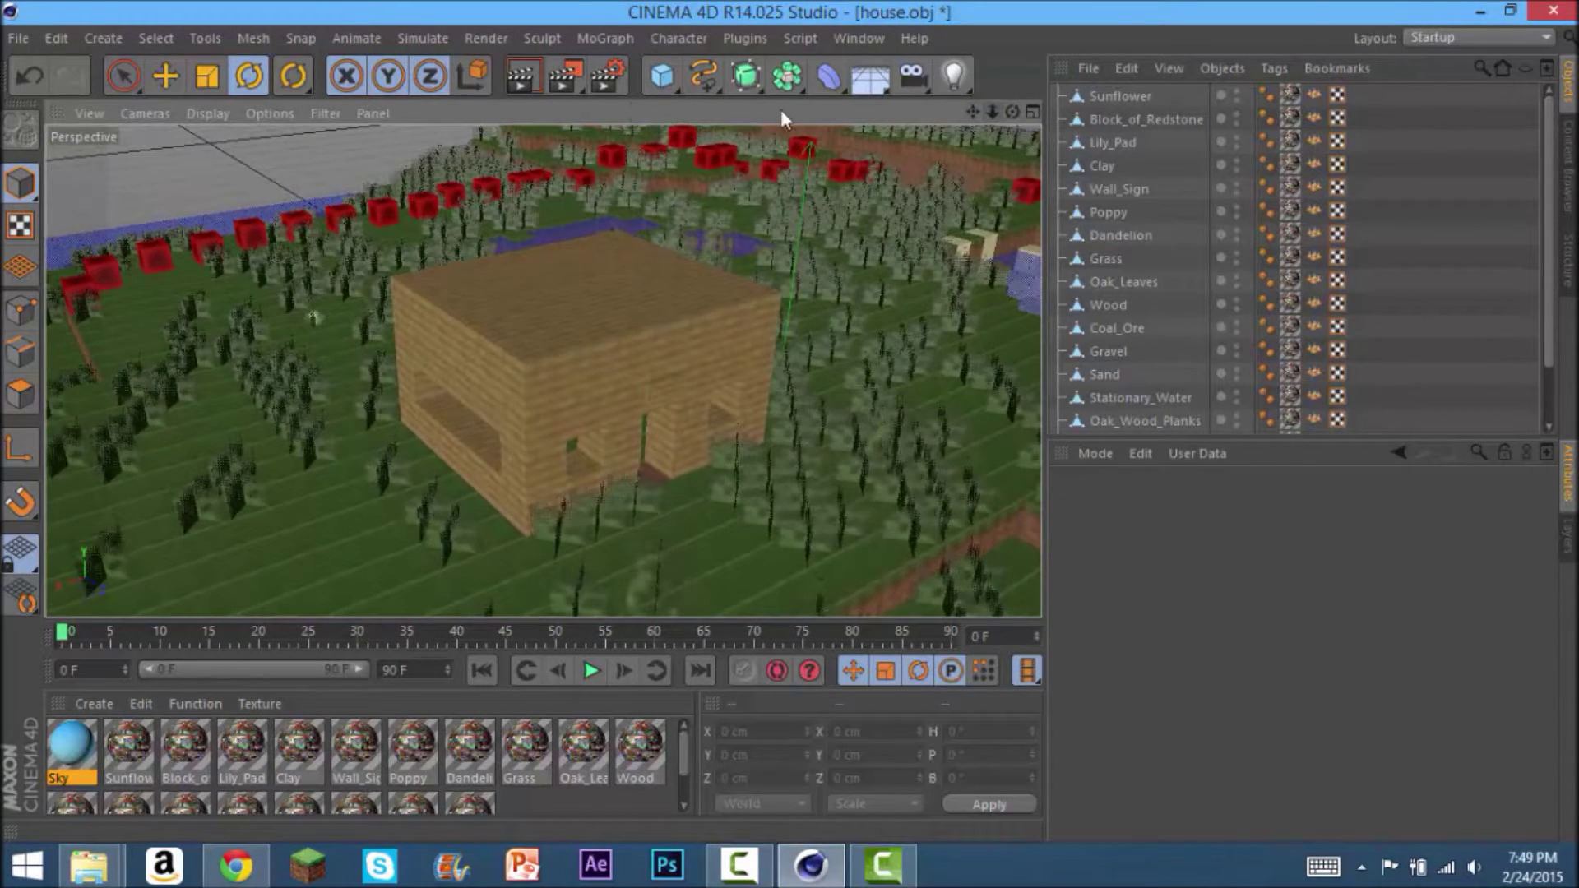
left_click(521, 76)
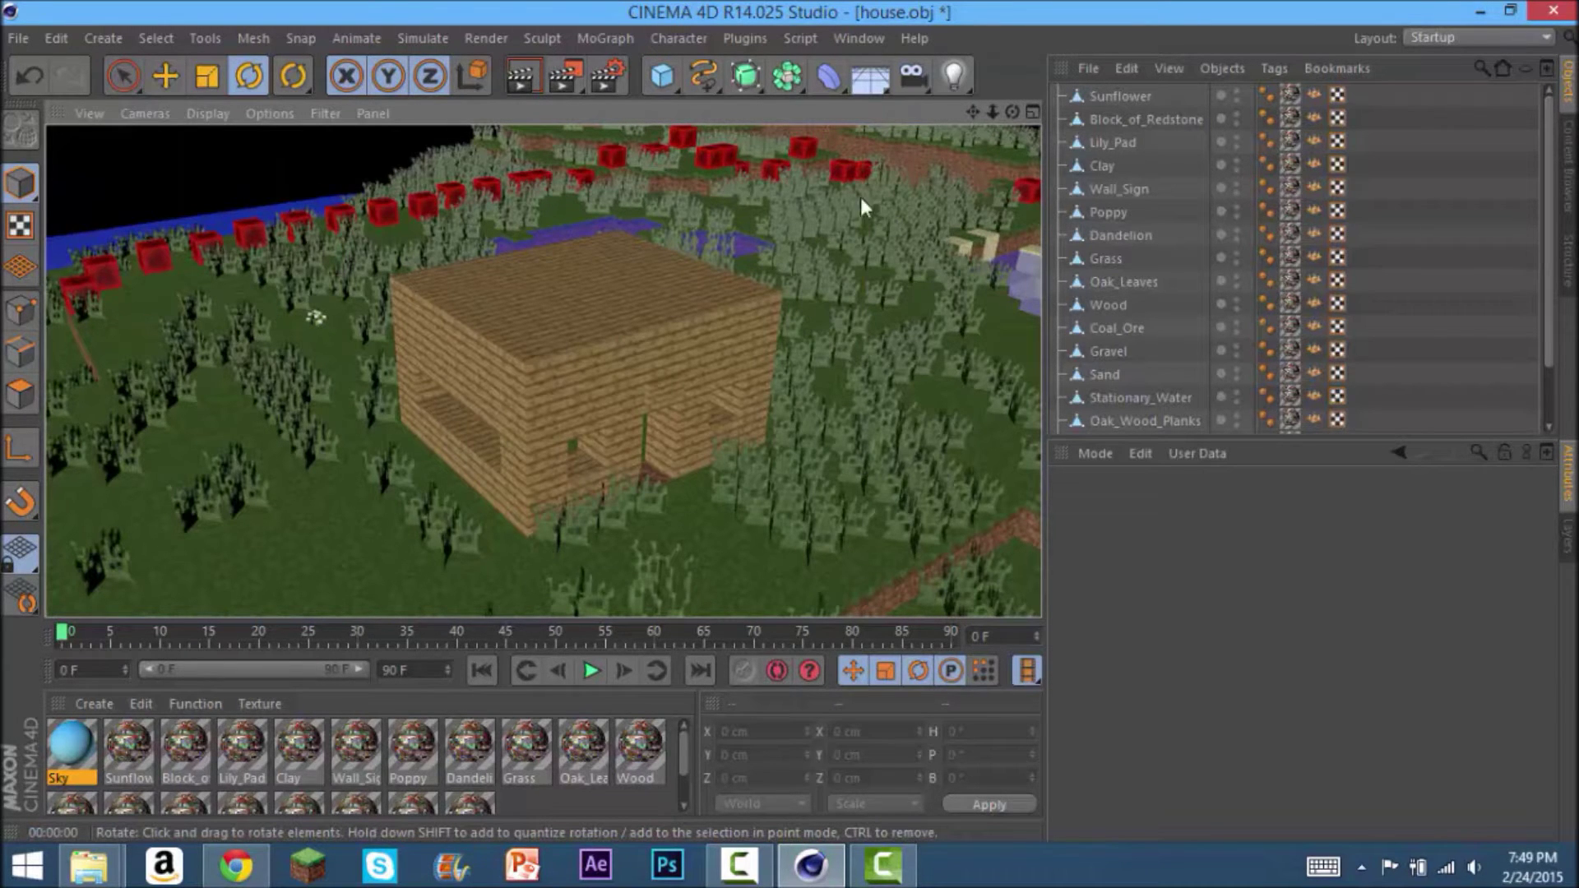
left_click(812, 227)
mouse_move(972, 111)
left_mouse_down()
mouse_move(956, 102)
mouse_move(1028, 118)
mouse_move(1009, 112)
left_mouse_up()
left_click(223, 170)
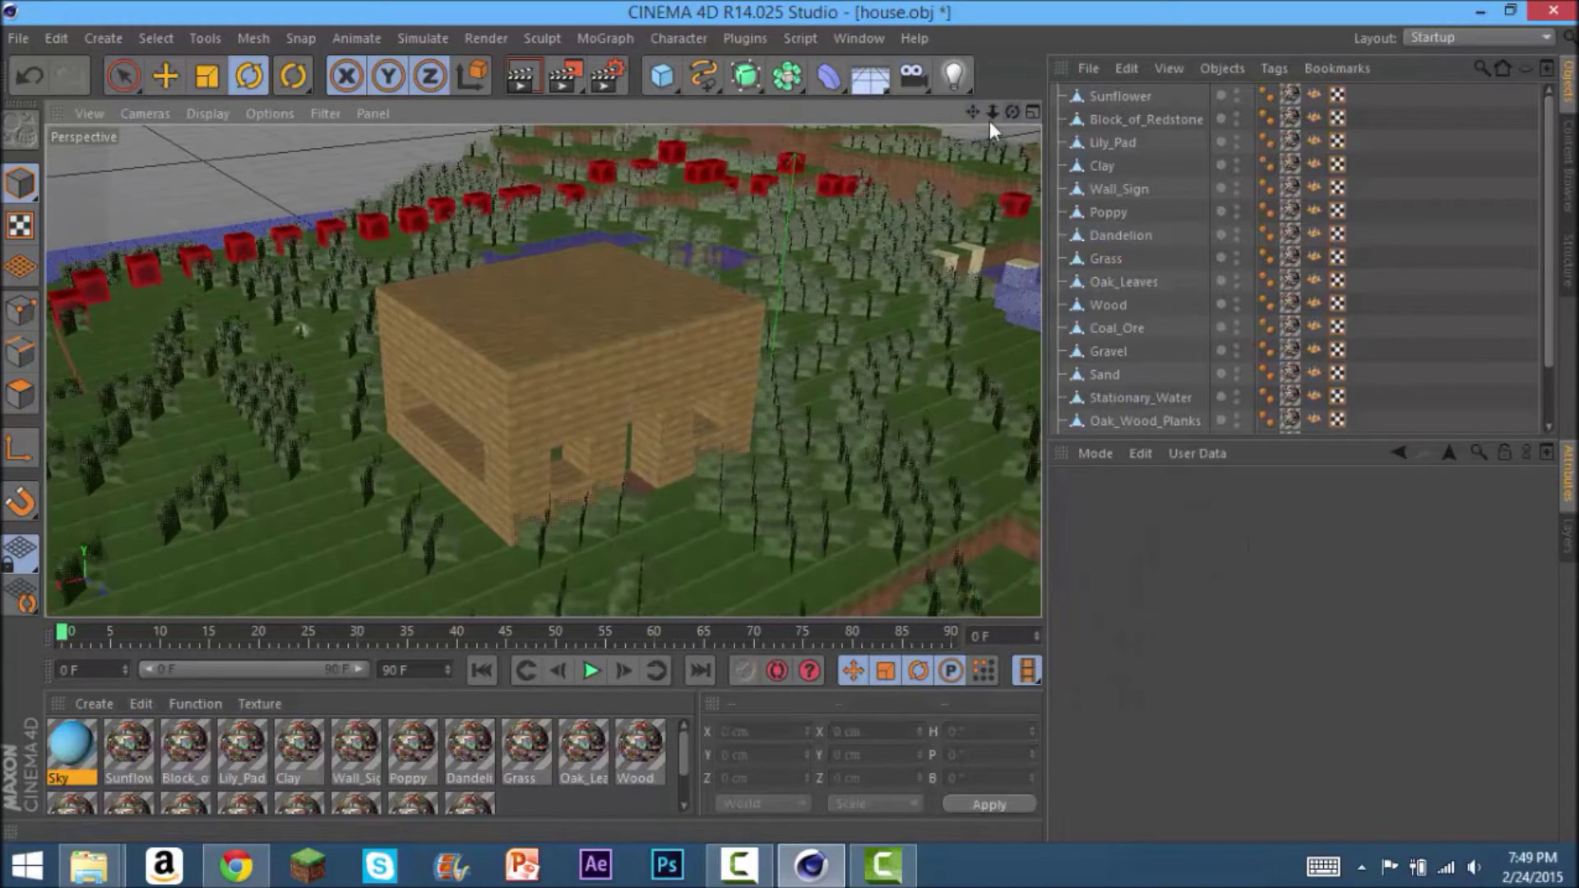
Add a Sky object from the Floor flyout and delete the old Sky material
left_click(870, 81)
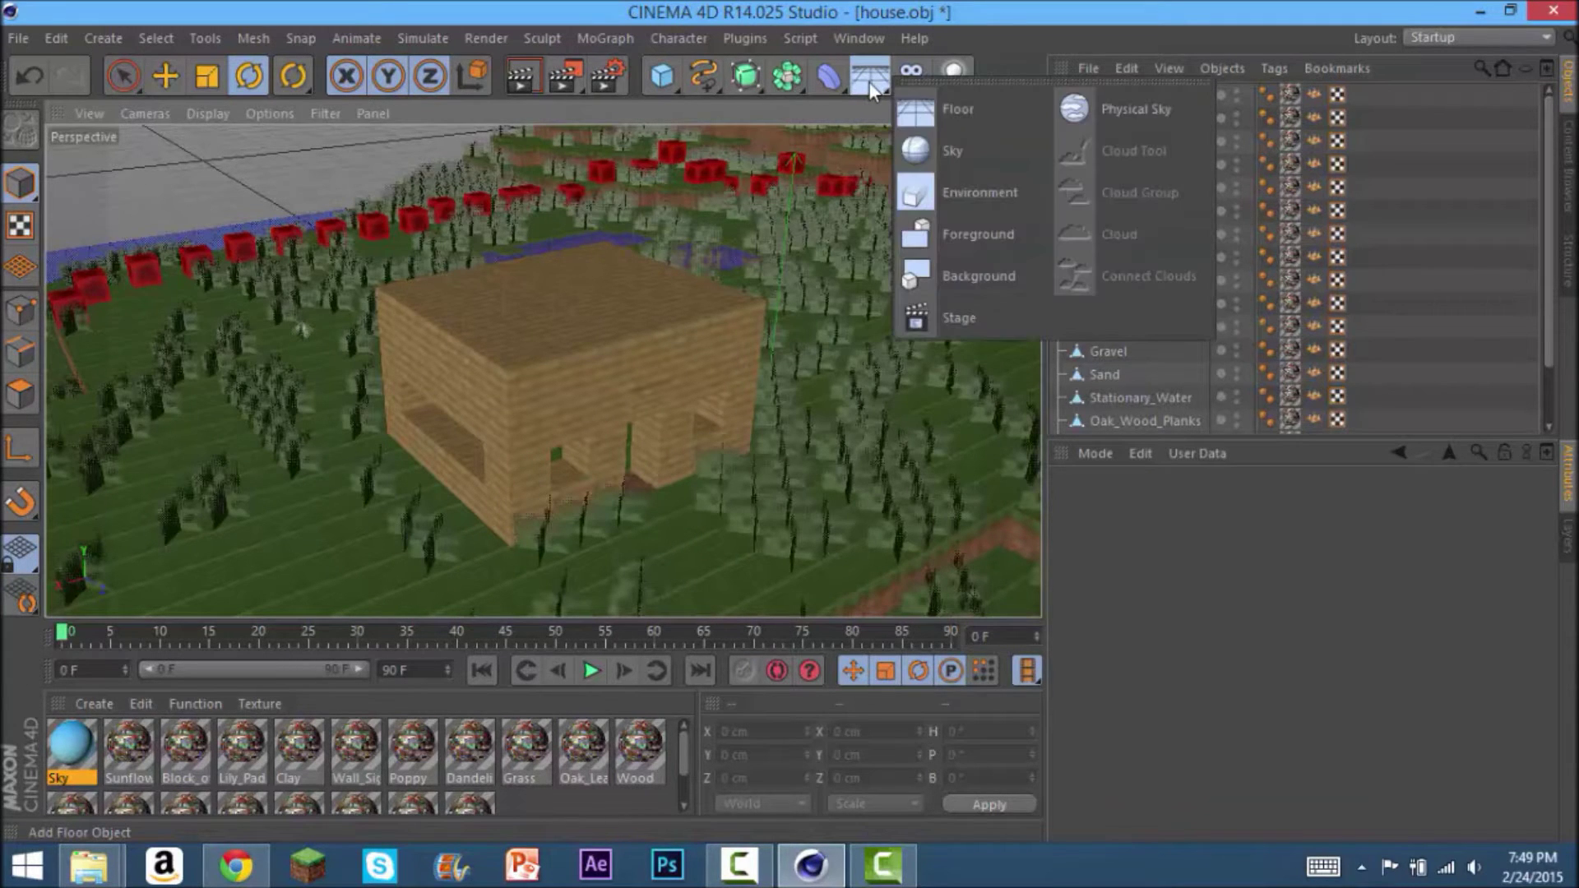
left_click(979, 148)
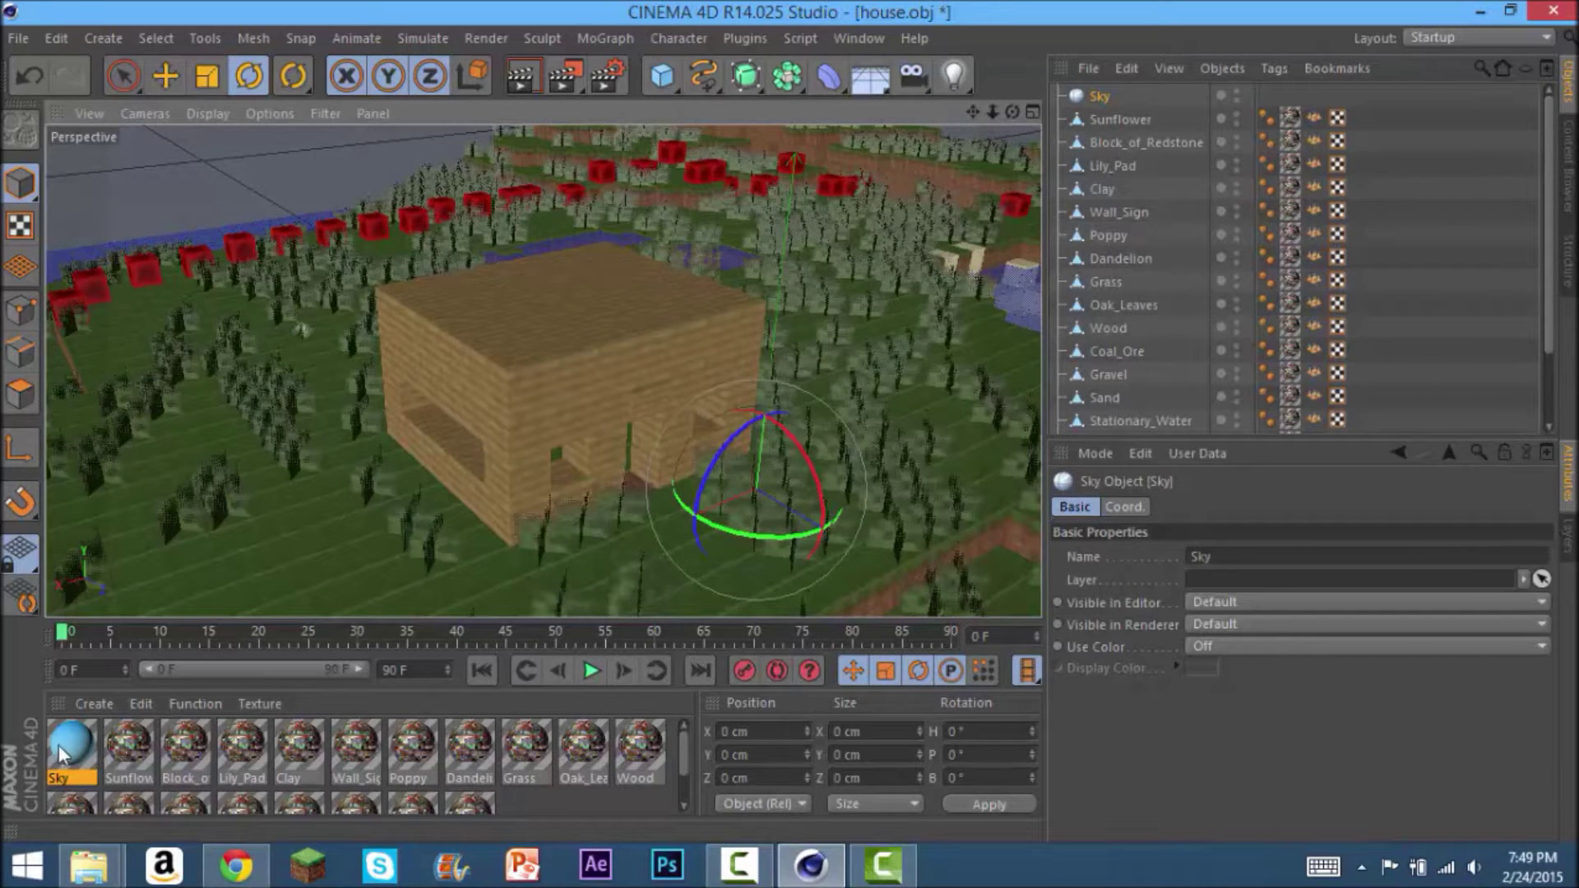
key("Delete")
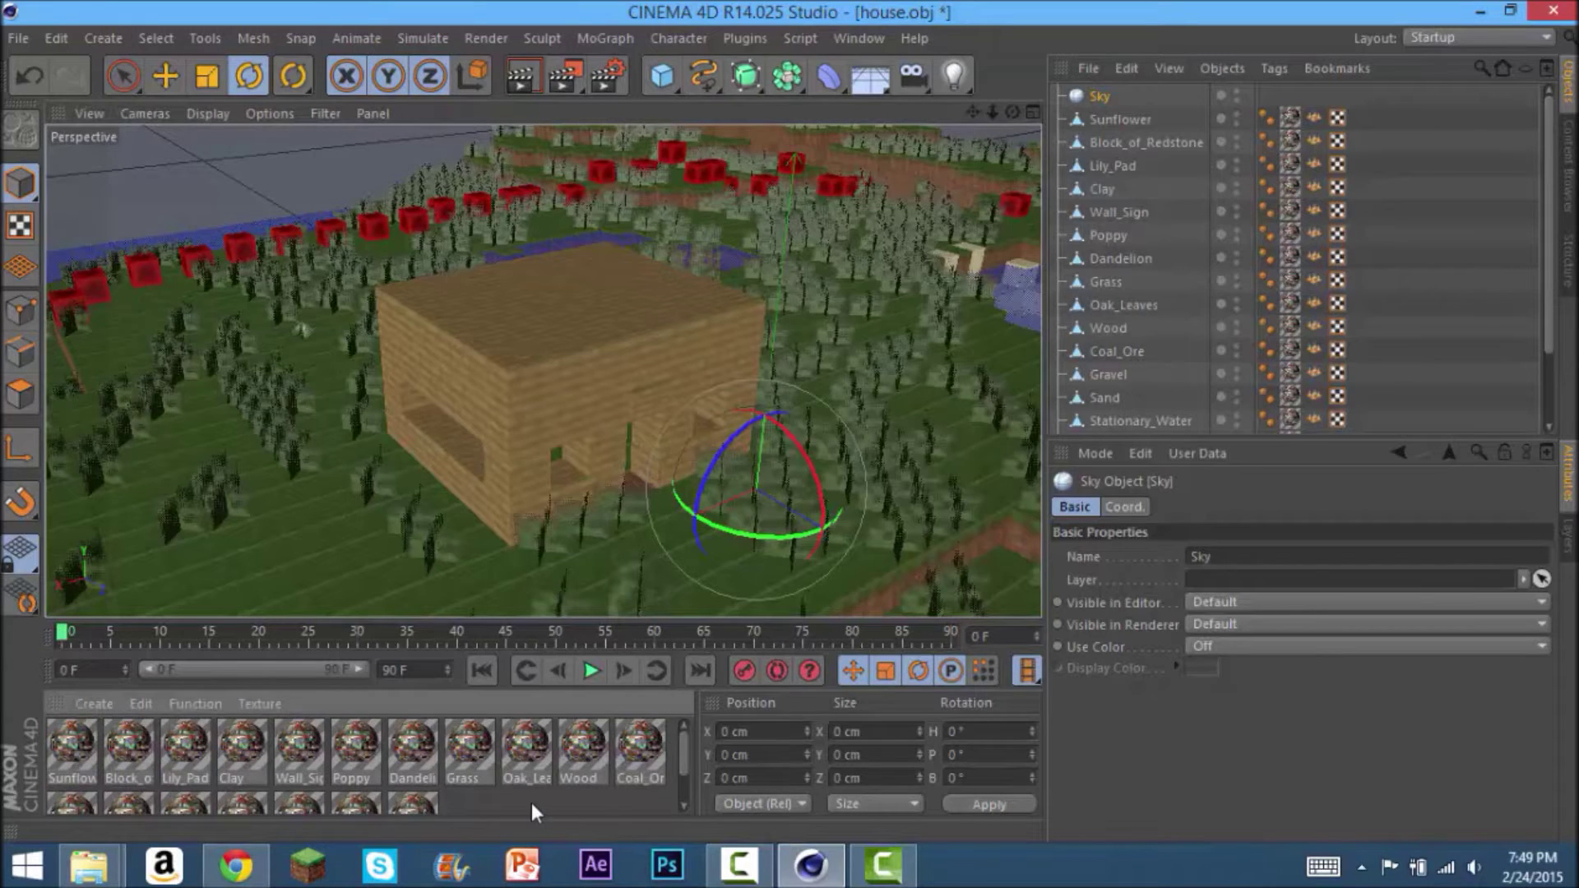
Create a new default material, Mat, and open it in the Material Editor
scroll(531, 803, "down", 2)
double_click(512, 782)
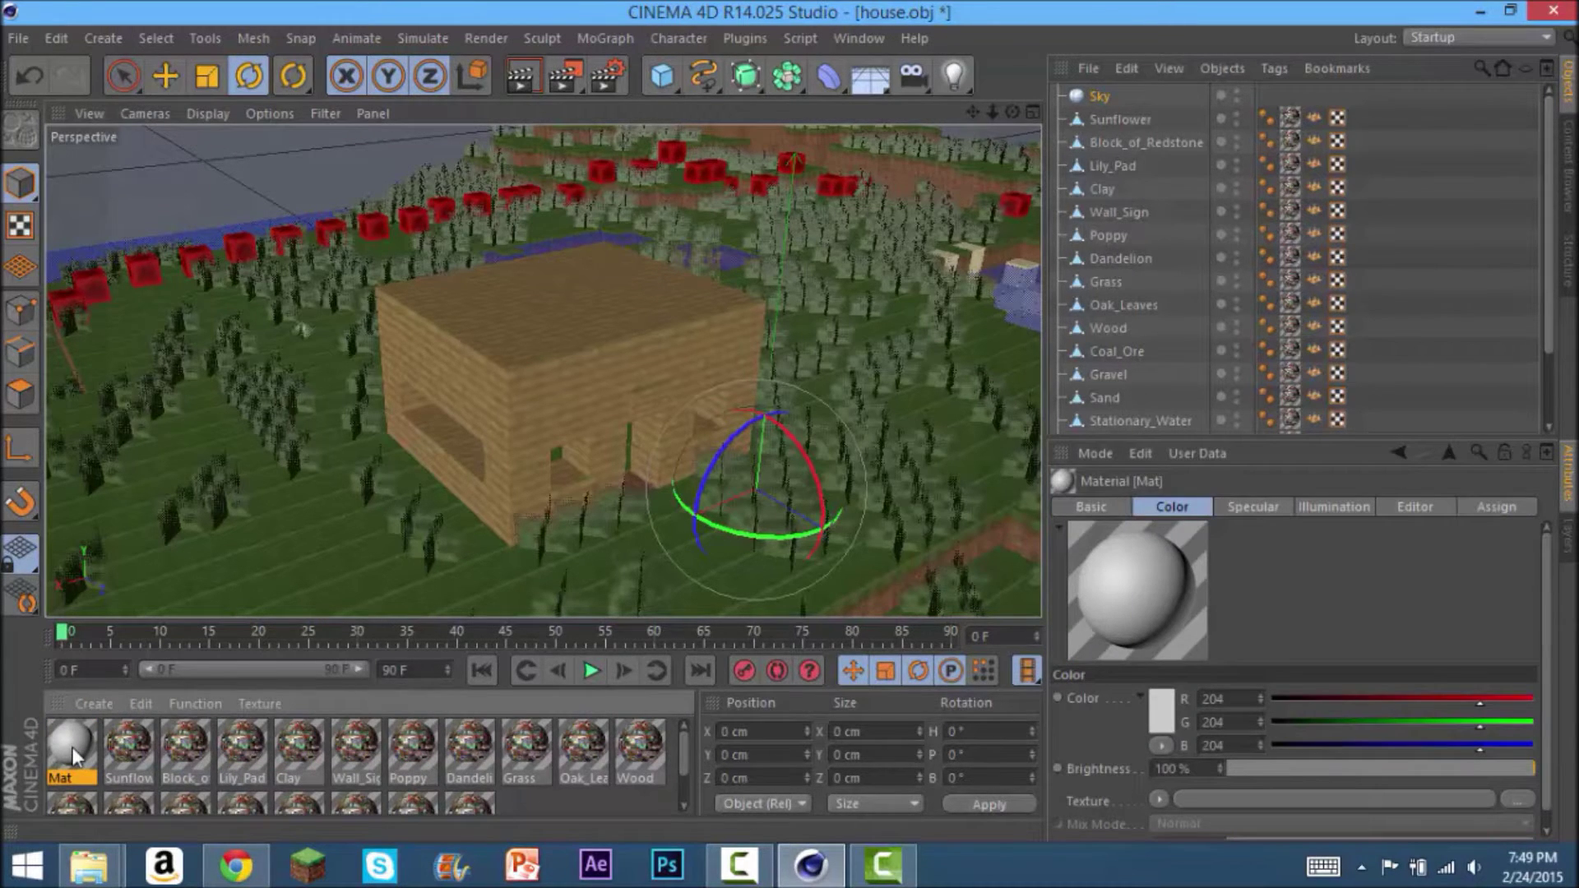
double_click(72, 747)
Name the material Sky, disable Specular and load a Gradient shader into Color
type("Sky")
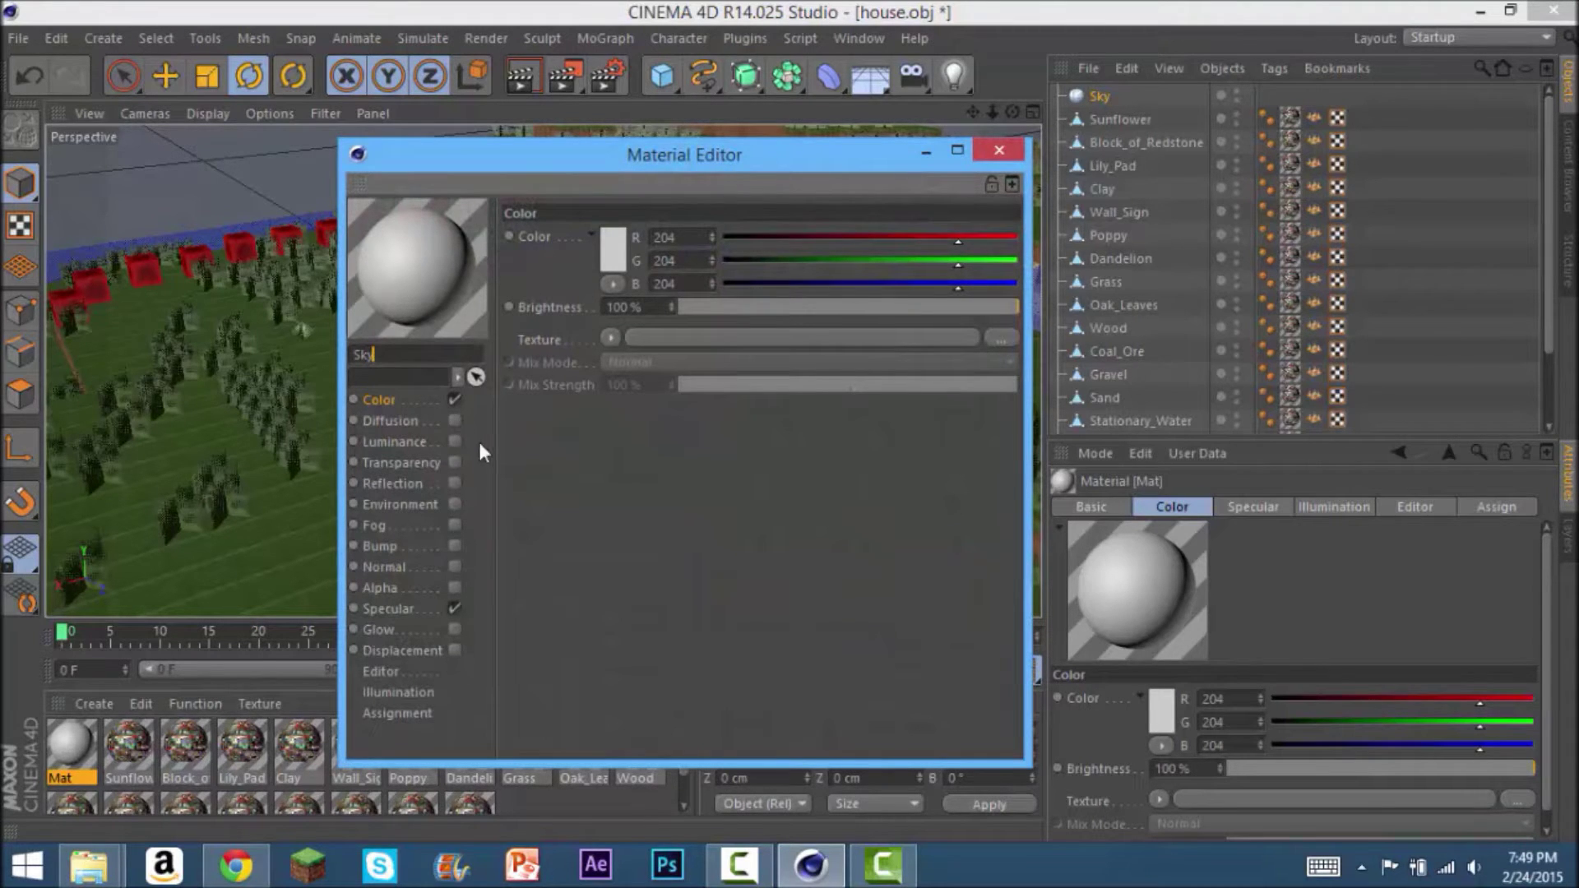
key("Return")
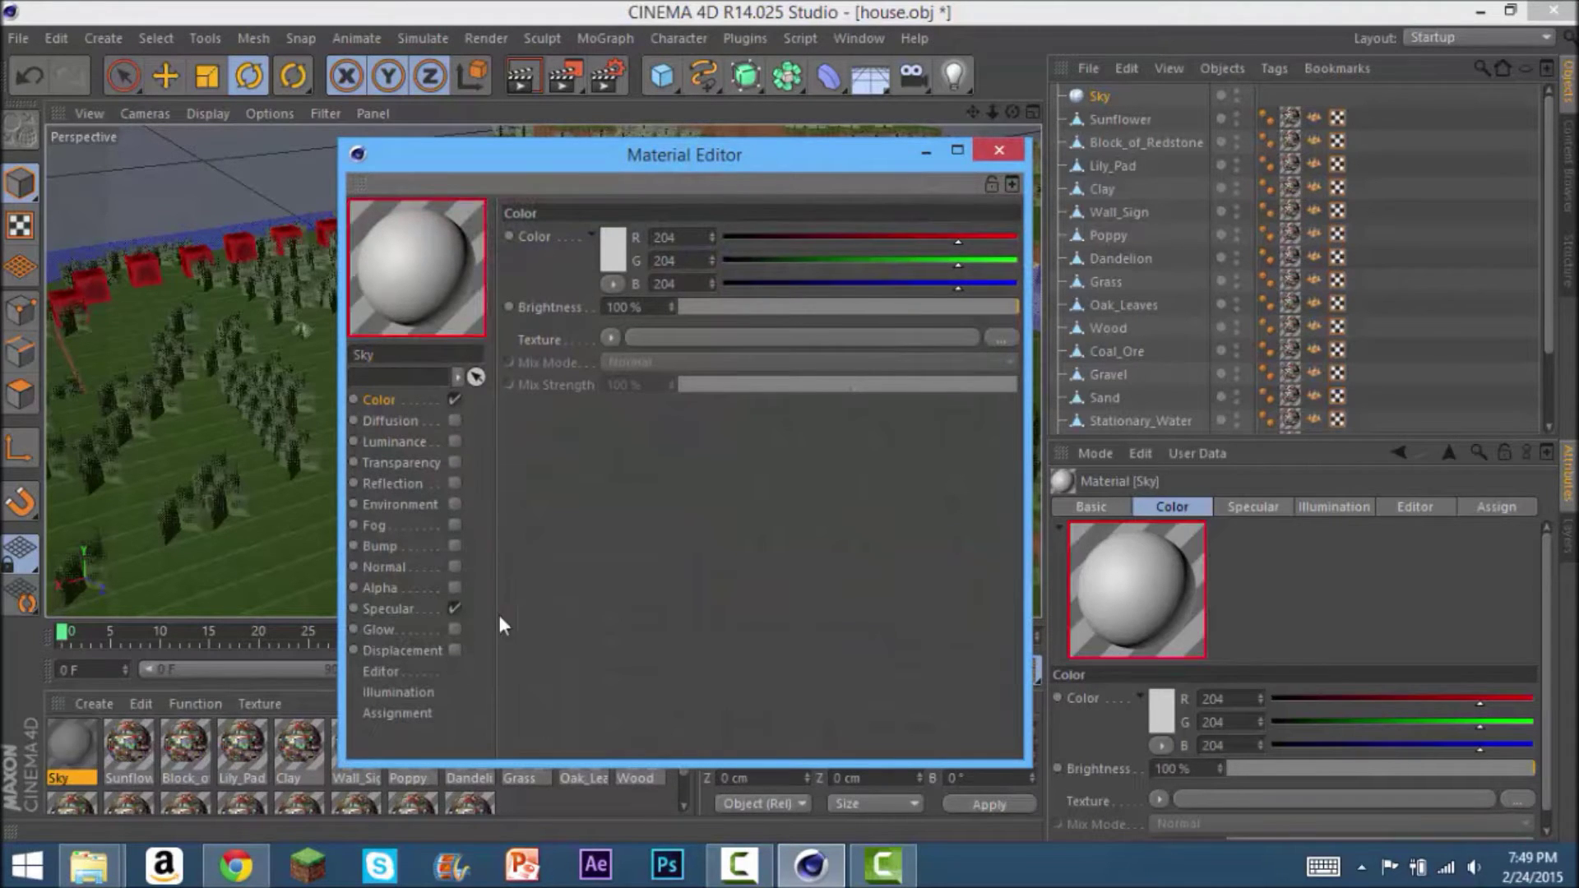
left_click(455, 609)
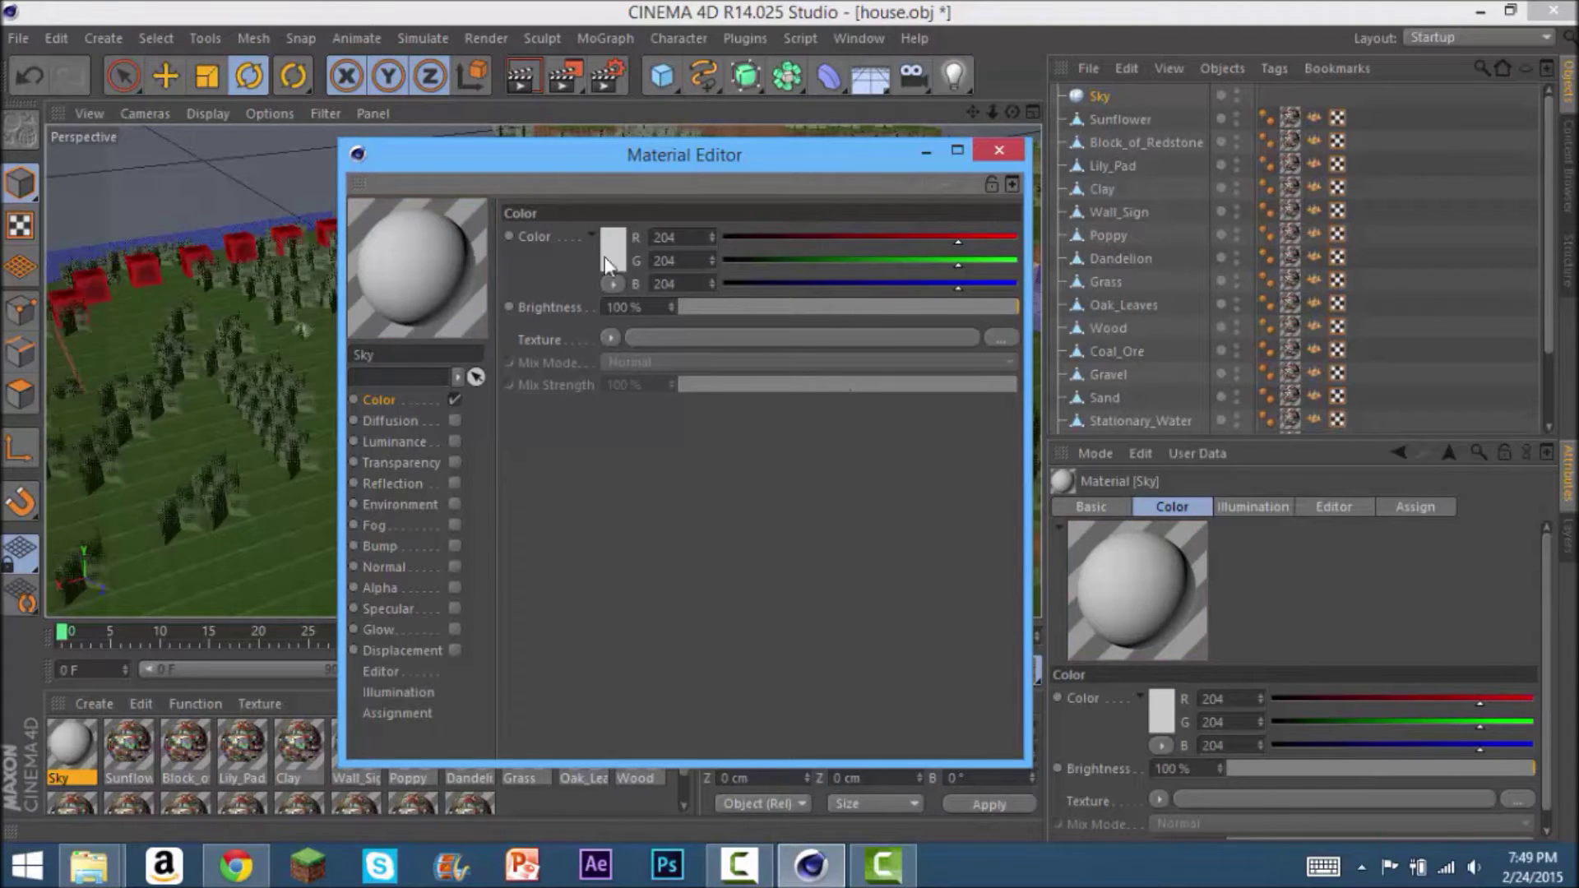
left_click(610, 337)
key("Escape")
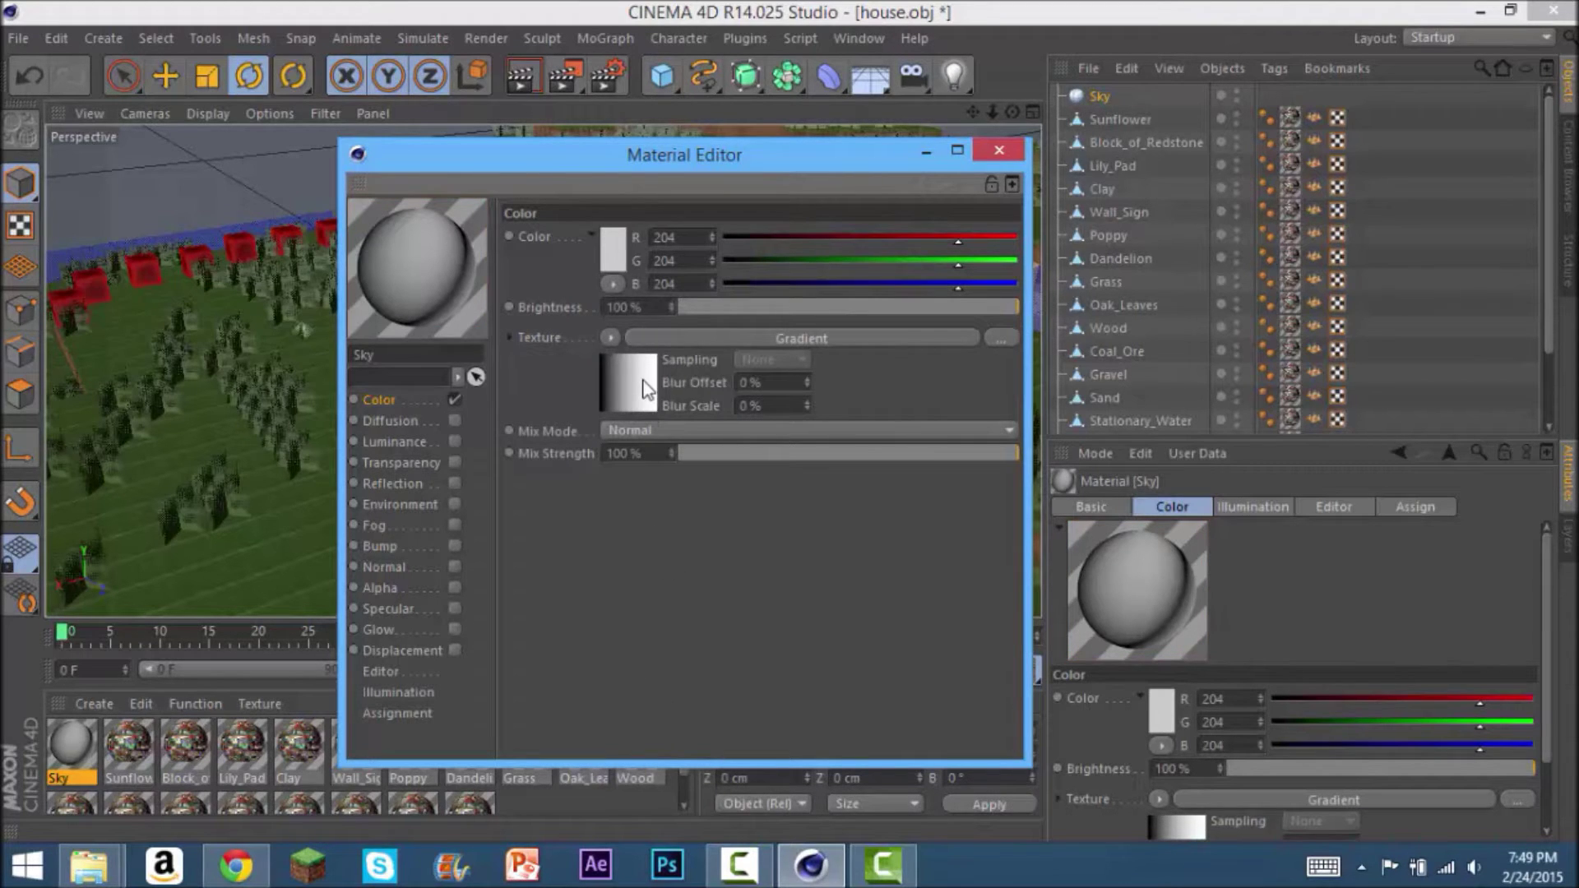
left_click(646, 388)
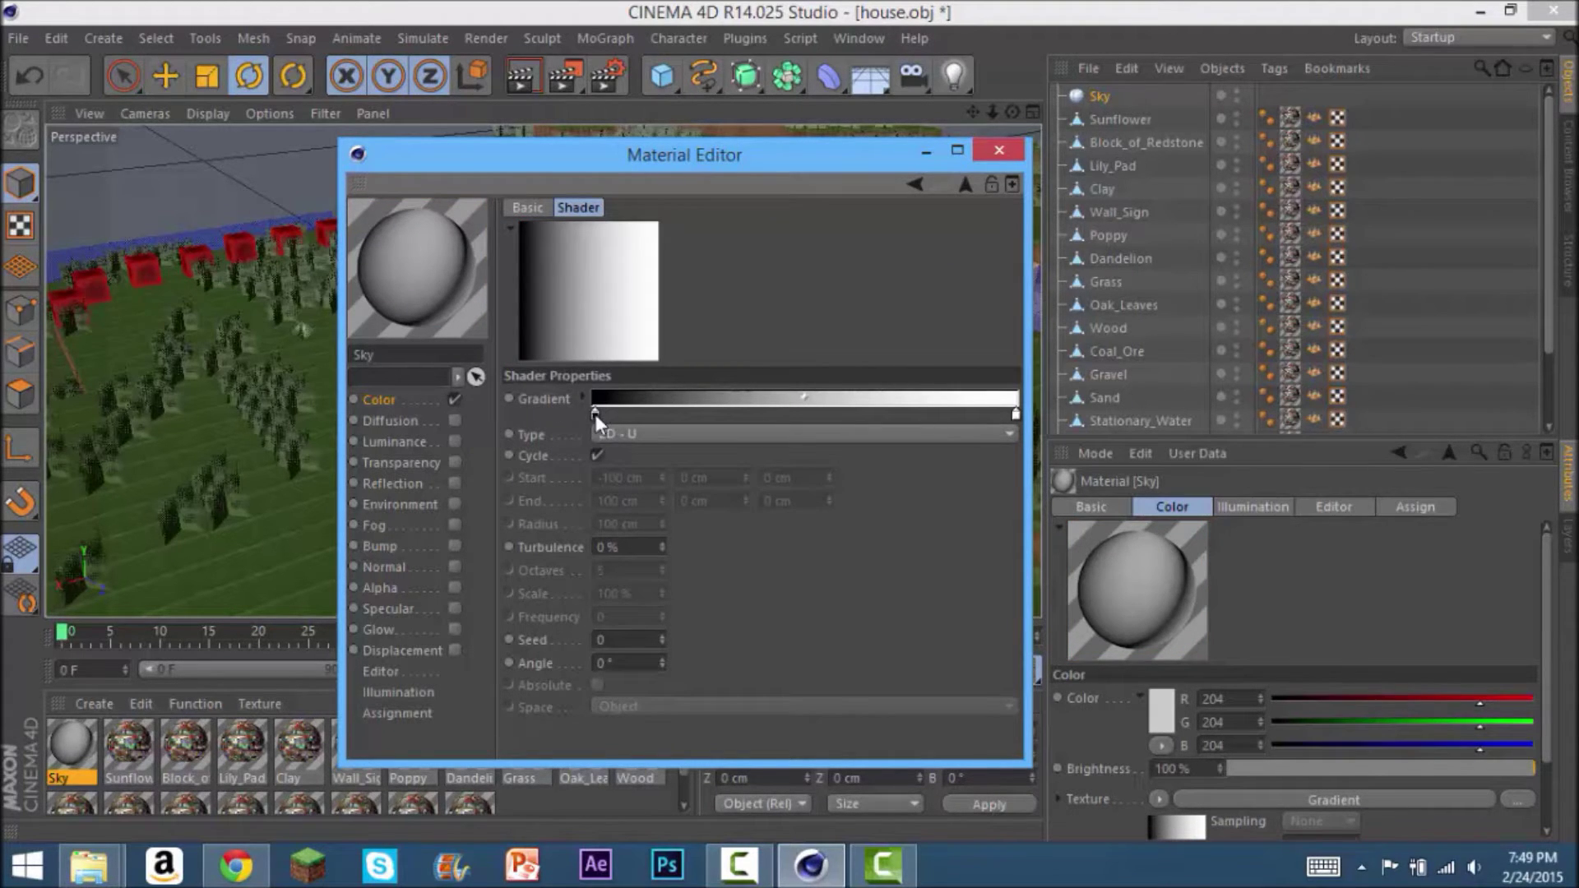
Set the gradient's end knot to bright blue and its start knot to light cyan
left_click(1016, 414)
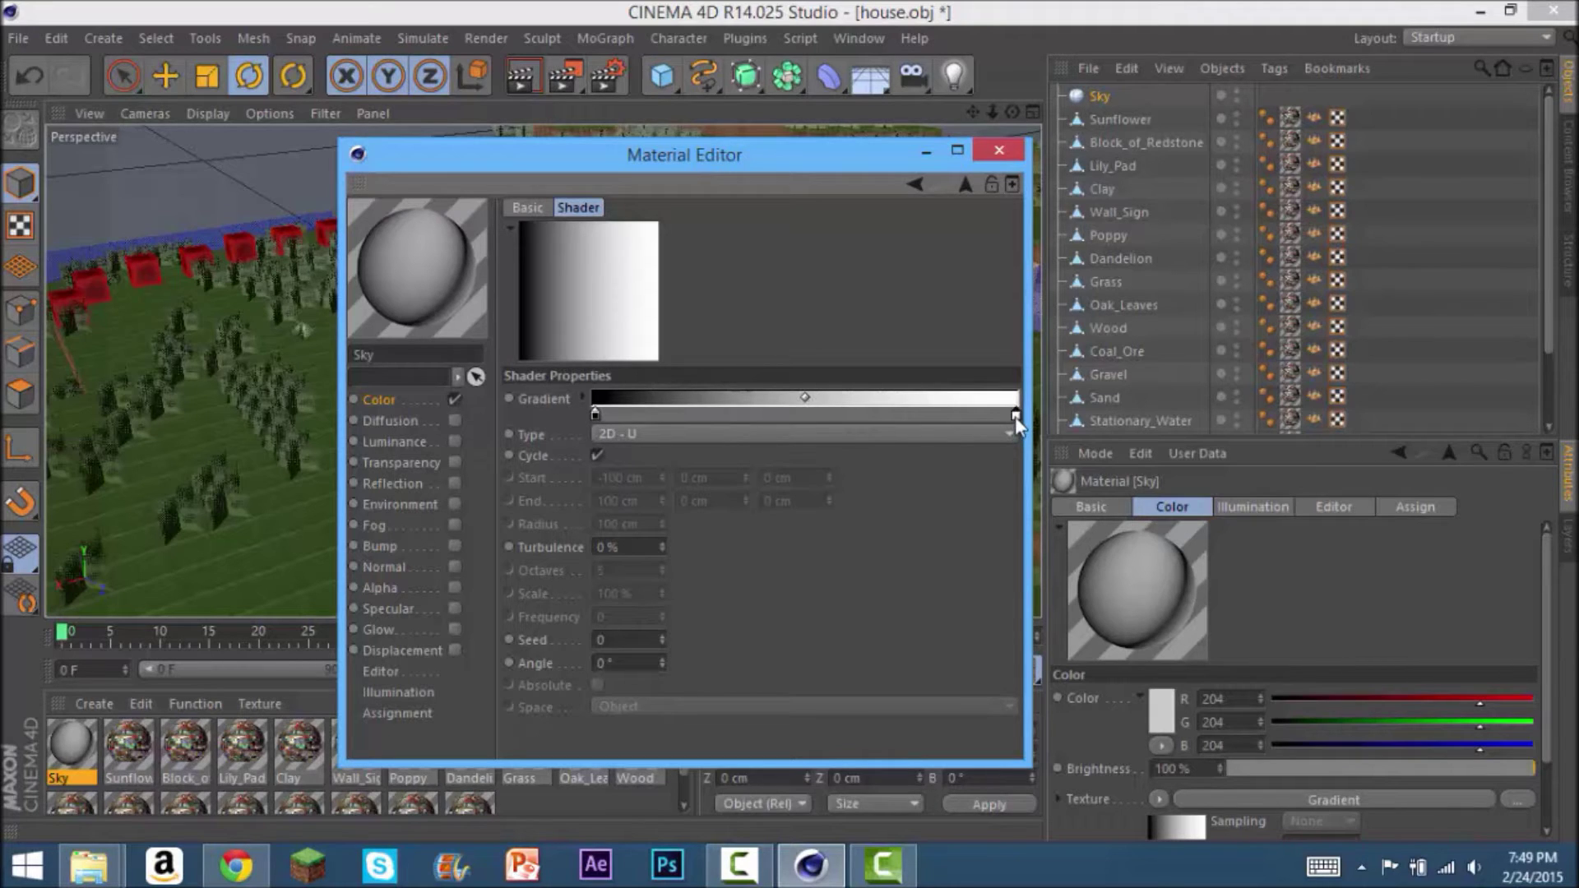
double_click(1015, 417)
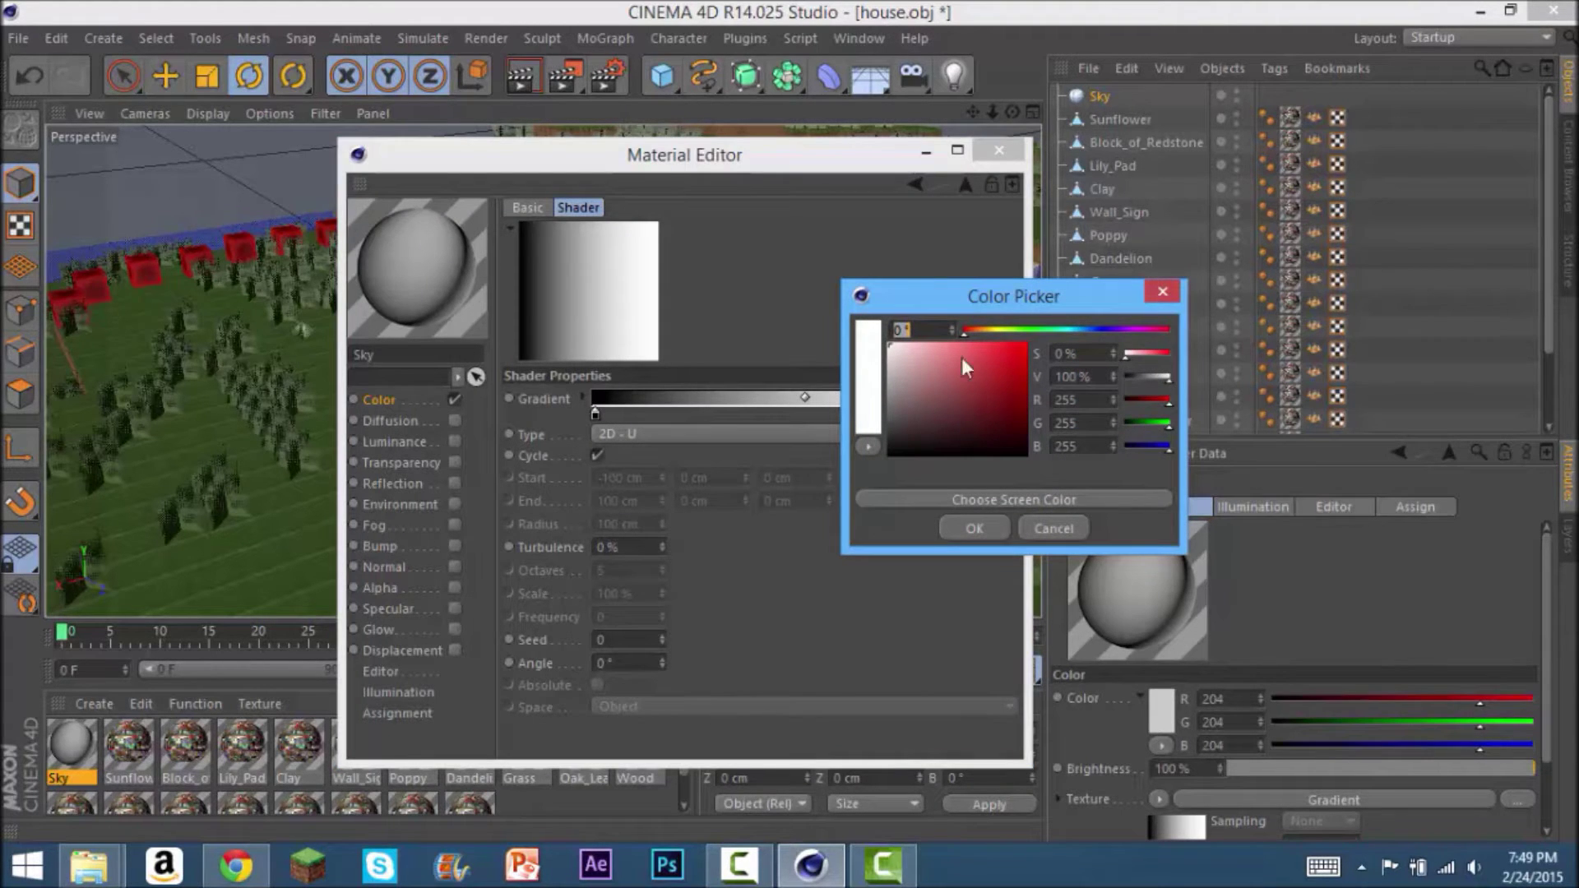
left_click_drag(1013, 396, 1081, 329)
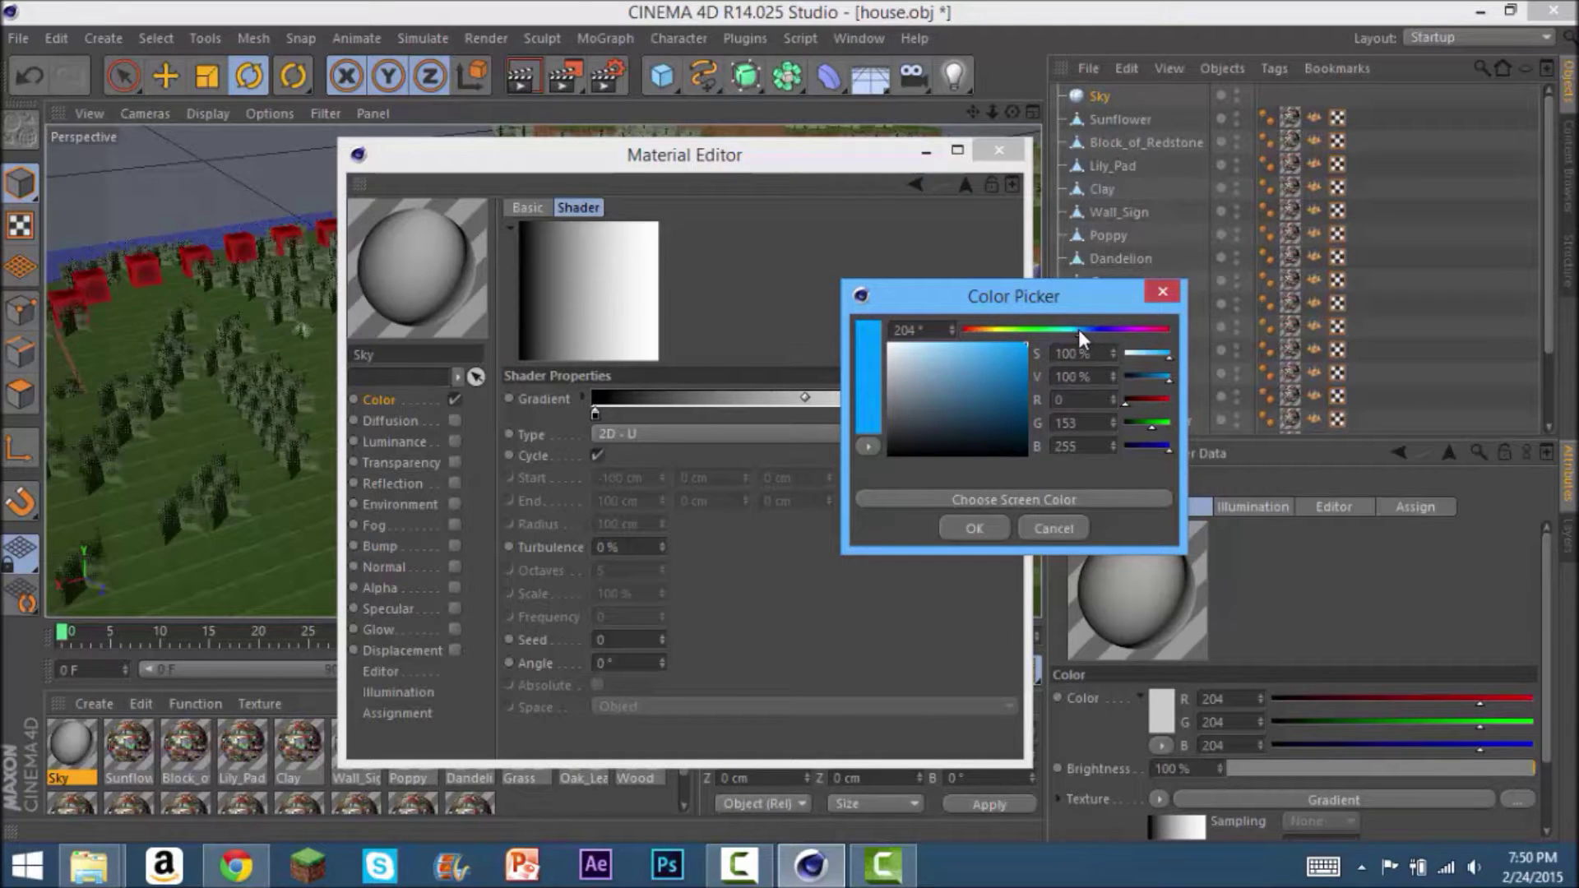
left_click(975, 529)
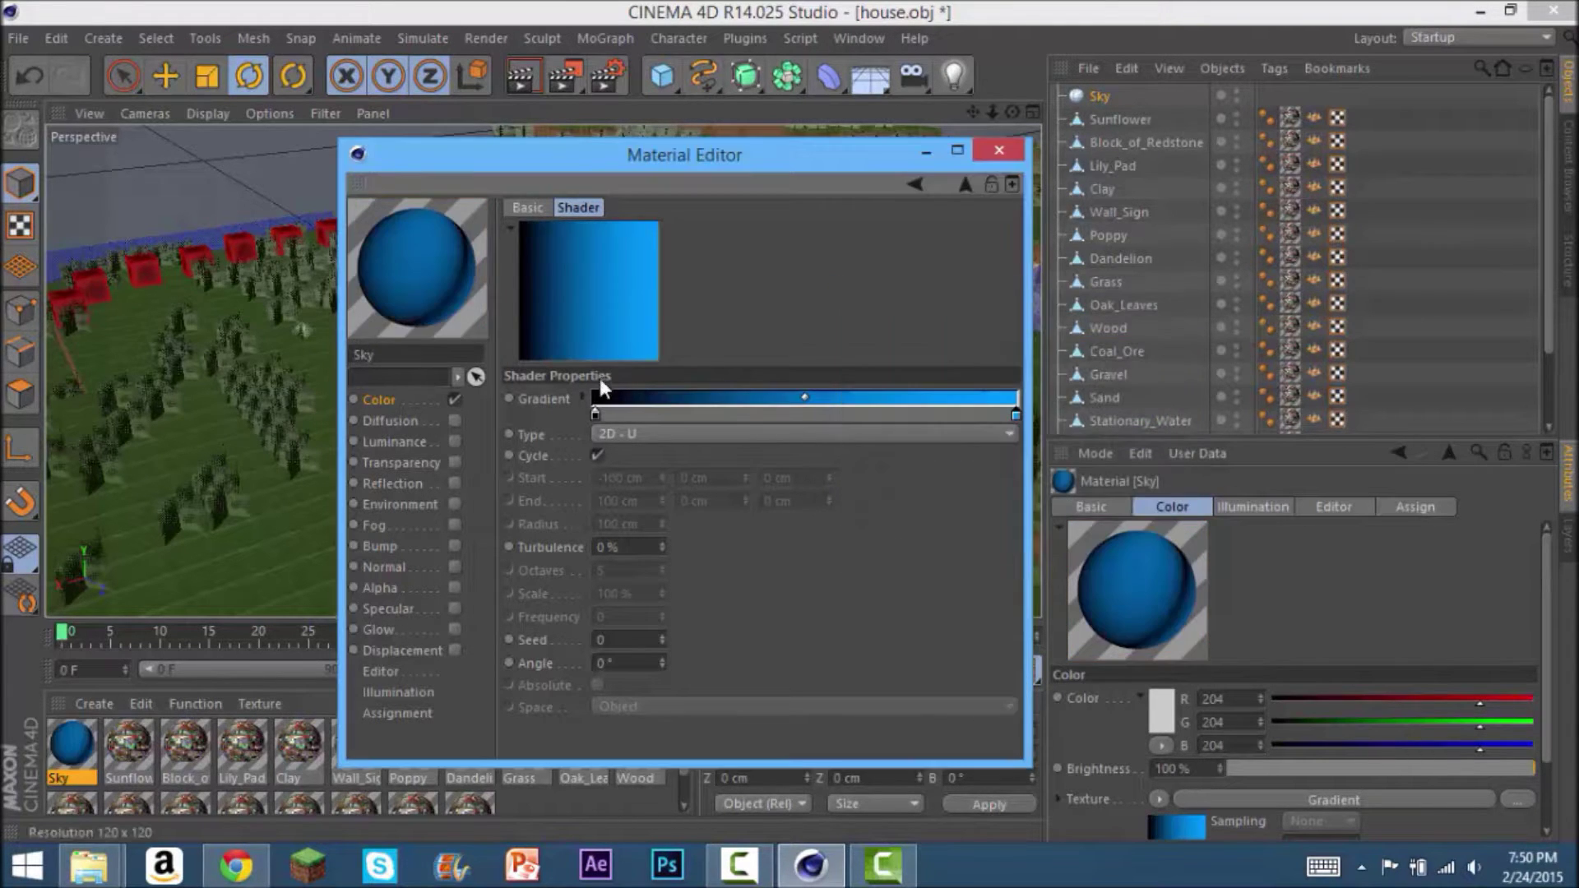
double_click(594, 415)
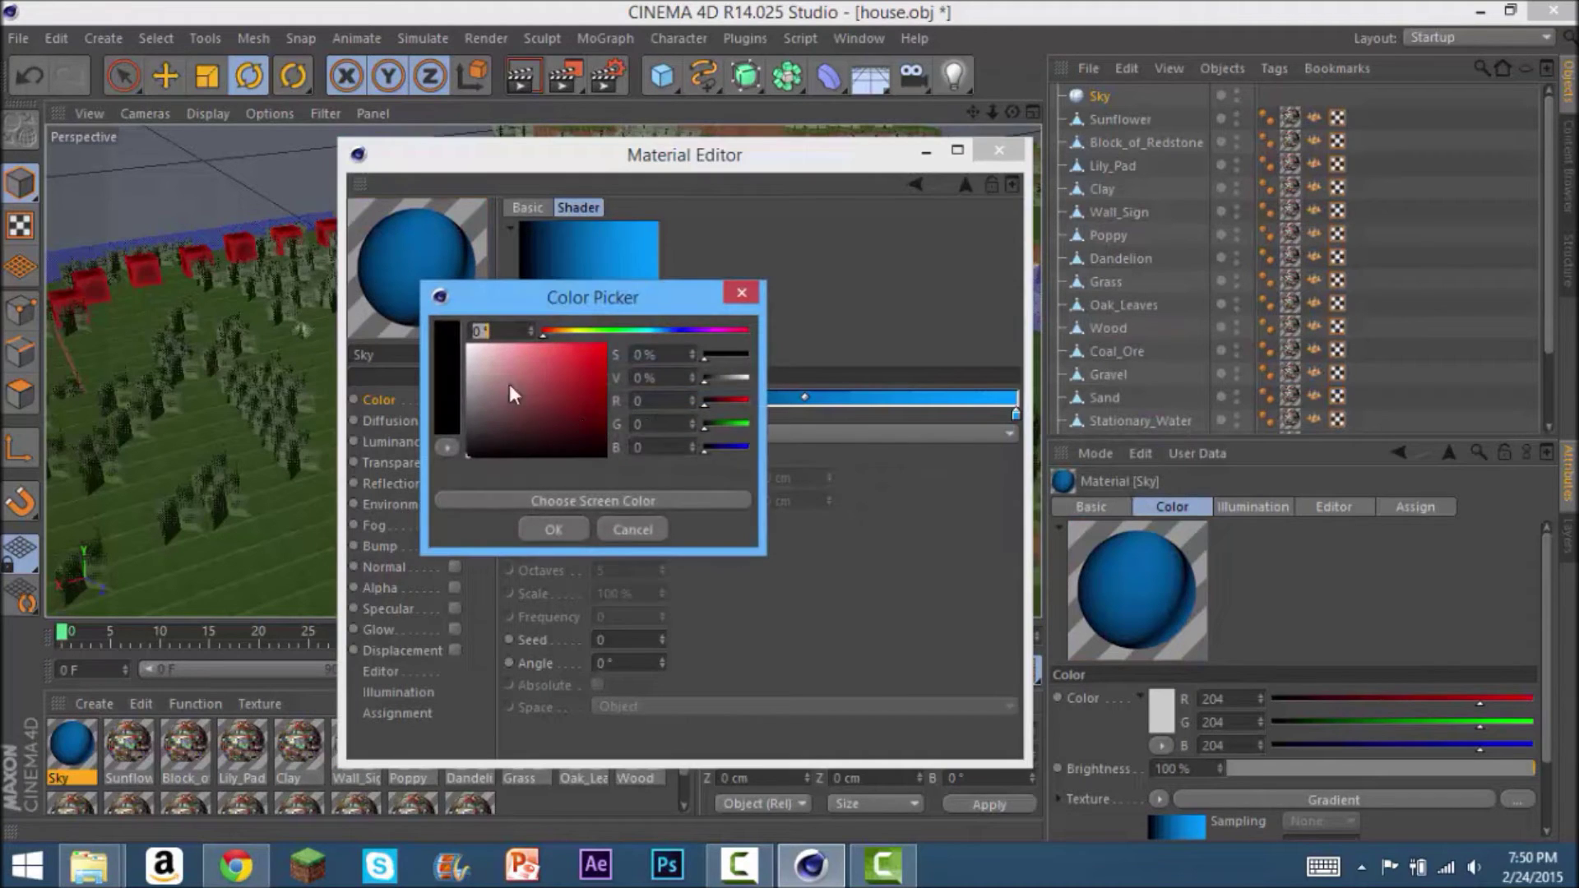
mouse_move(510, 383)
left_mouse_down()
mouse_move(613, 334)
mouse_move(502, 338)
left_mouse_up()
left_click(648, 333)
left_click(561, 531)
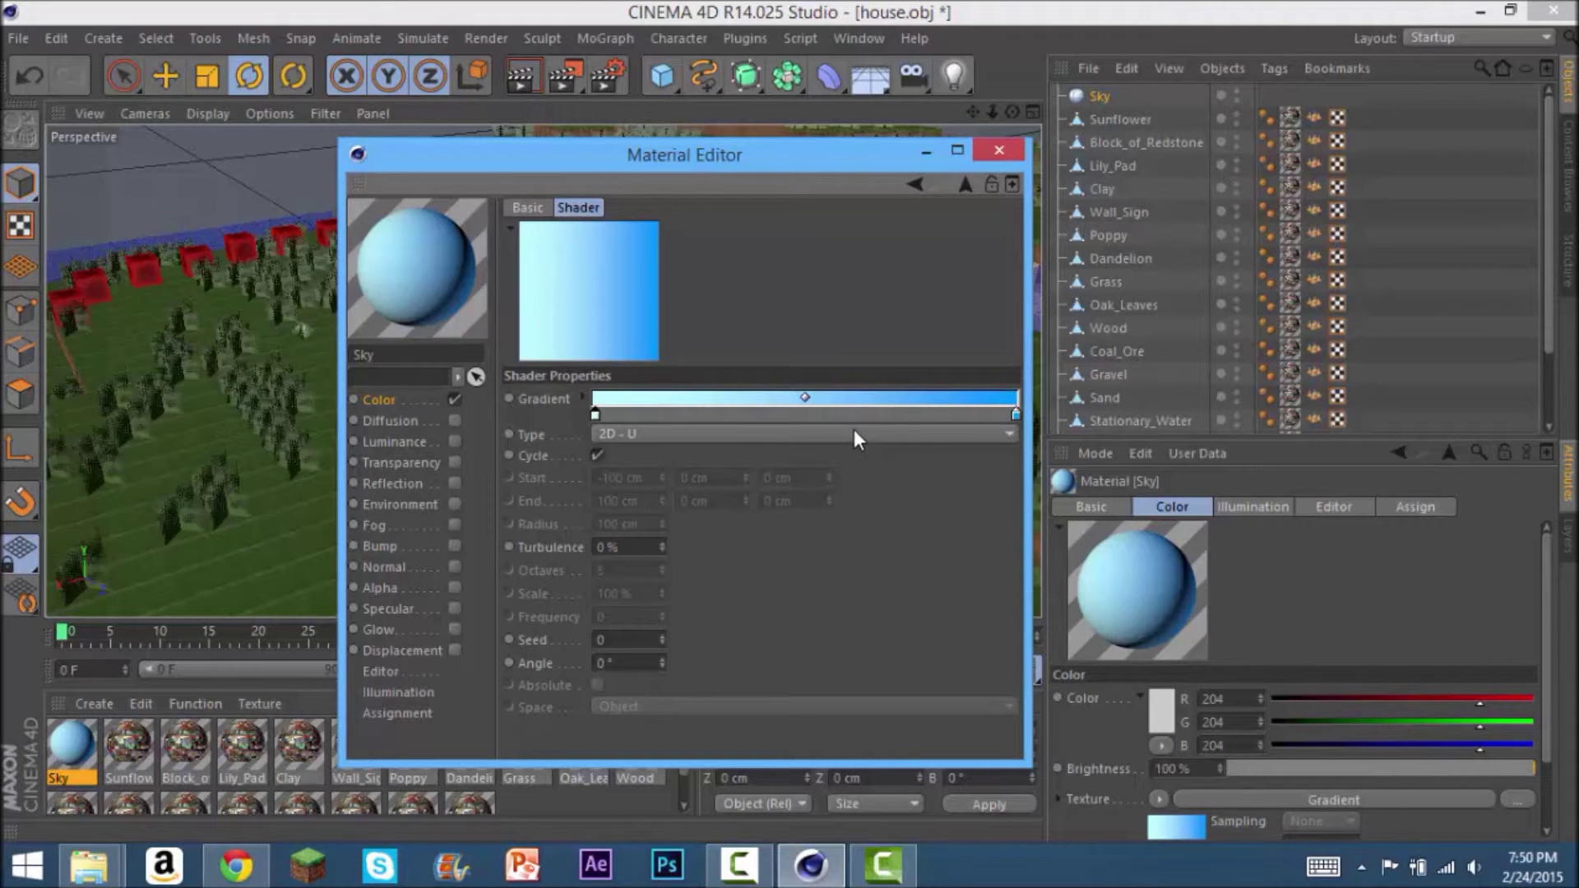
Set the gradient Type to 2D - V and close the Material Editor
left_click(801, 434)
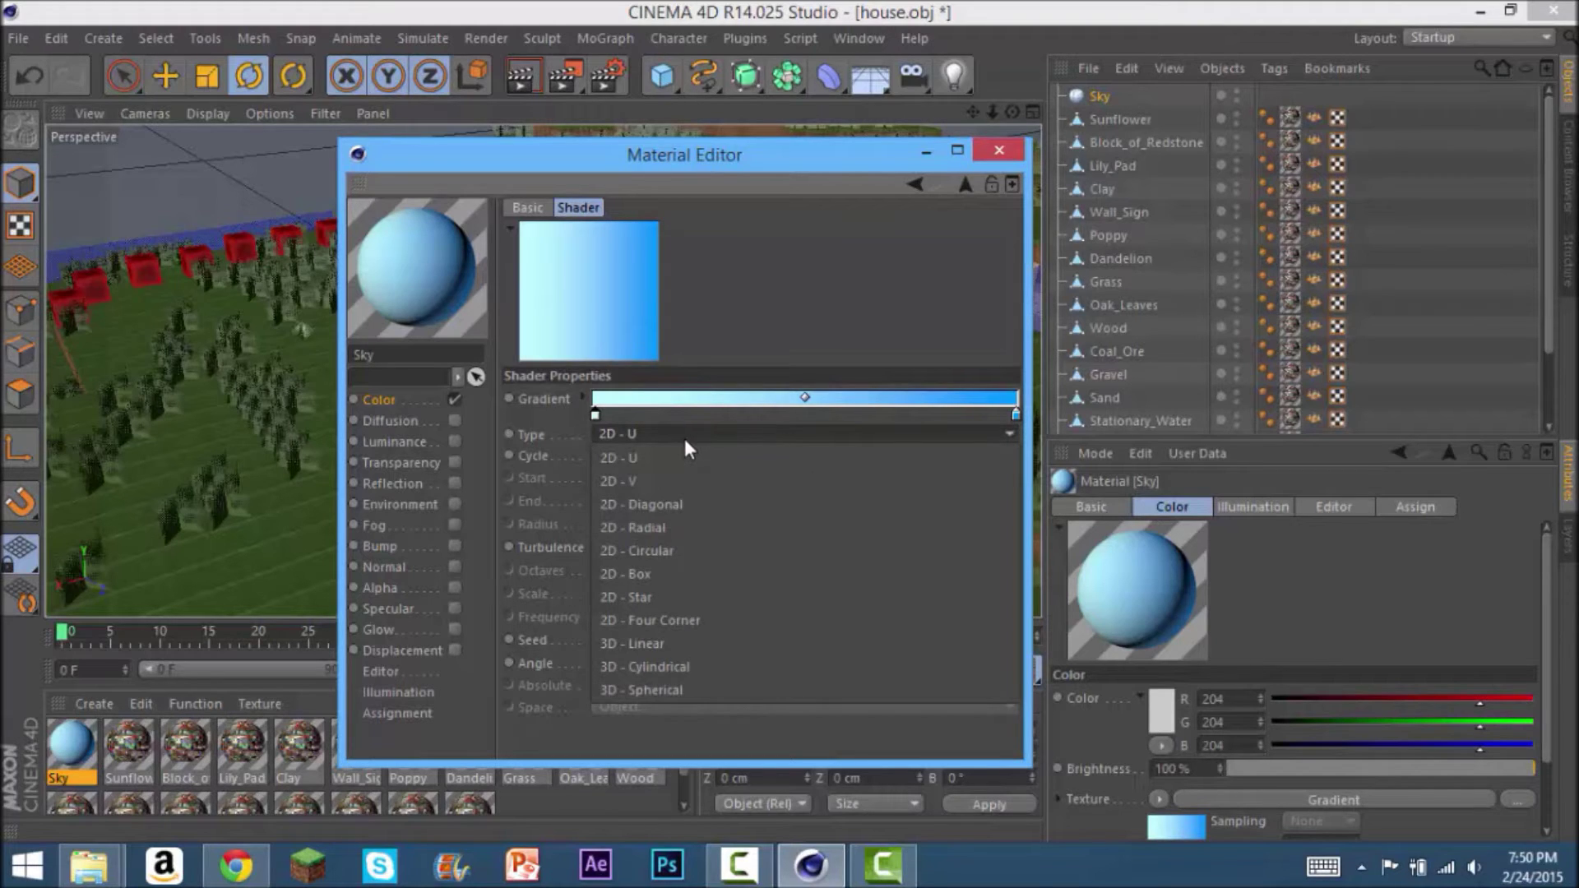
left_click(657, 481)
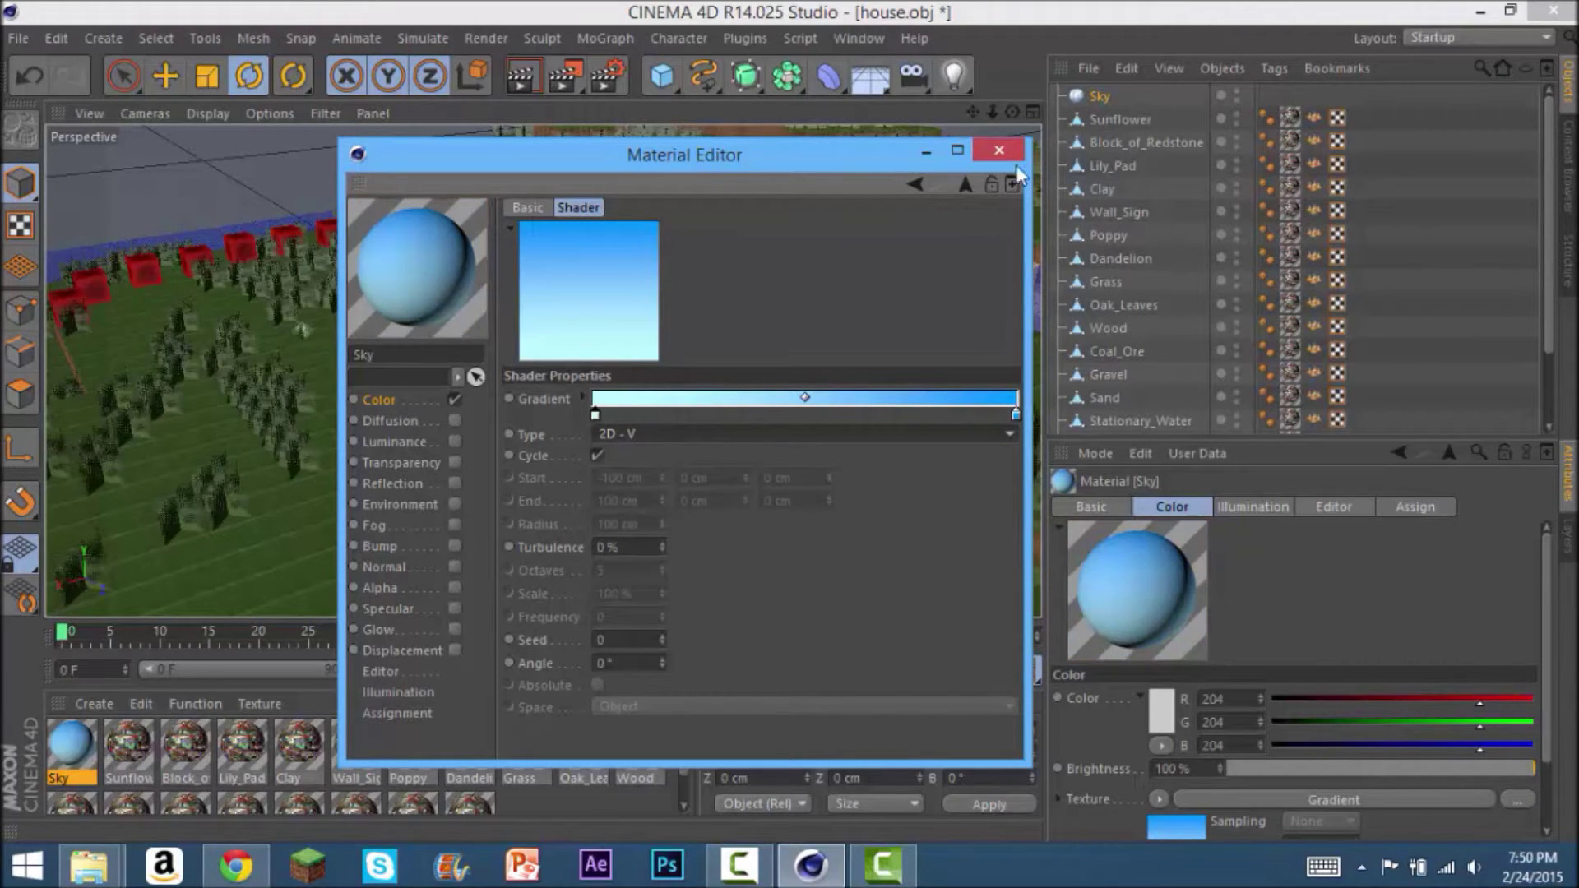
left_click(999, 150)
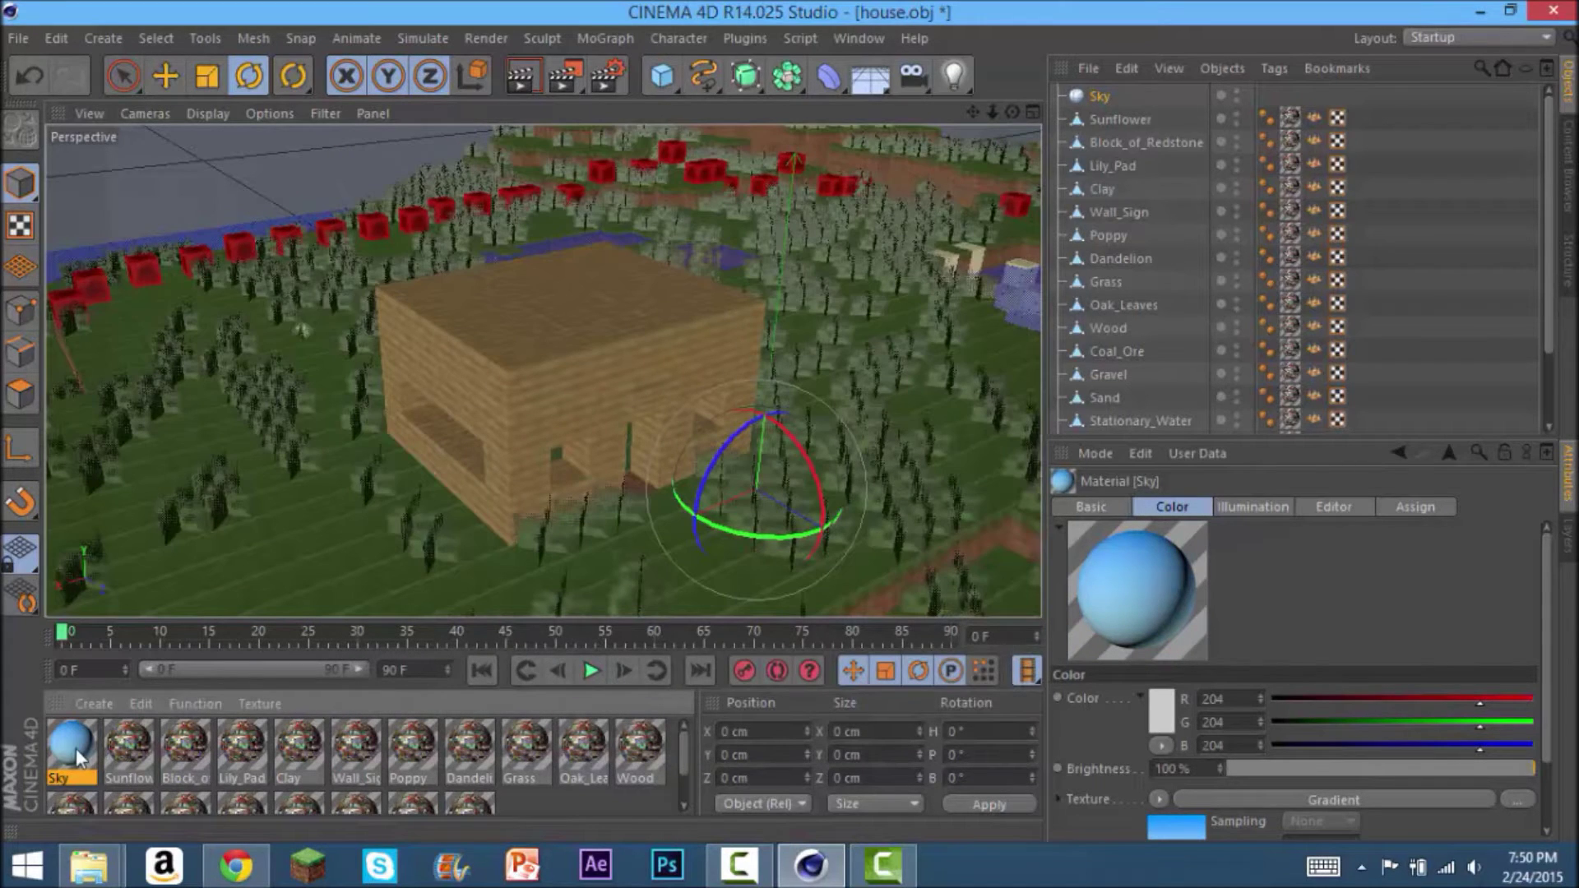
Drag the Sky material onto the Sky object, applying it with Spherical projection
left_click_drag(79, 757, 1173, 187)
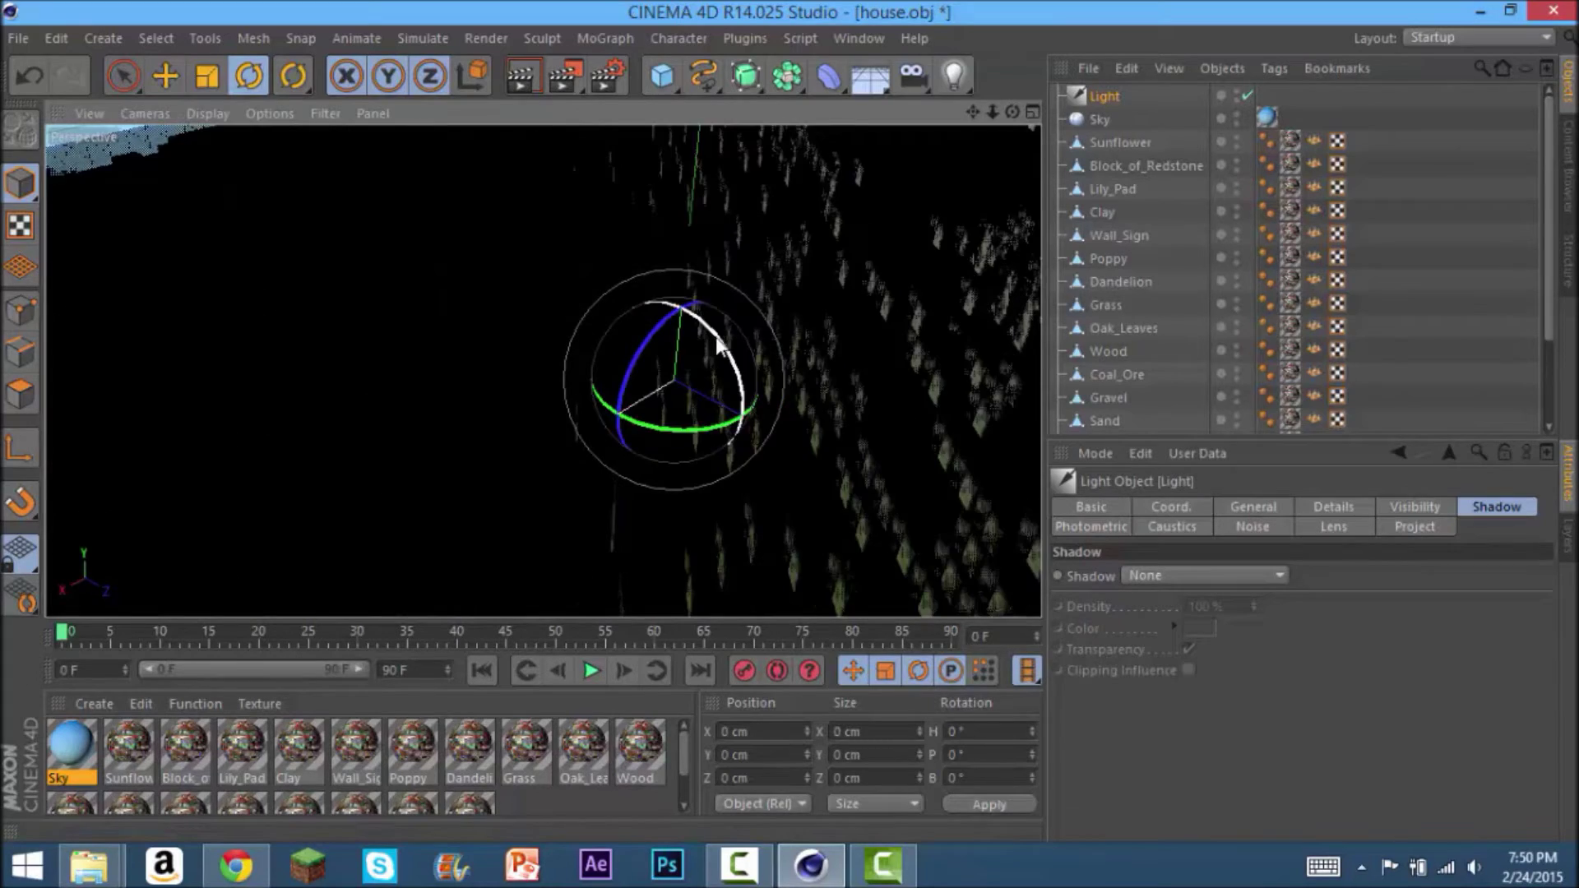
Rotate the light to about H 218°, P -24°, B 152.5° and orbit lower to show the sky
left_click_drag(718, 345, 709, 412)
left_click_drag(710, 510, 782, 286)
left_click_drag(1012, 112, 980, 206)
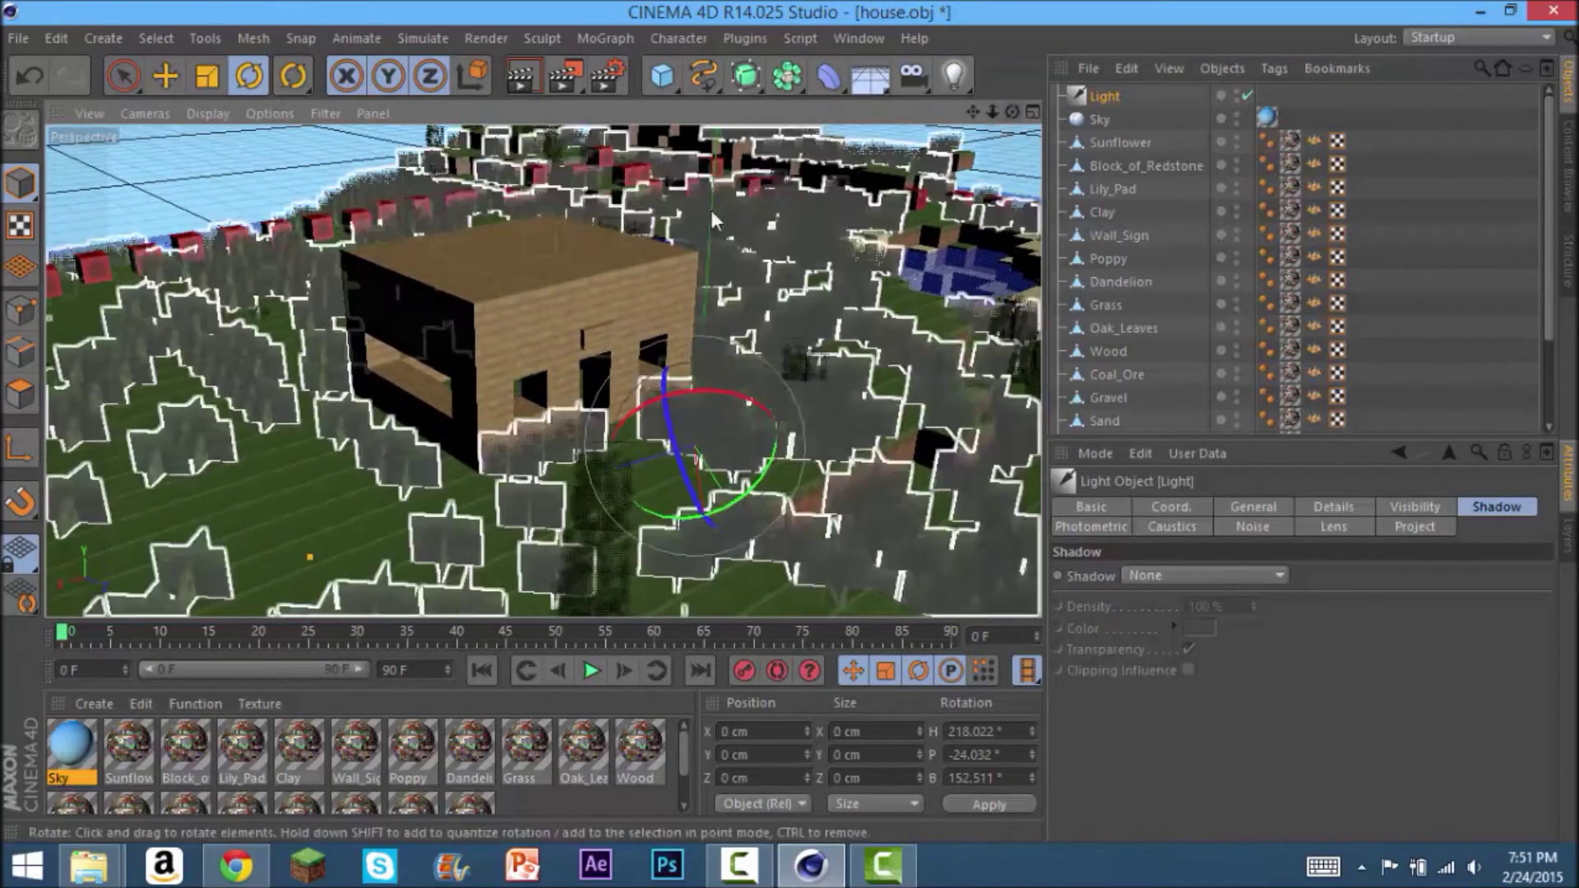
Rename the scene's Light object to Sun
left_click(296, 174)
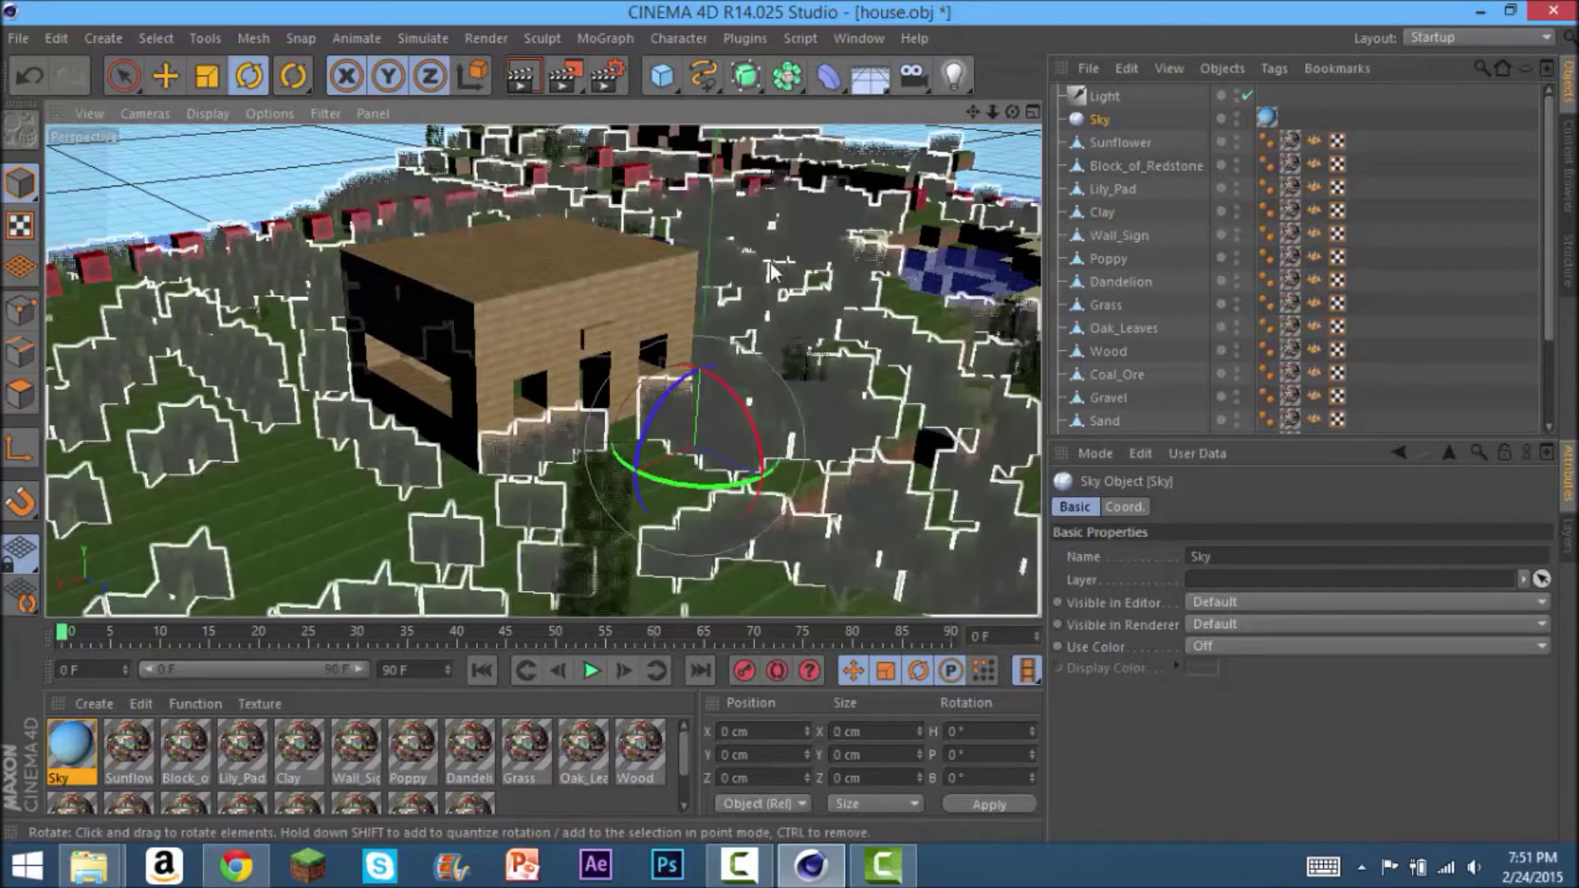
left_click(1103, 95)
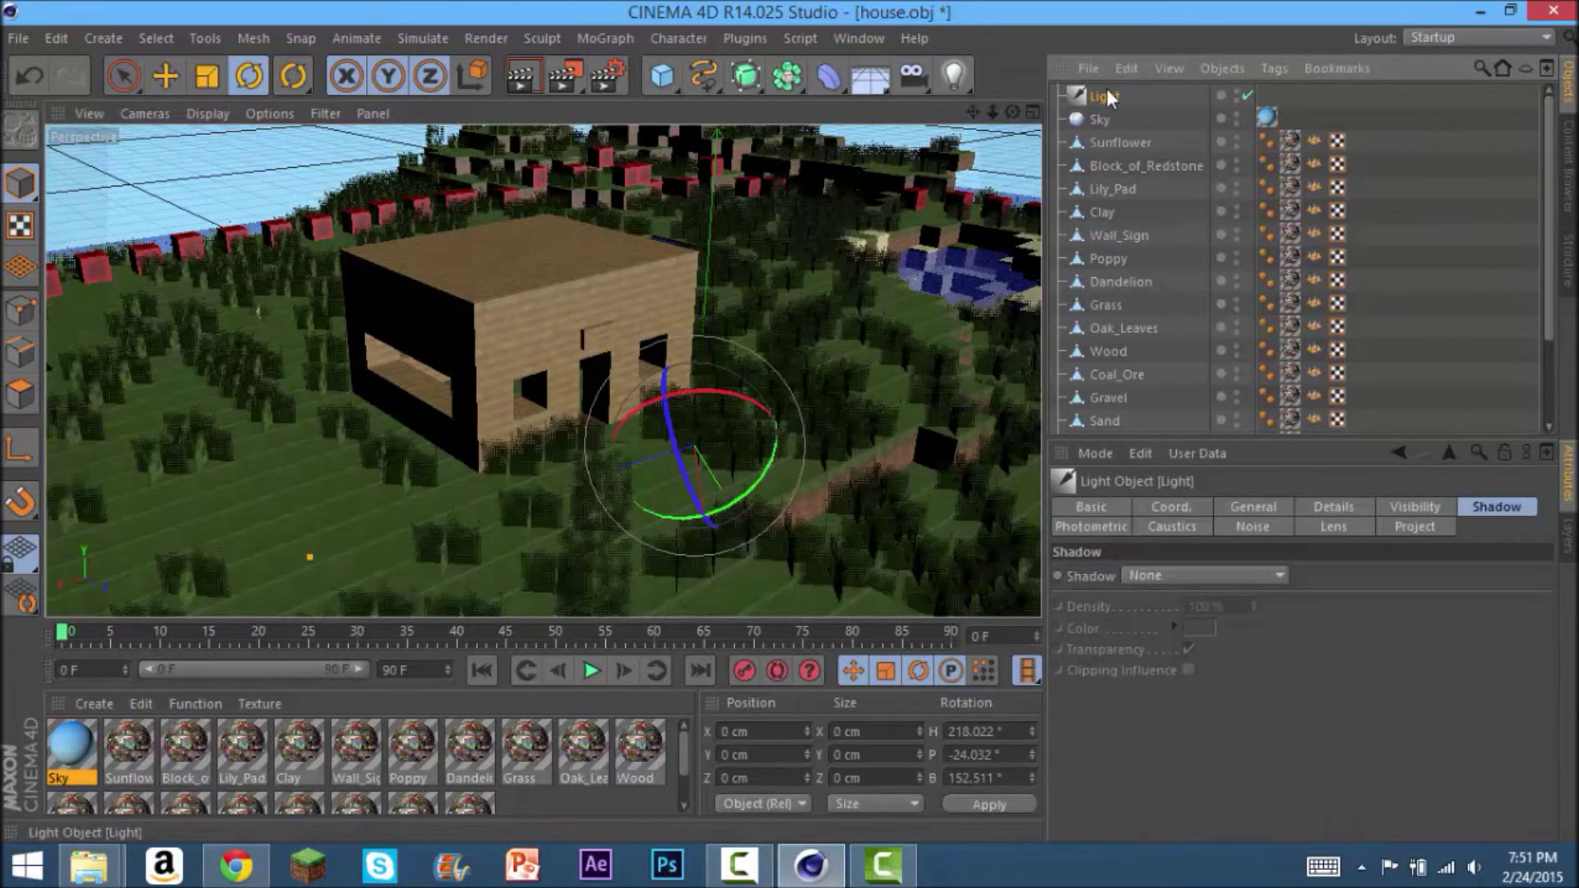
double_click(1104, 96)
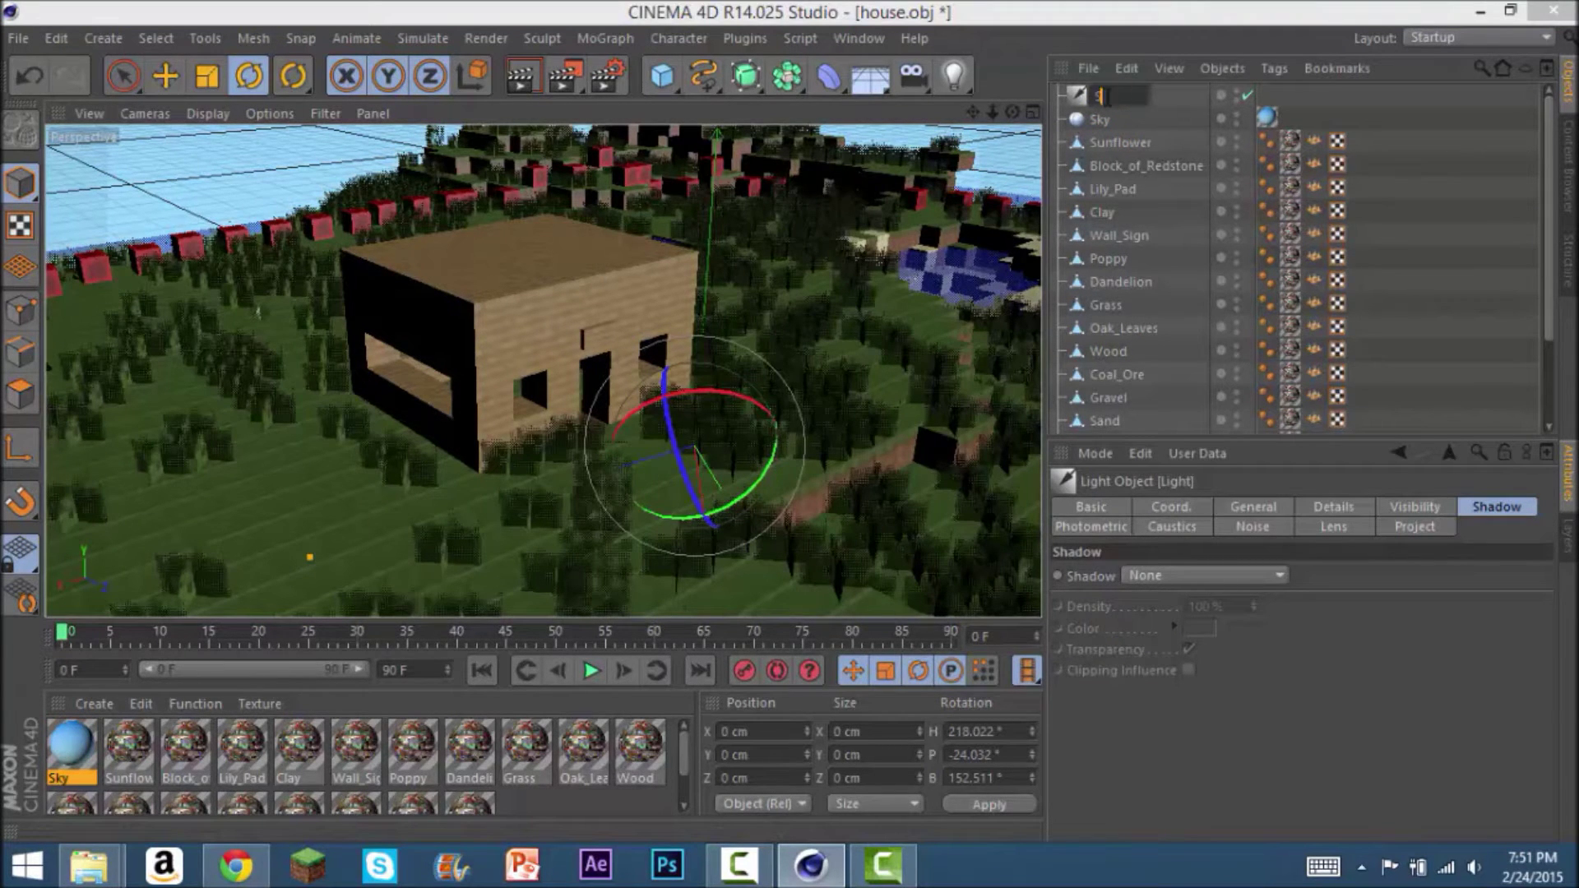
type("Sun")
key("Return")
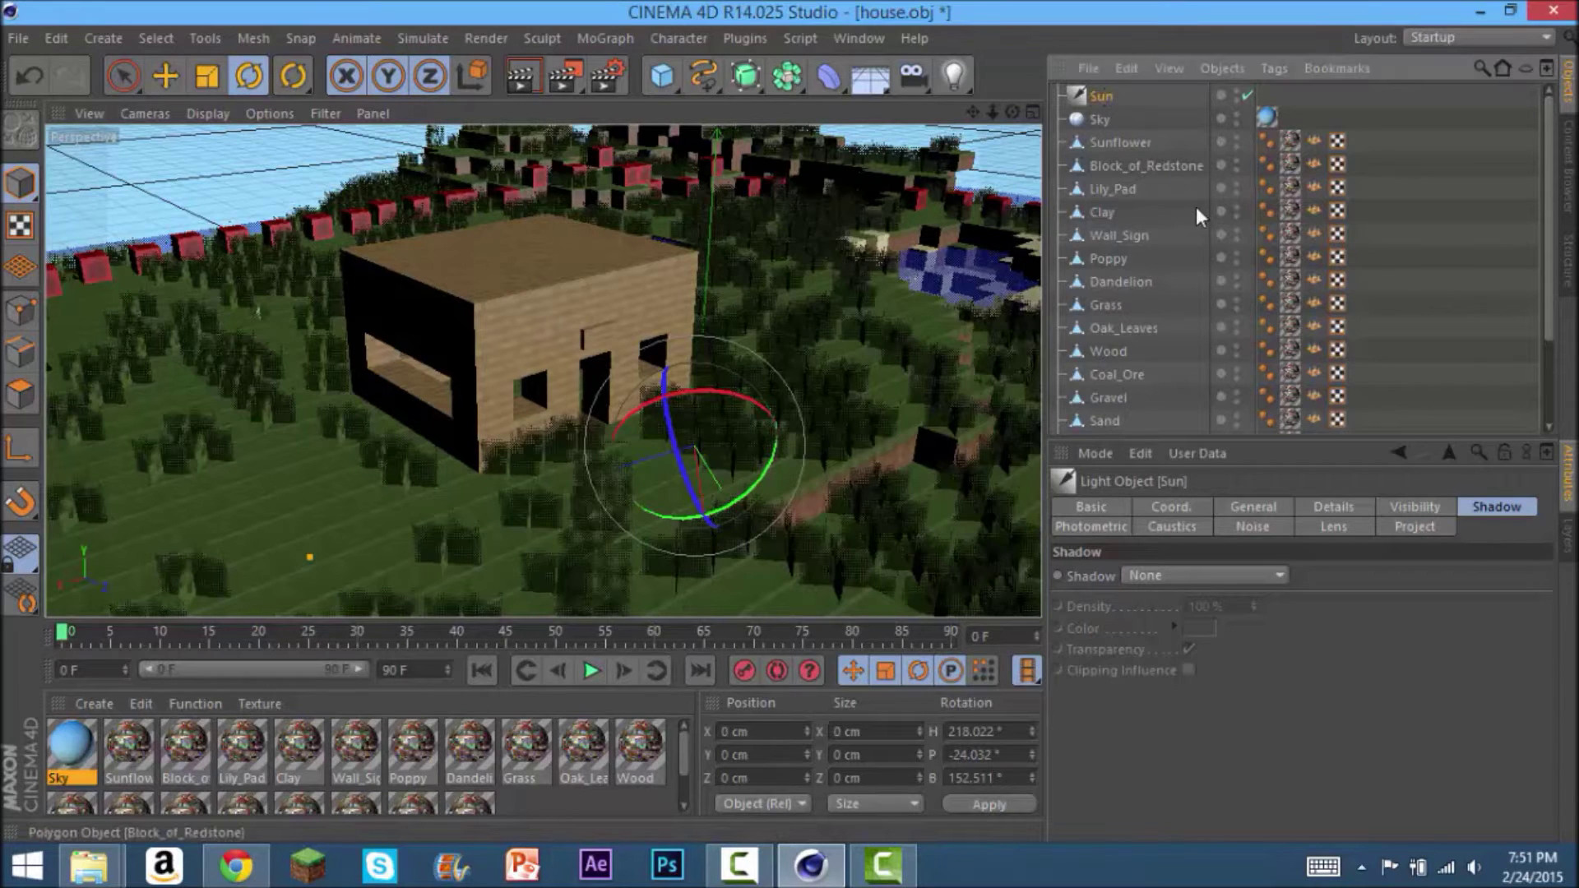
Set the Sun's shadow type to Area on the General tab
left_click(1253, 506)
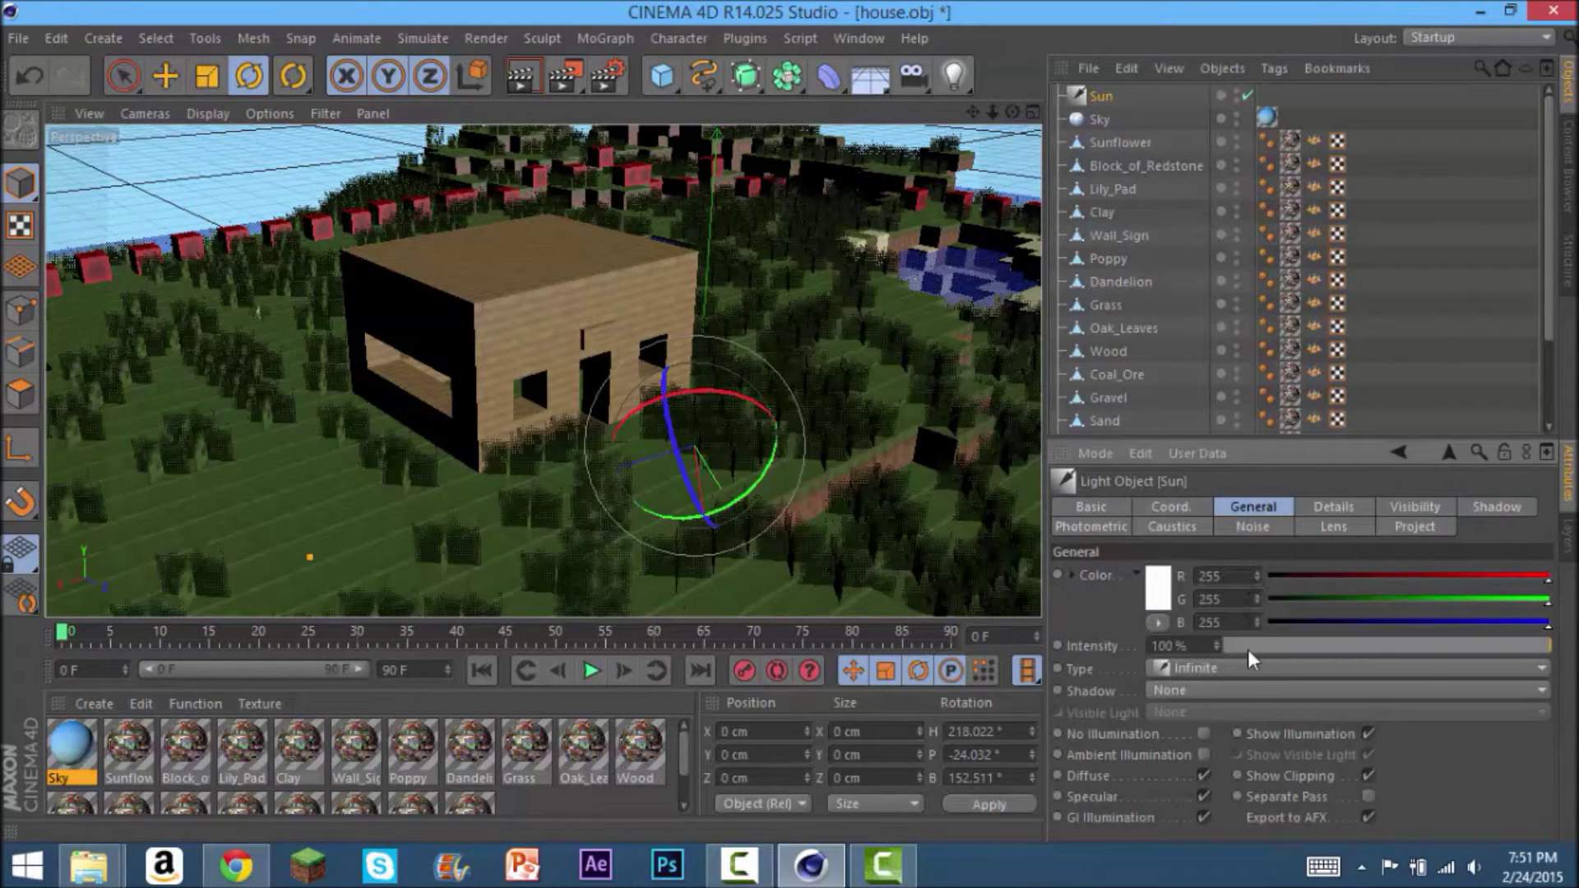
left_click(1175, 694)
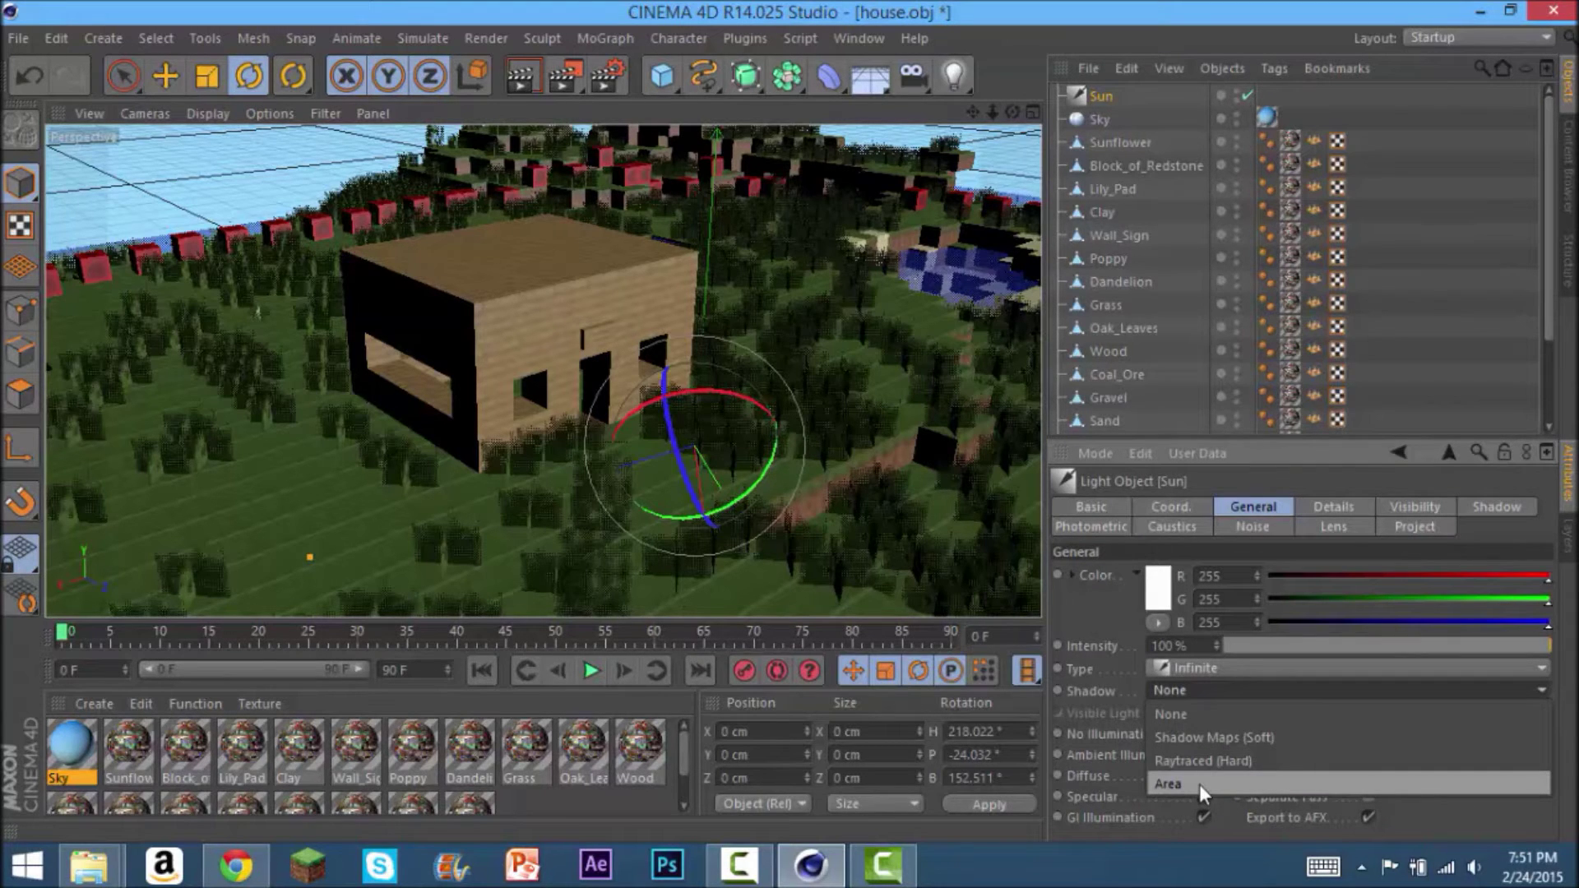
left_click(1199, 783)
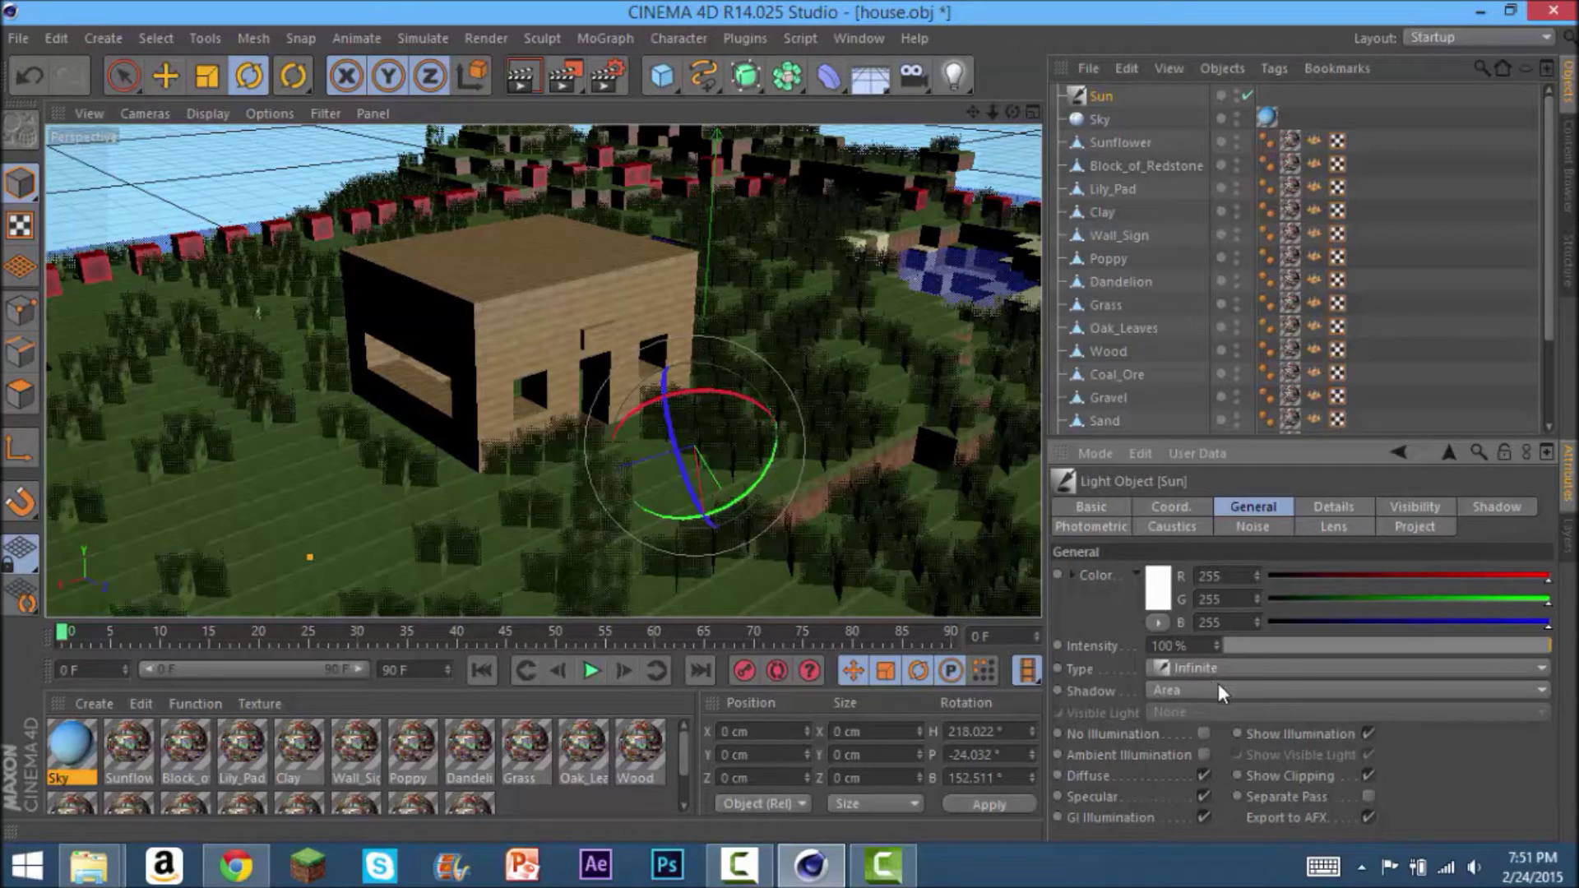
left_click(1157, 596)
mouse_move(1067, 567)
left_mouse_down()
mouse_move(1066, 518)
mouse_move(1125, 502)
mouse_move(1078, 516)
left_mouse_up()
left_click(1115, 702)
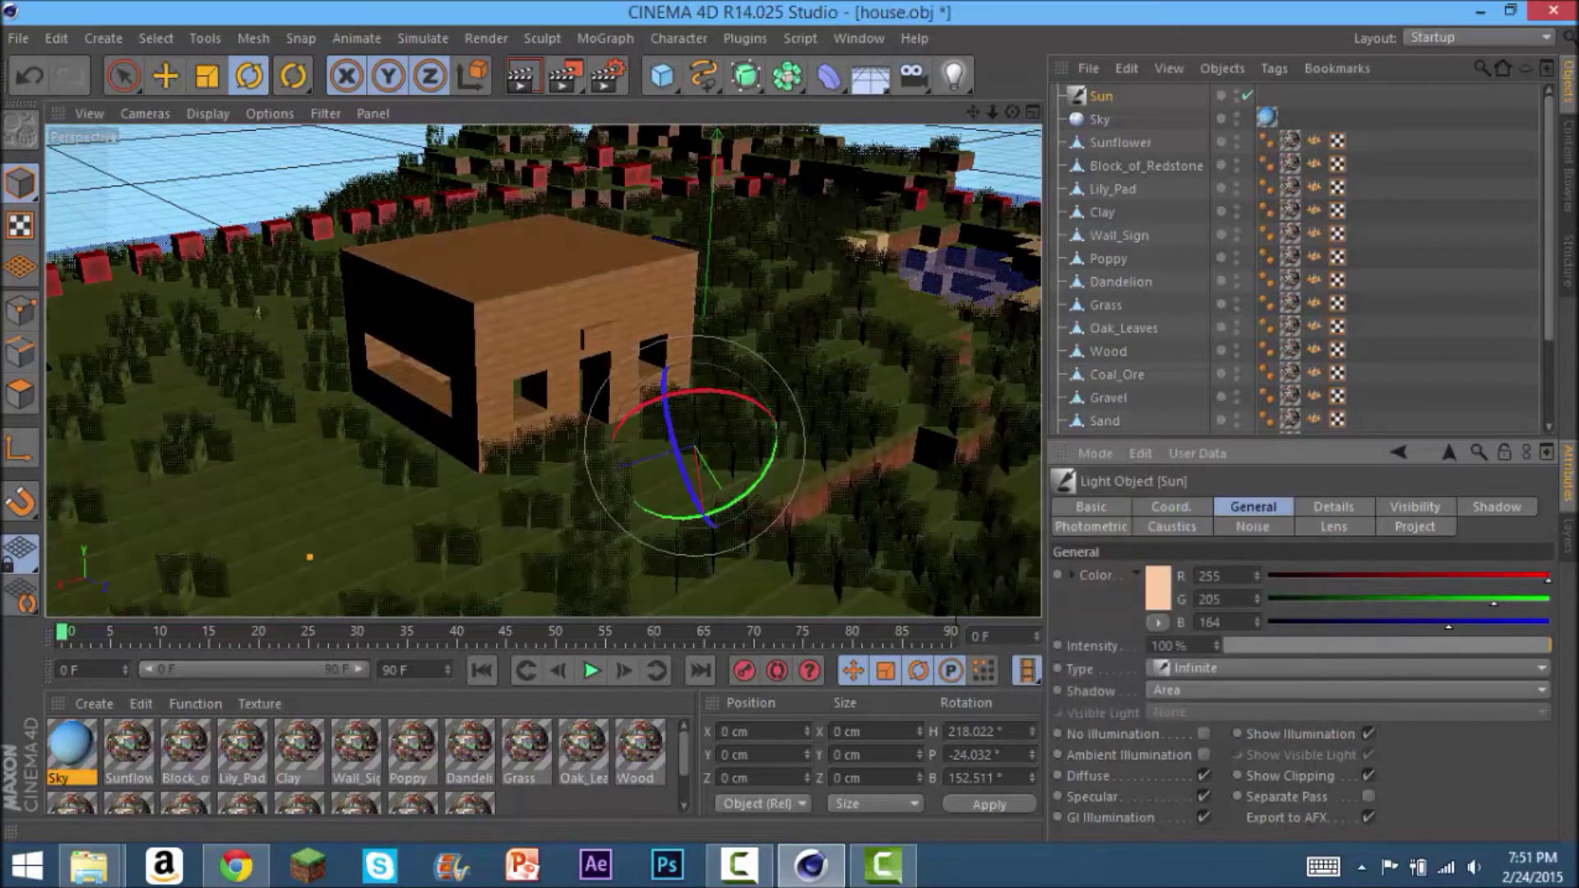
left_click_drag(1012, 112, 997, 124)
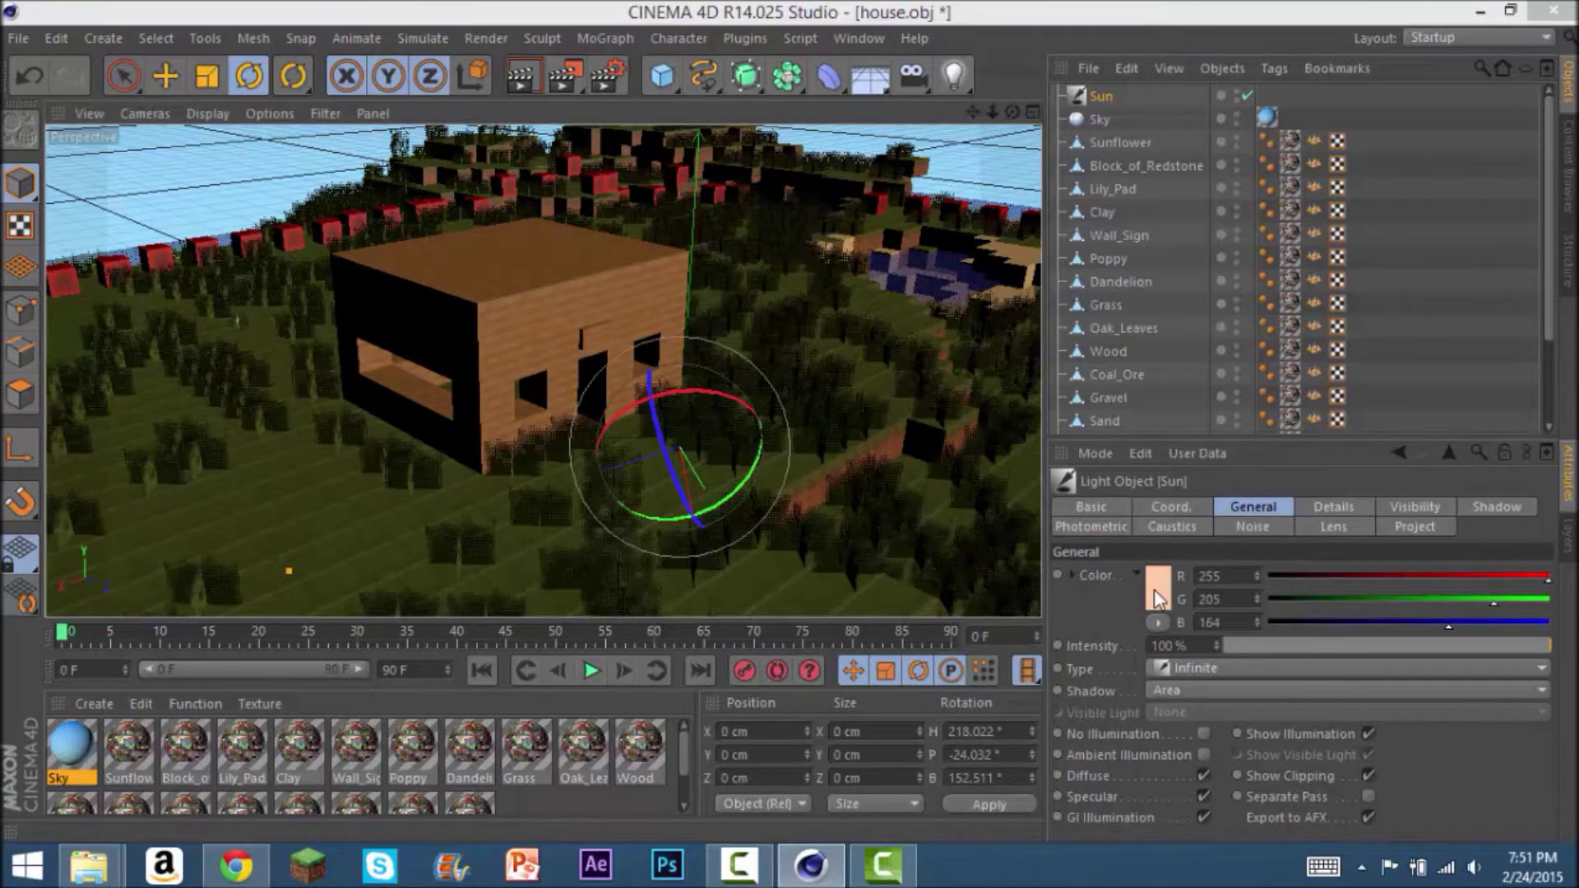
left_click(1155, 598)
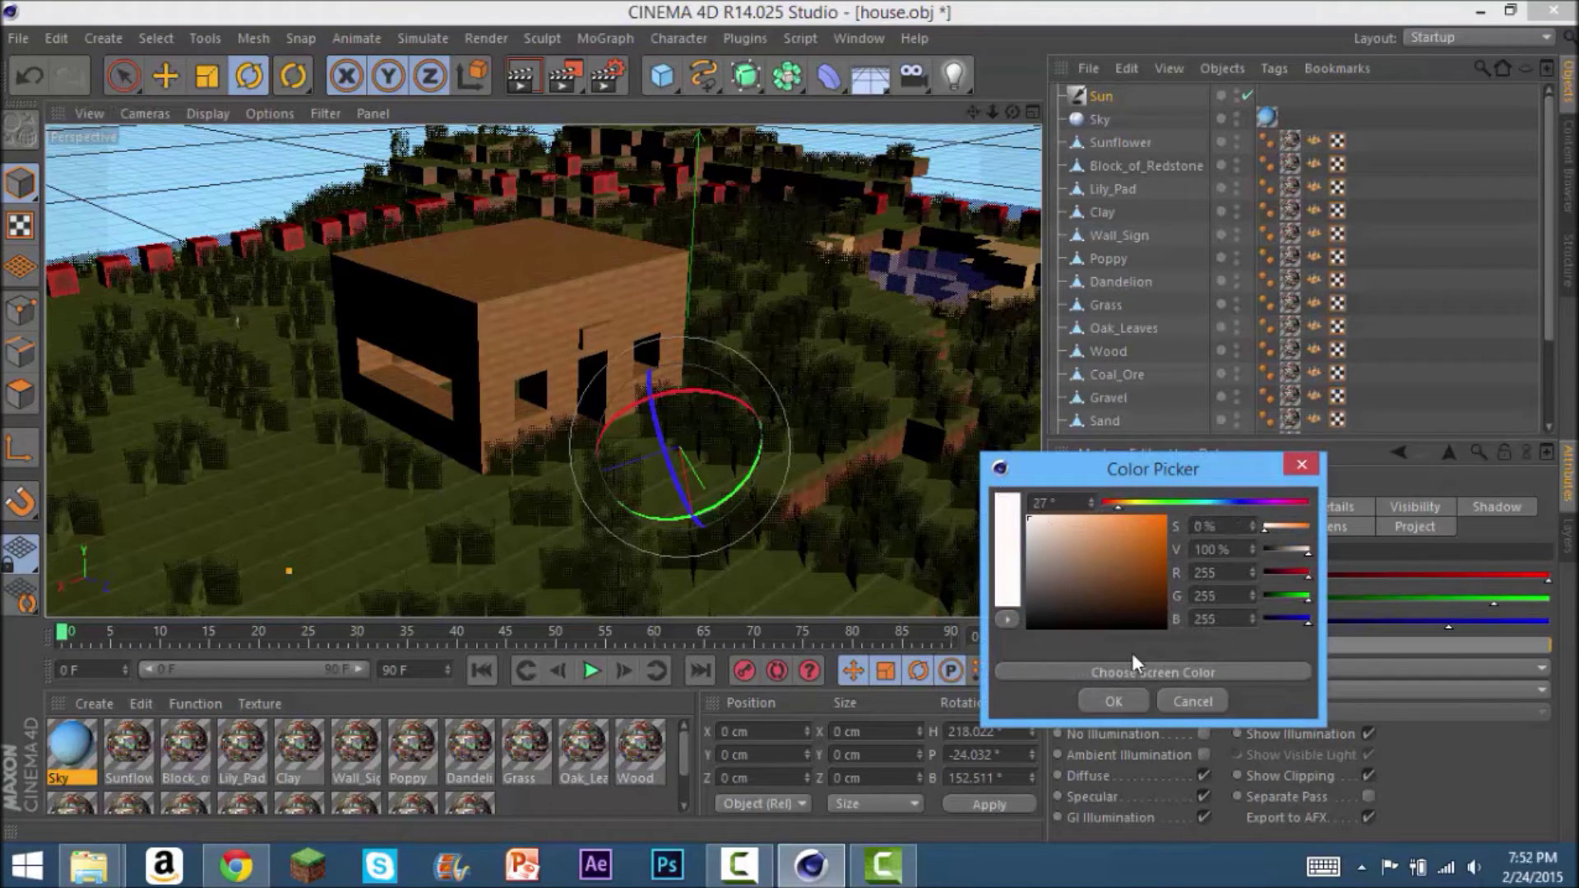
left_click(1084, 699)
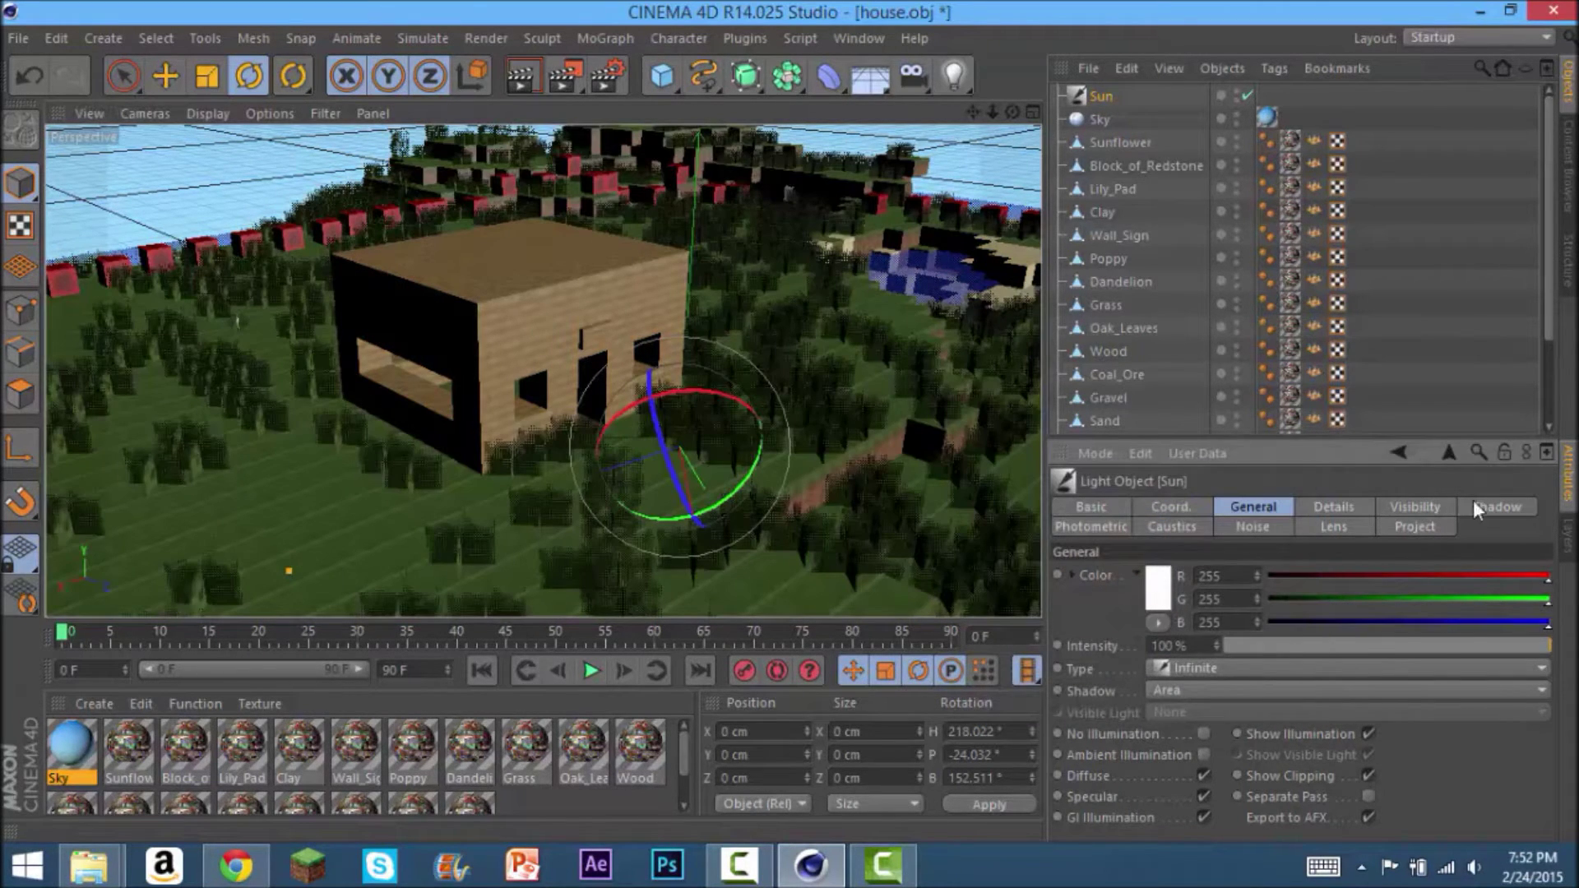
left_click(1498, 507)
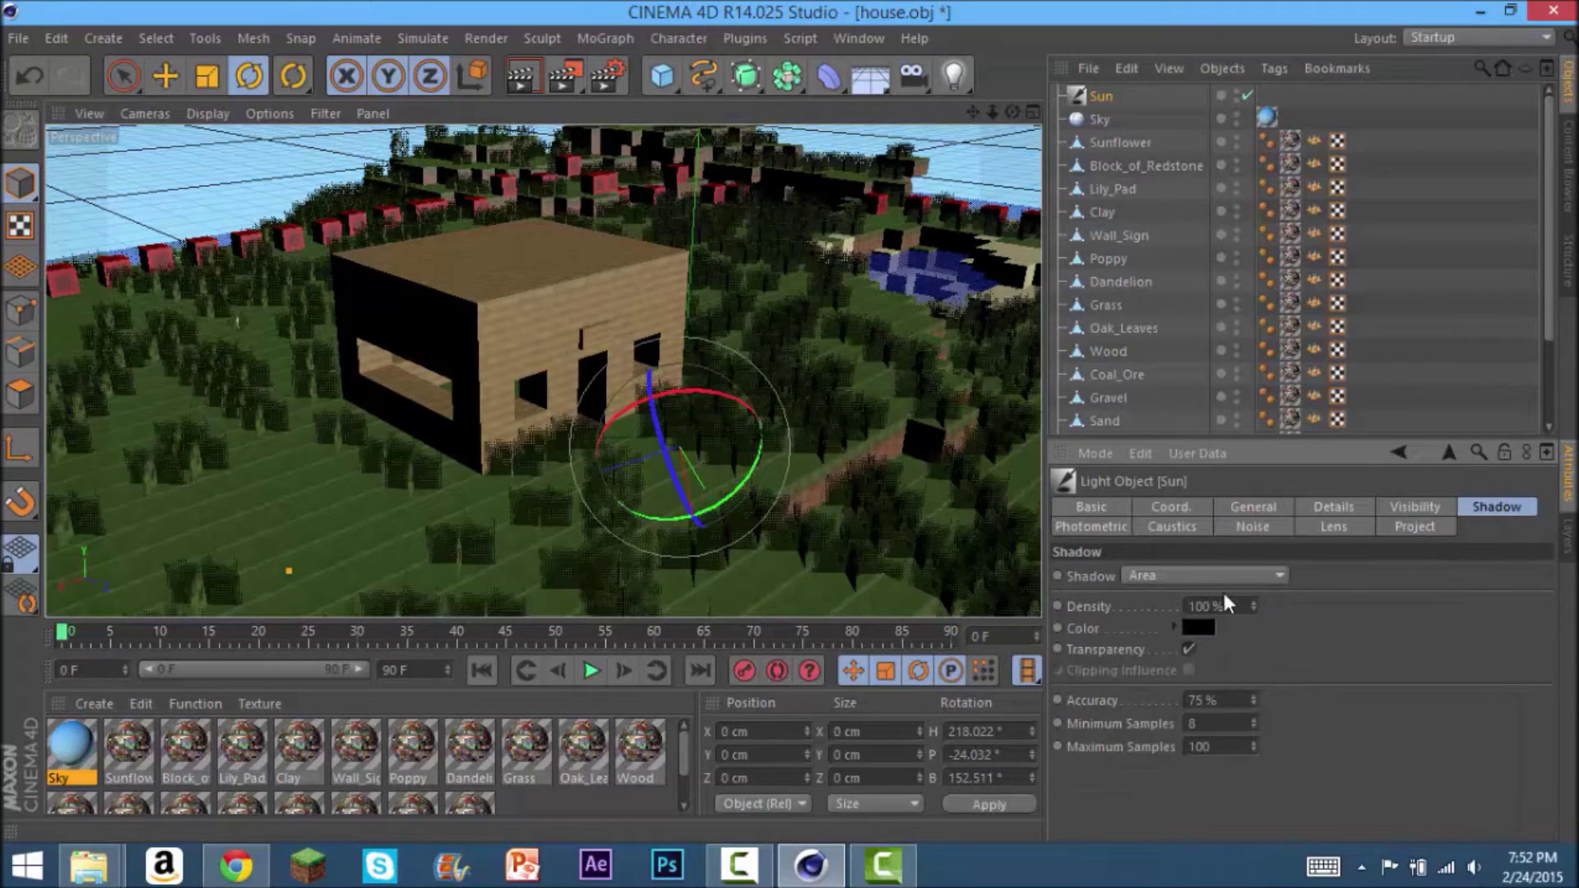
left_click(1199, 575)
left_click(1176, 594)
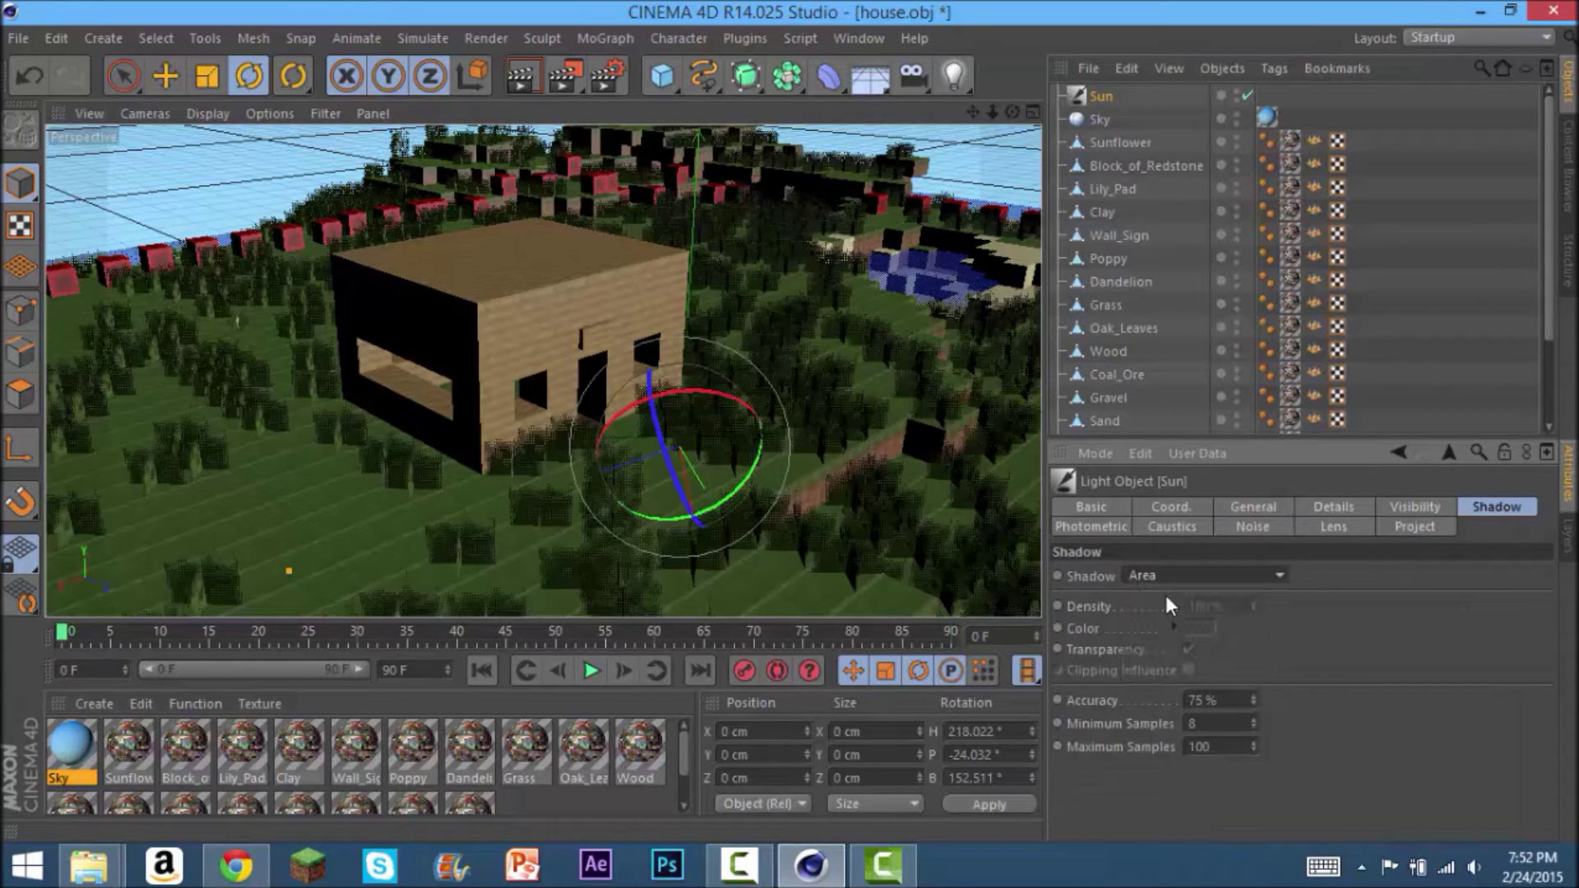
left_click(1142, 574)
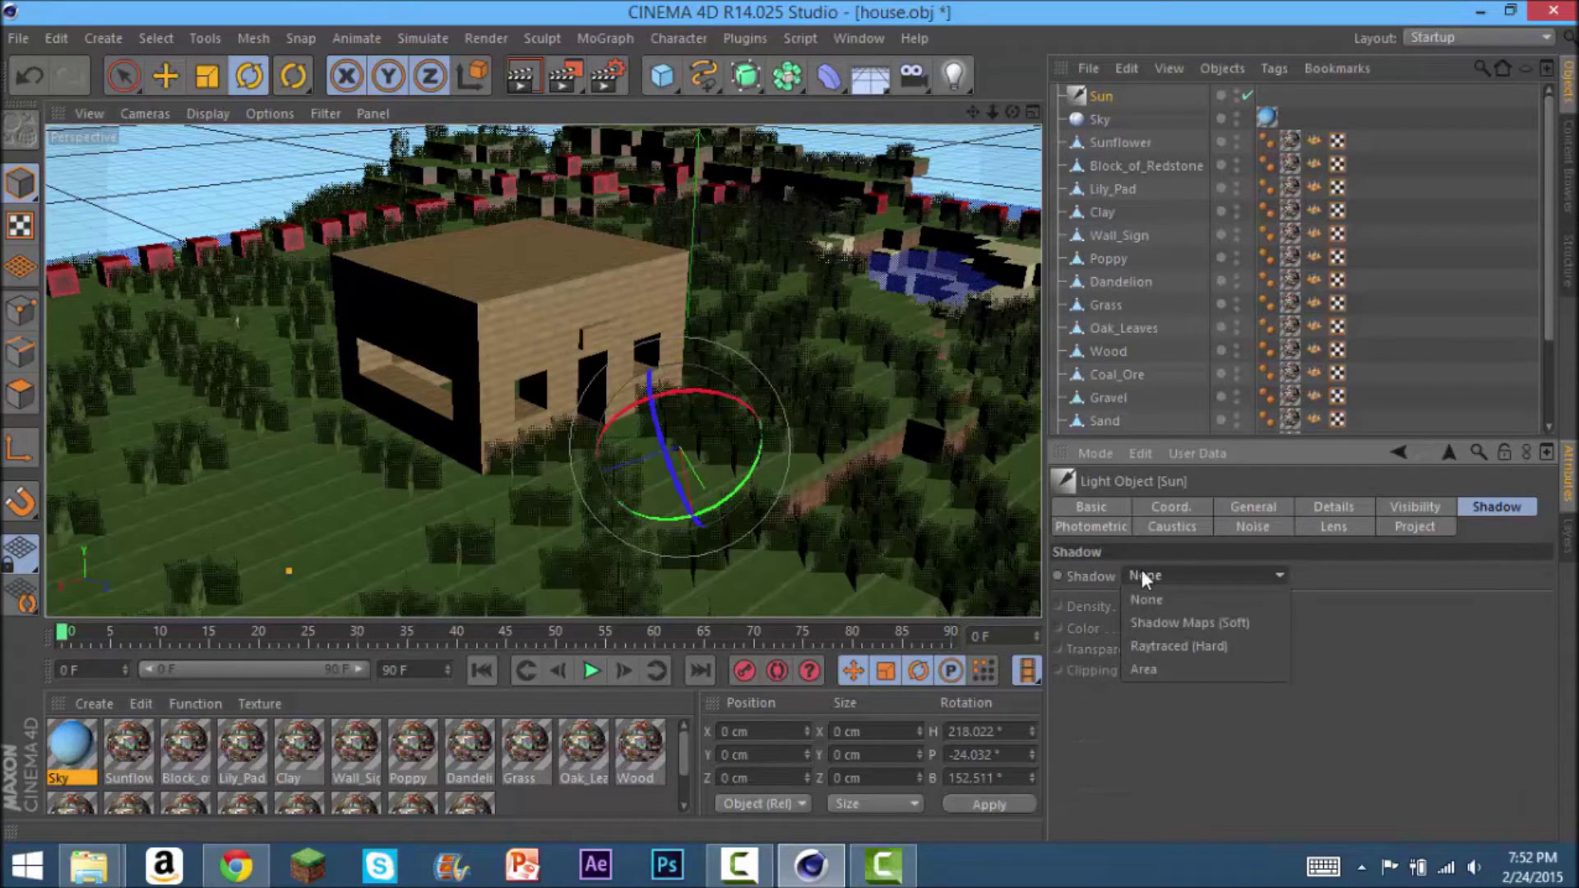
left_click(1179, 670)
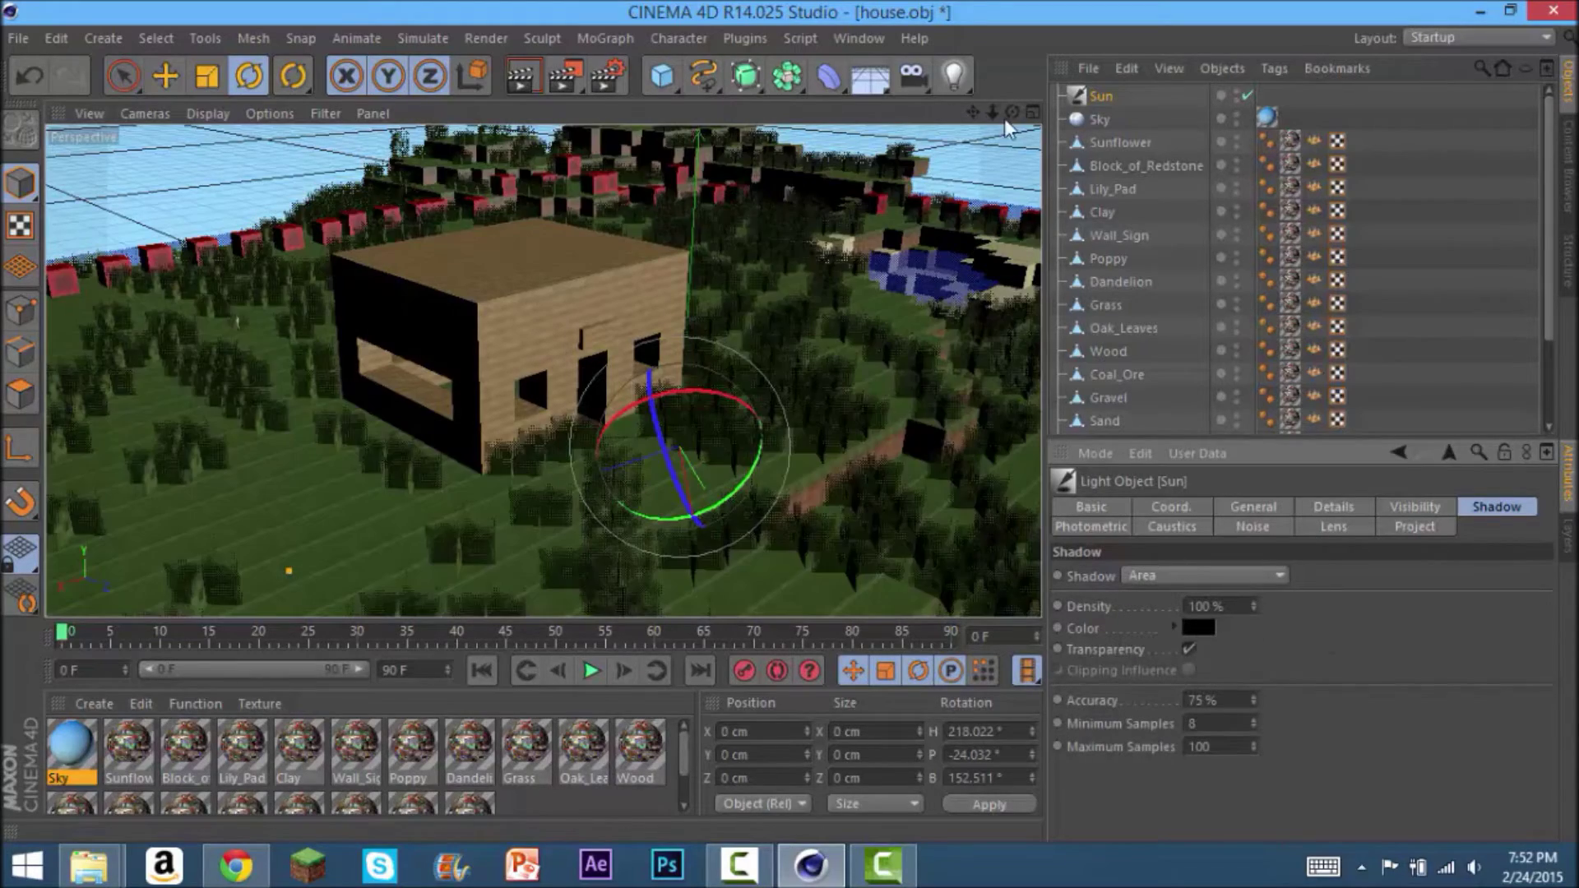
mouse_move(1012, 111)
left_mouse_down()
mouse_move(1028, 107)
mouse_move(1022, 85)
mouse_move(985, 122)
left_mouse_up()
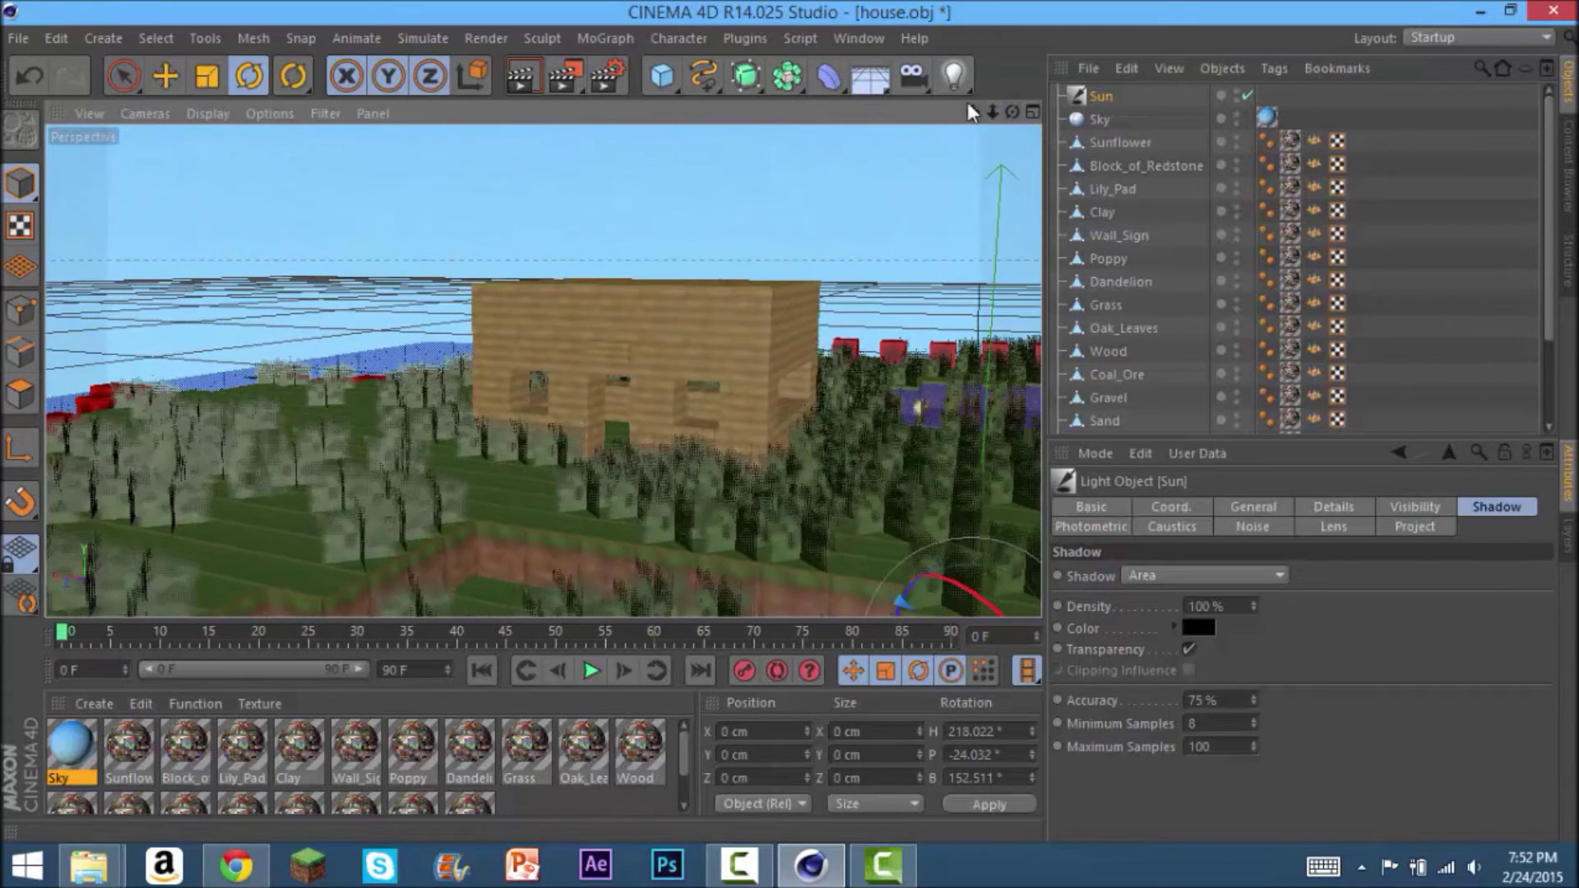
left_click(529, 77)
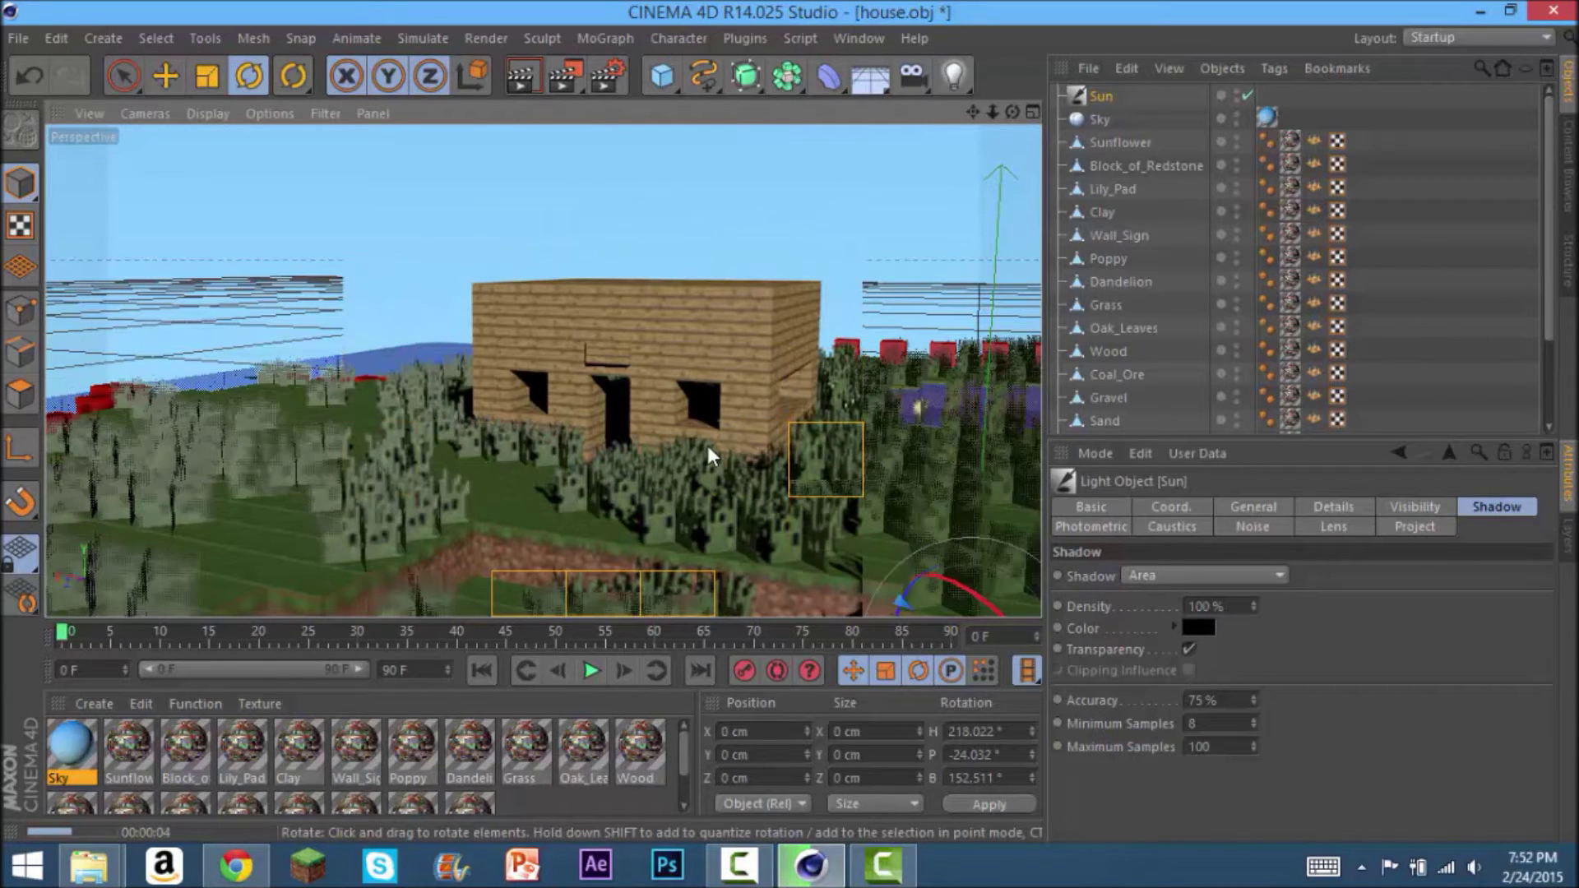
left_click(625, 240)
left_click_drag(1012, 112, 489, 102)
left_click(598, 225)
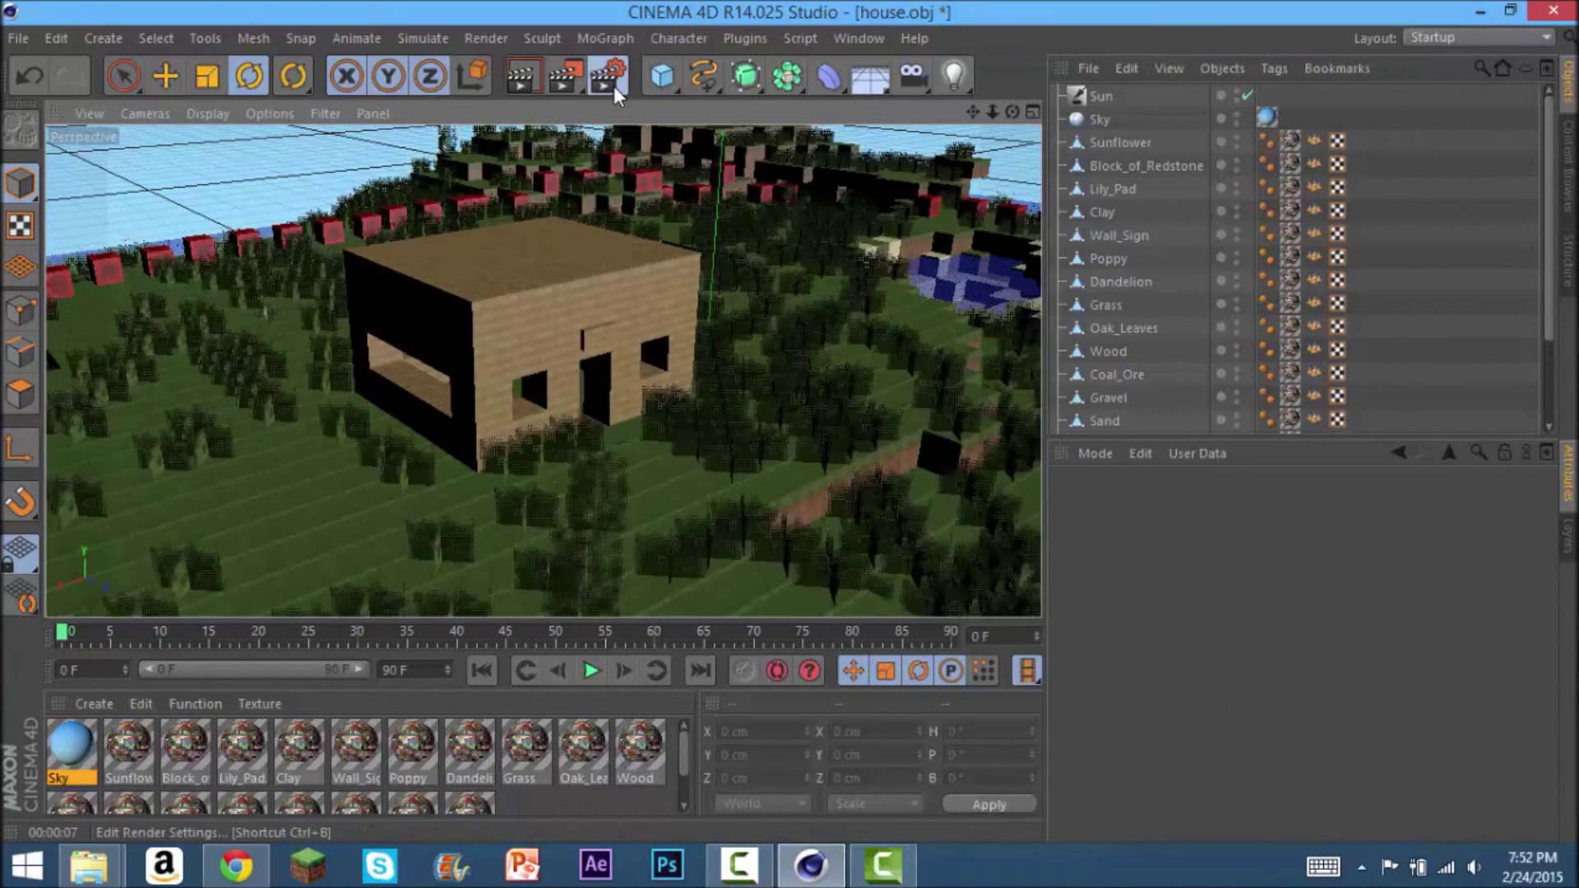
left_click(613, 83)
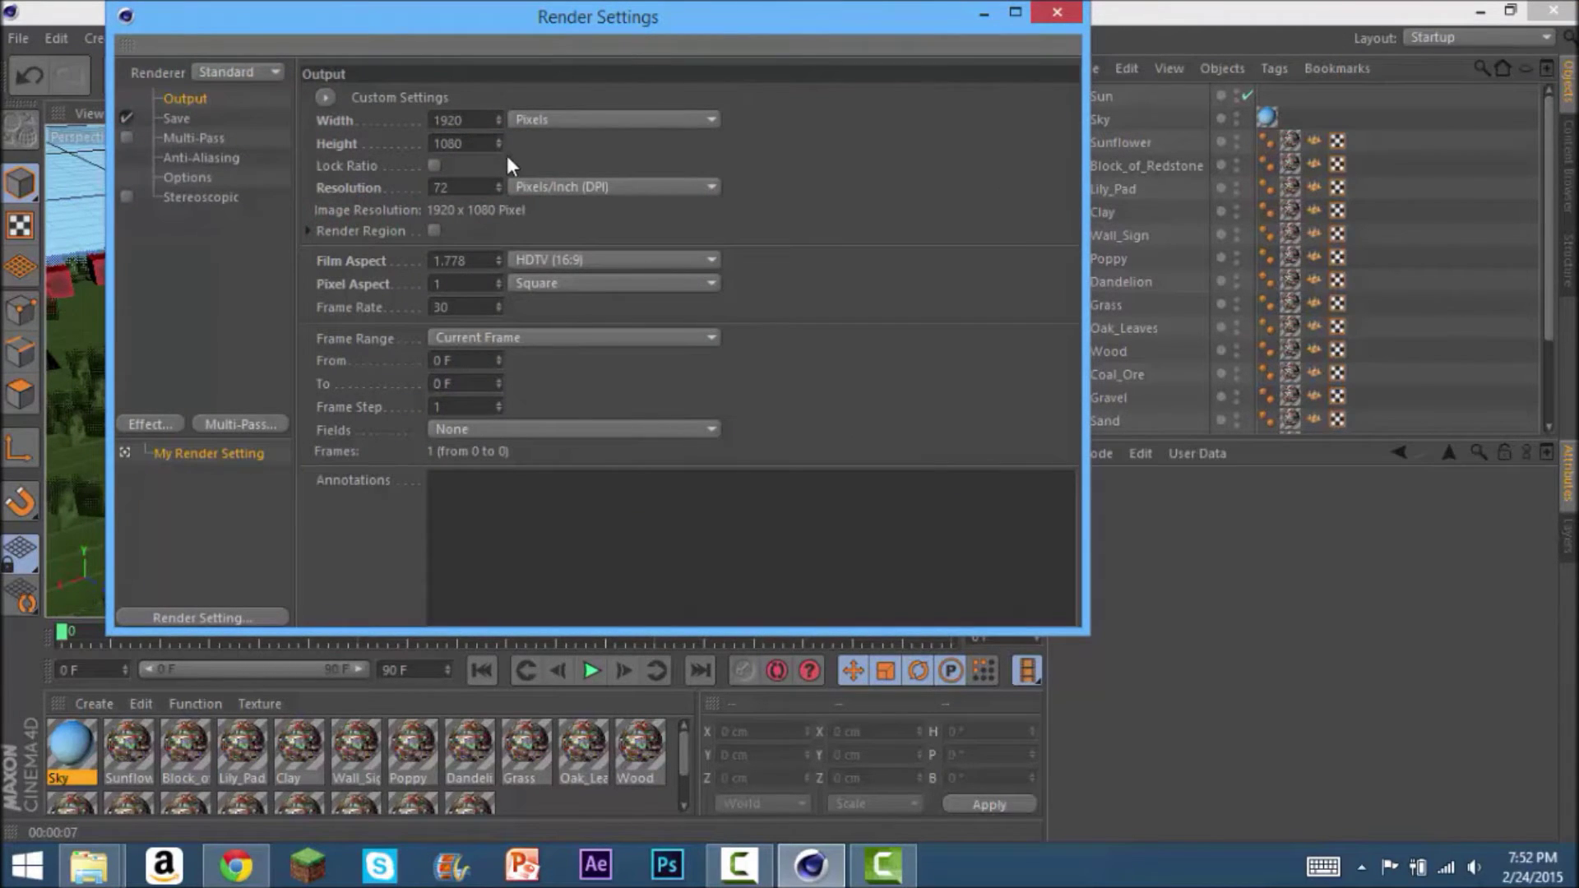
Lock the output aspect ratio and keep the resolution at 1920 x 1080
left_click(181, 121)
left_click(196, 99)
left_click(434, 166)
double_click(461, 144)
type("720")
key("Return")
double_click(469, 144)
type("1080")
key("Return")
Set render anti-aliasing to Best
left_click(201, 197)
left_click(201, 161)
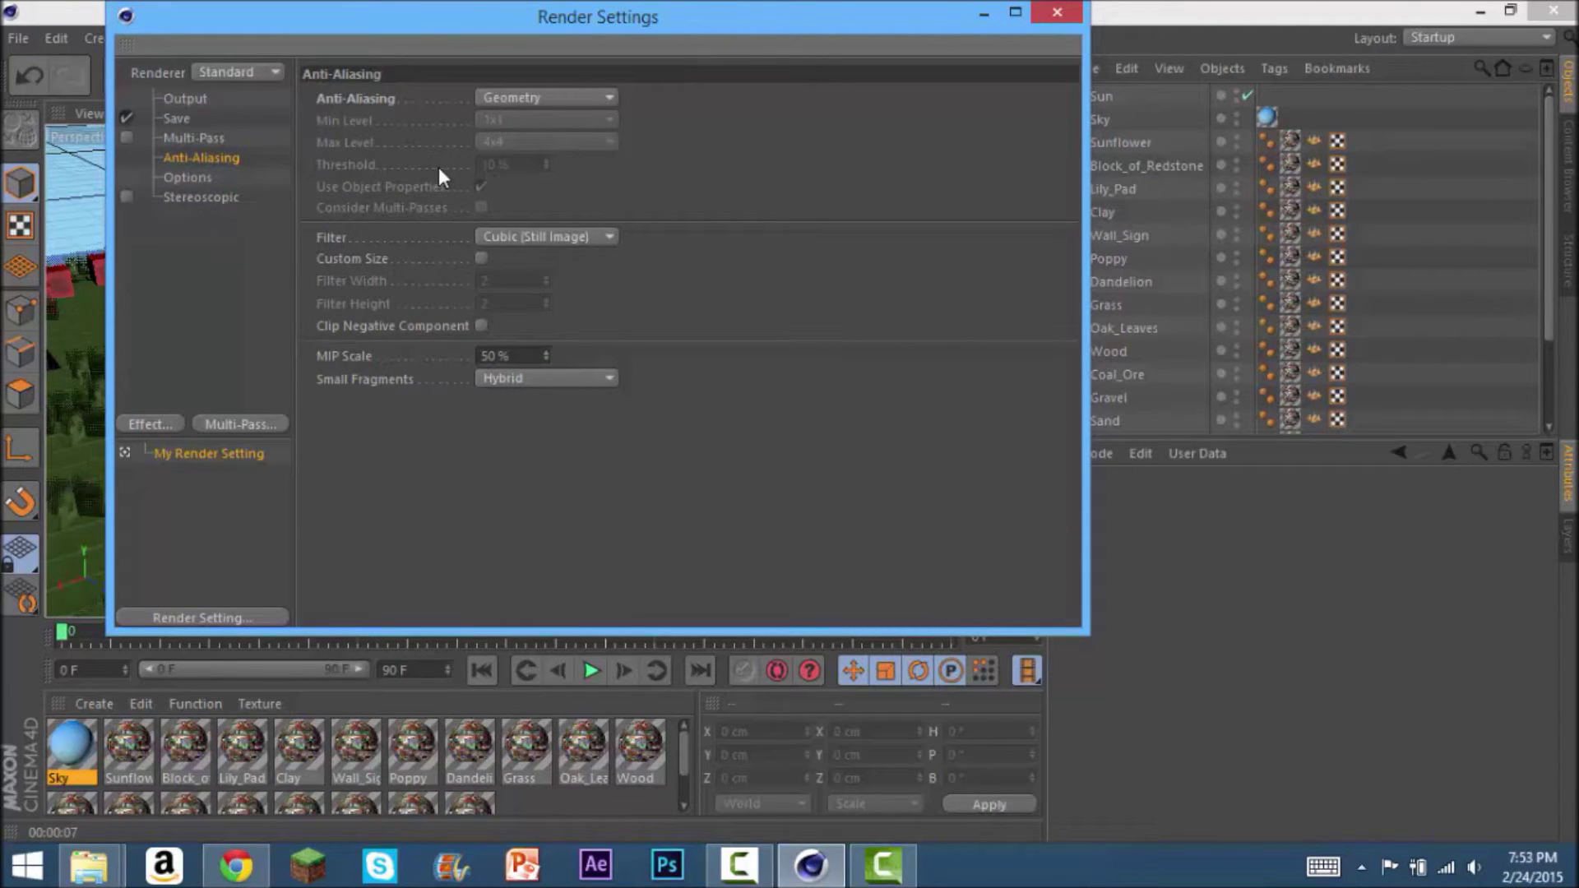
left_click(586, 99)
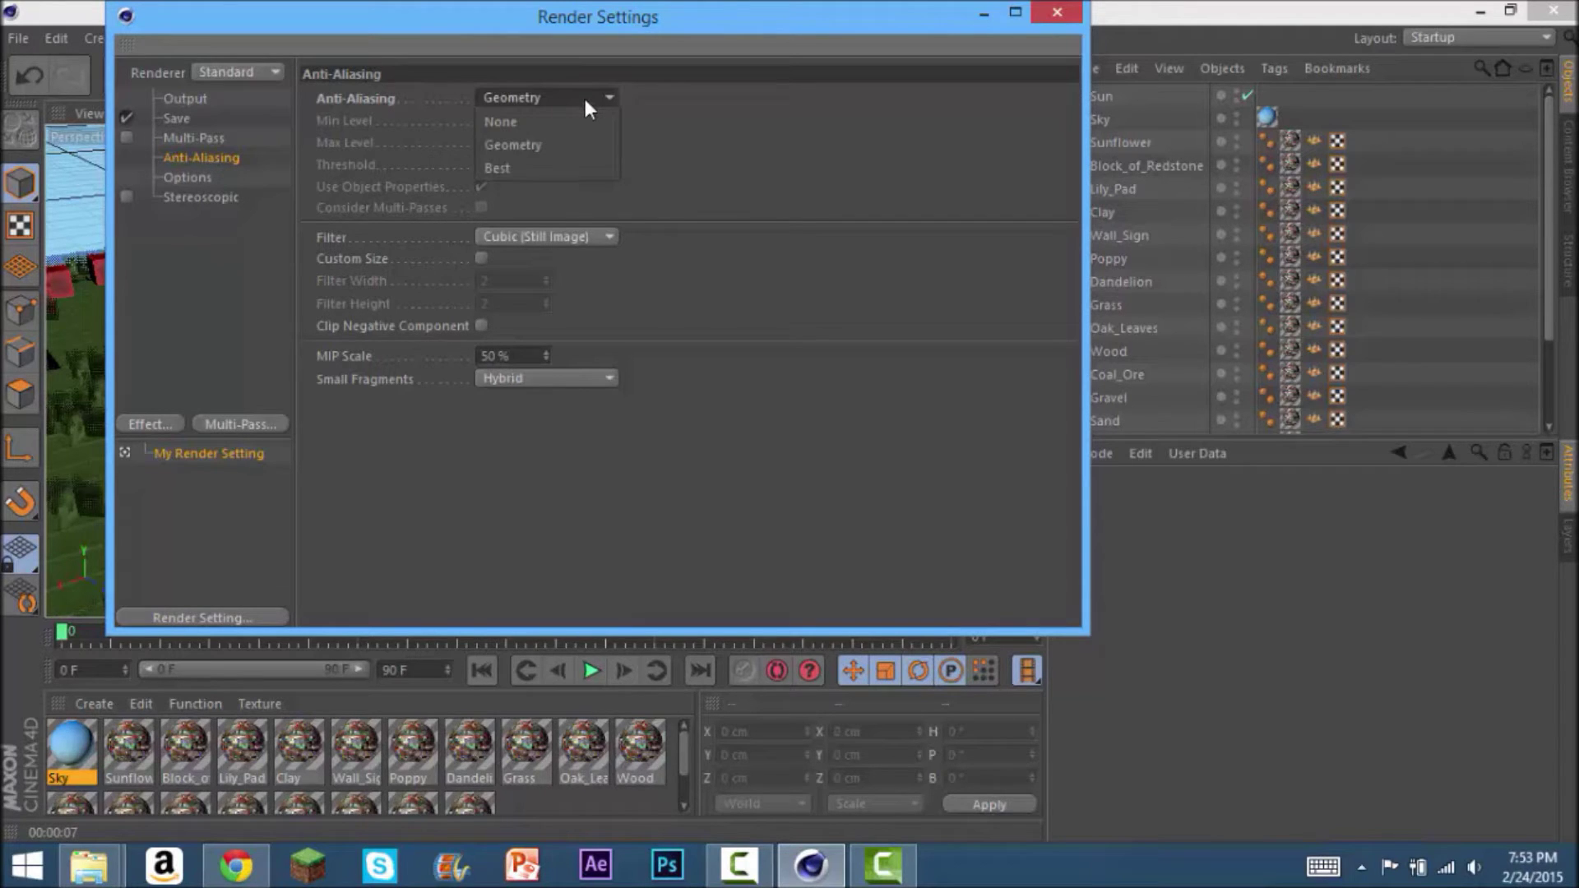
left_click(530, 167)
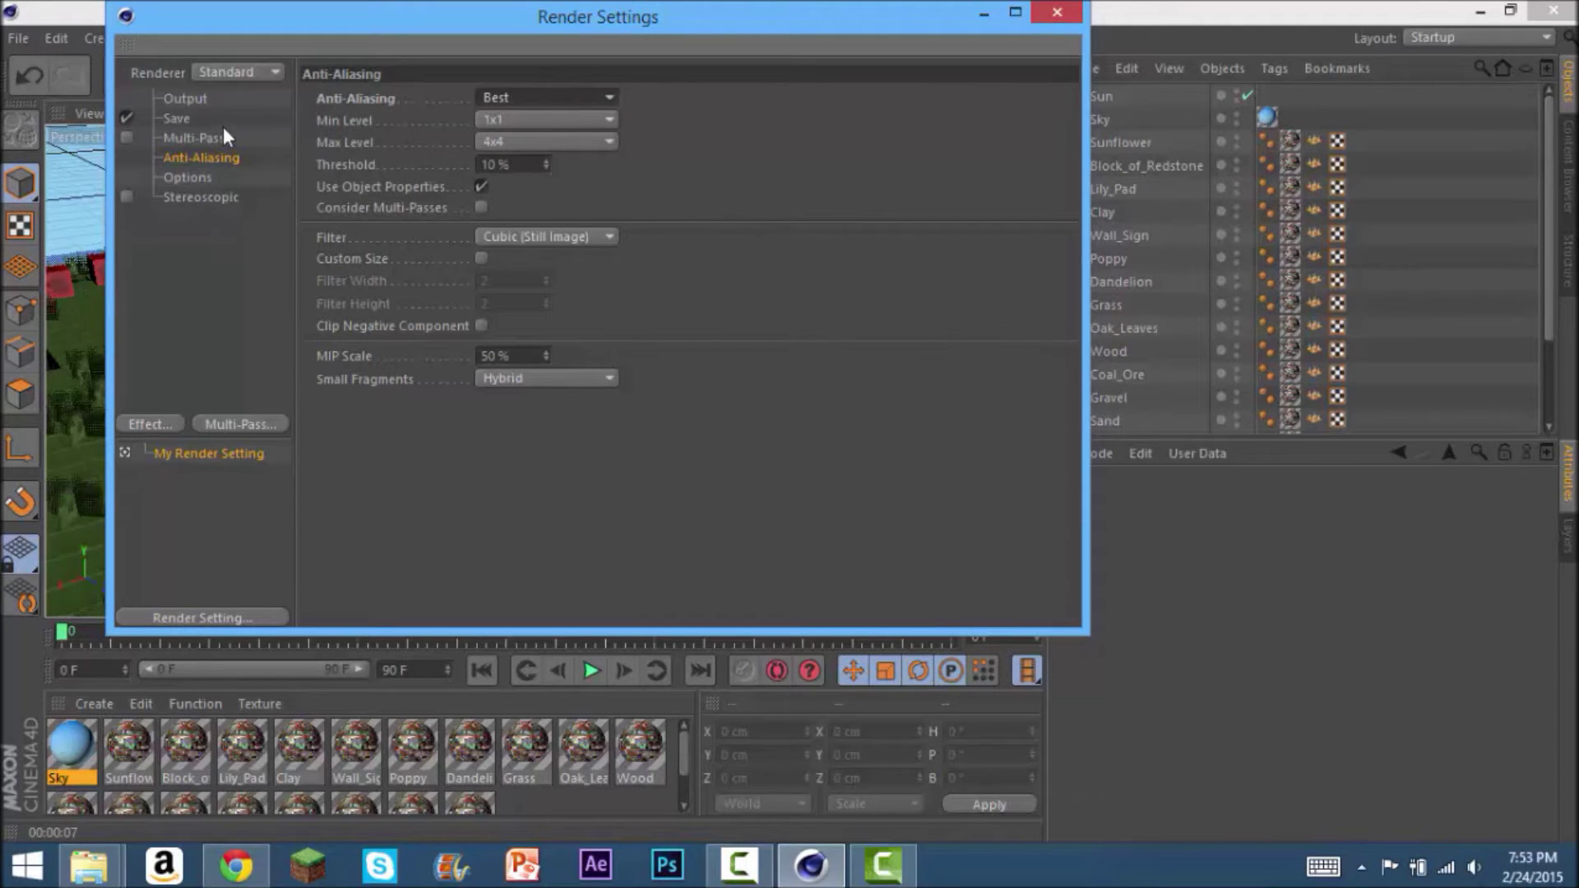
Set the Frame Range to All Frames, covering frames 0 to 90
left_click(186, 99)
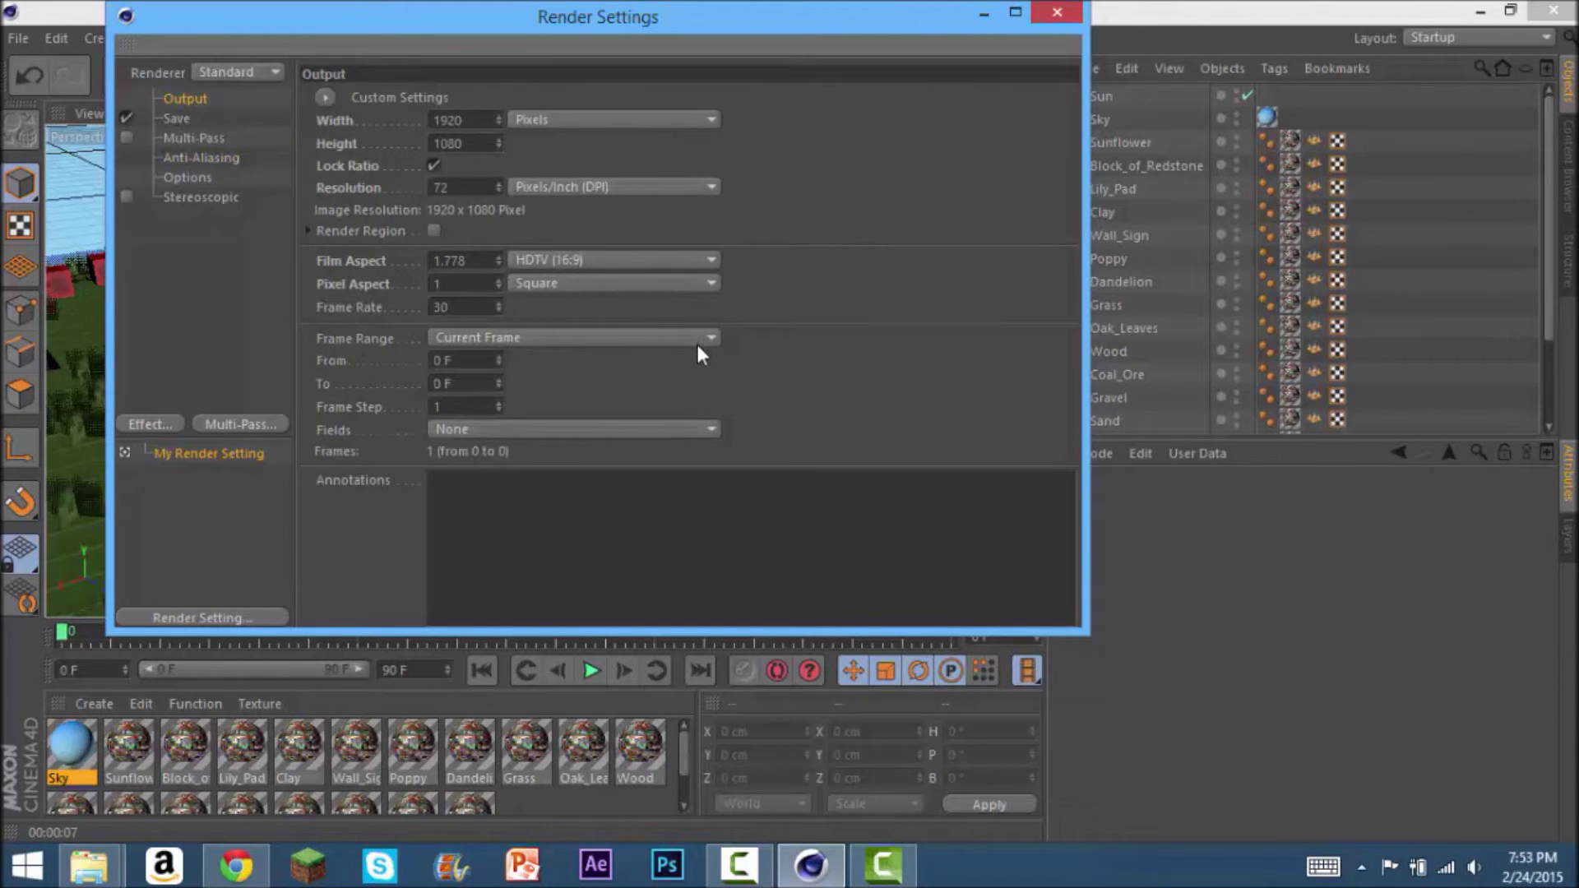
left_click(599, 337)
left_click(502, 410)
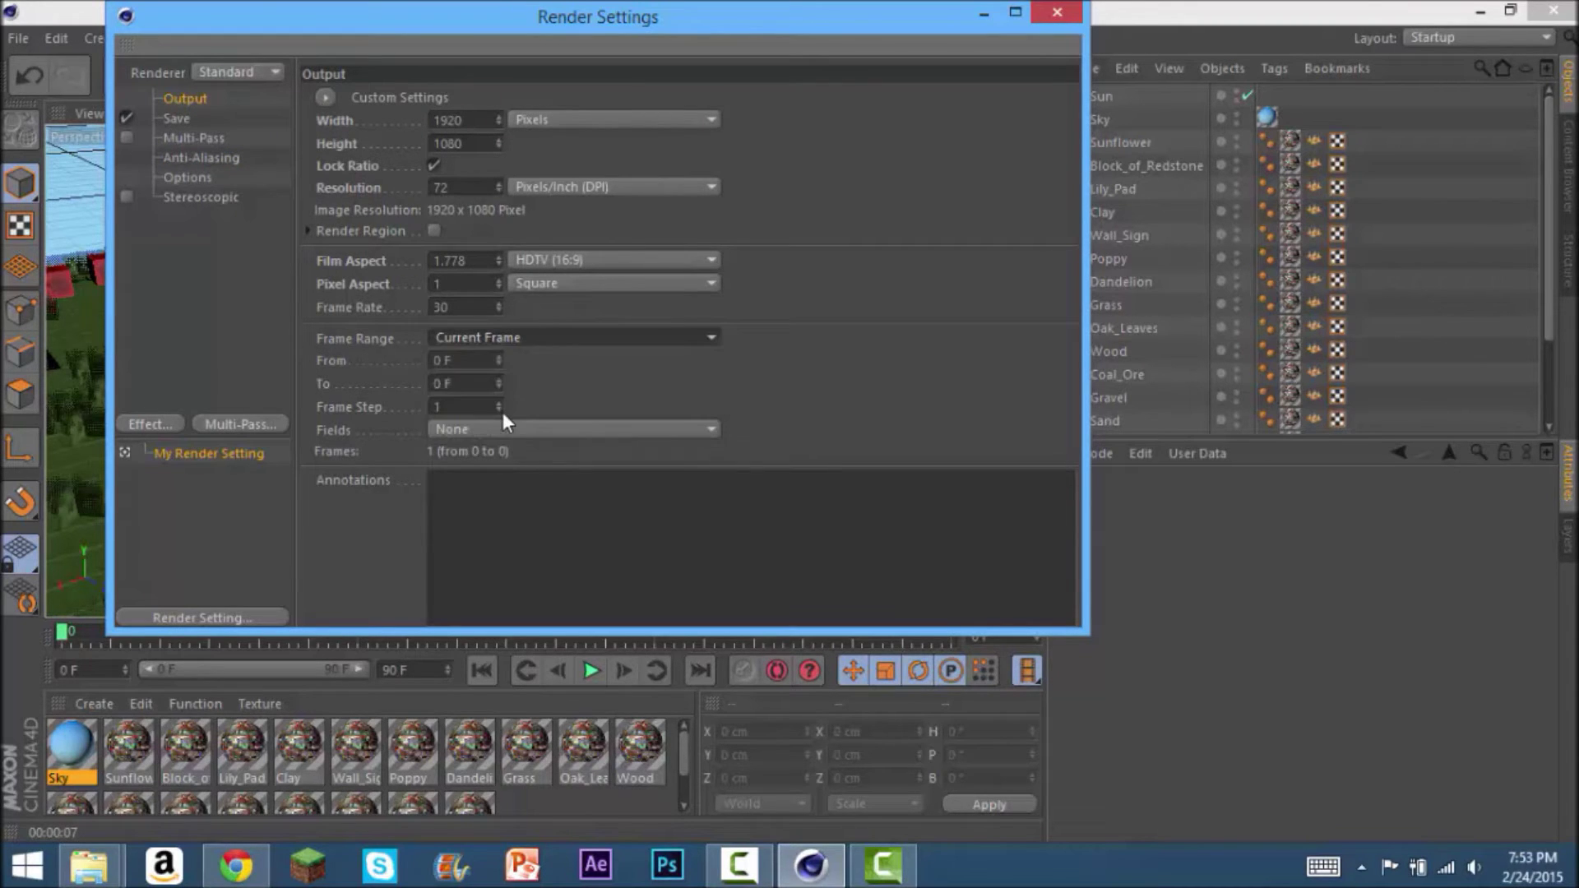
left_click(193, 247)
left_click(199, 197)
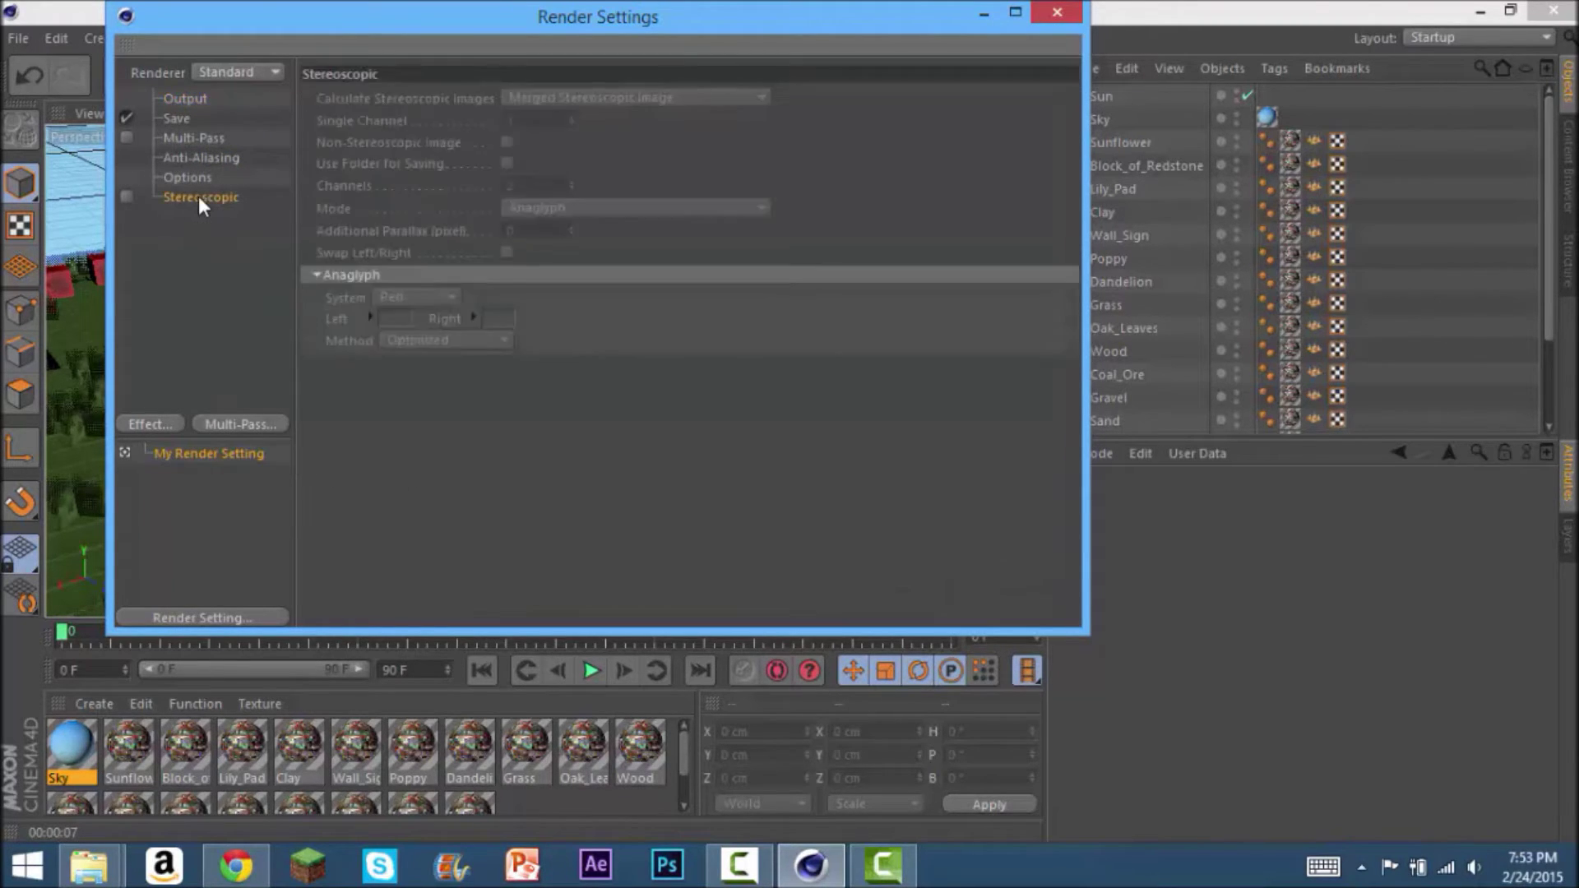
left_click(186, 252)
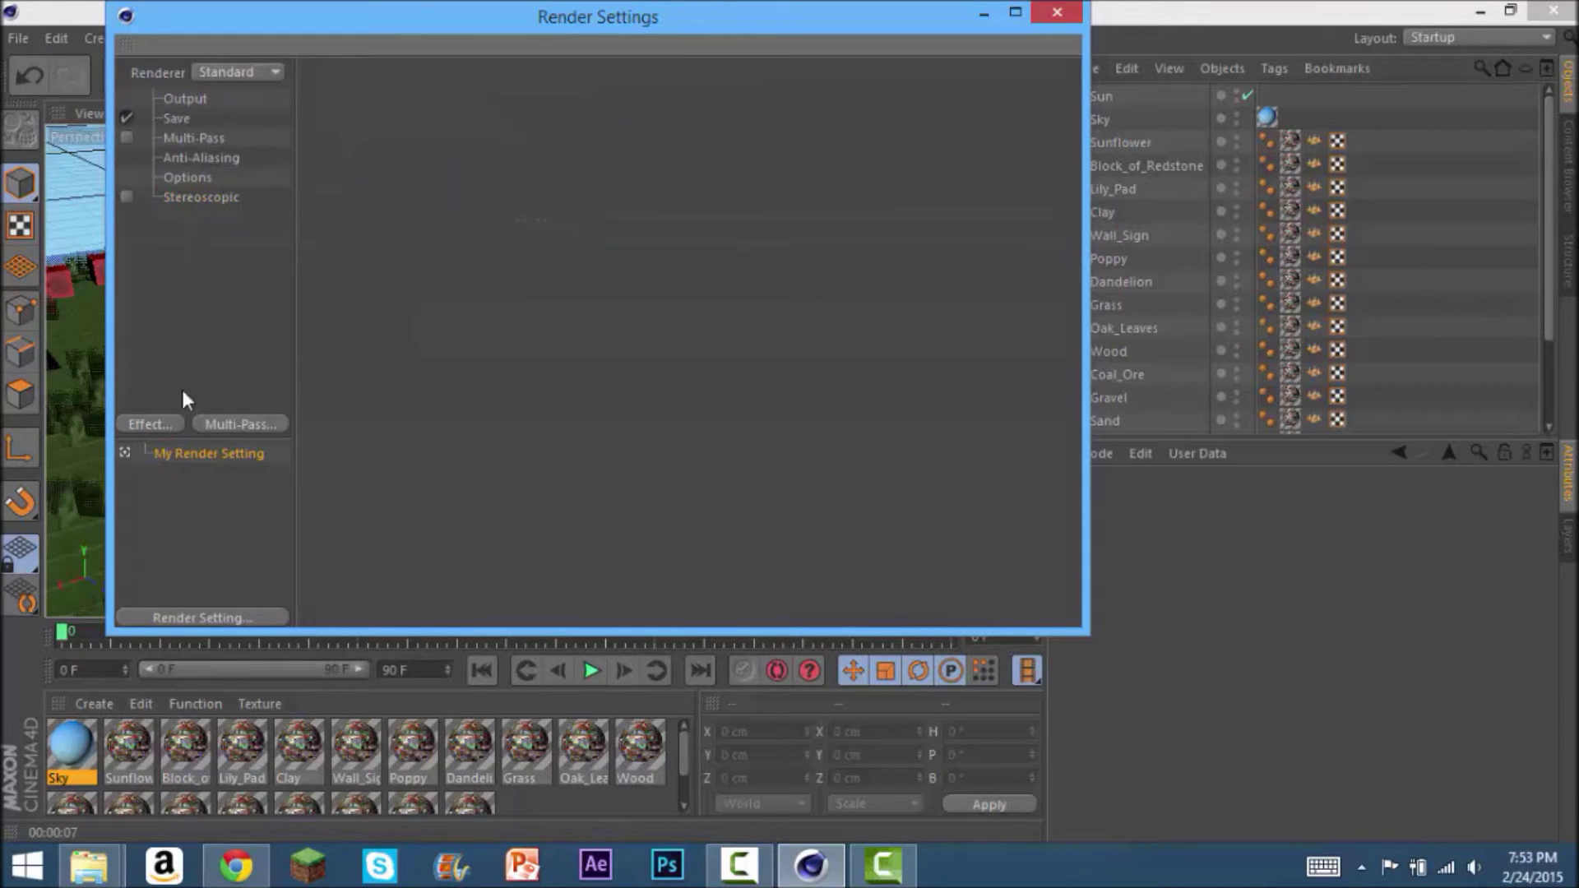
Add Ambient Occlusion and Global Illumination effects to the render settings
left_click(156, 424)
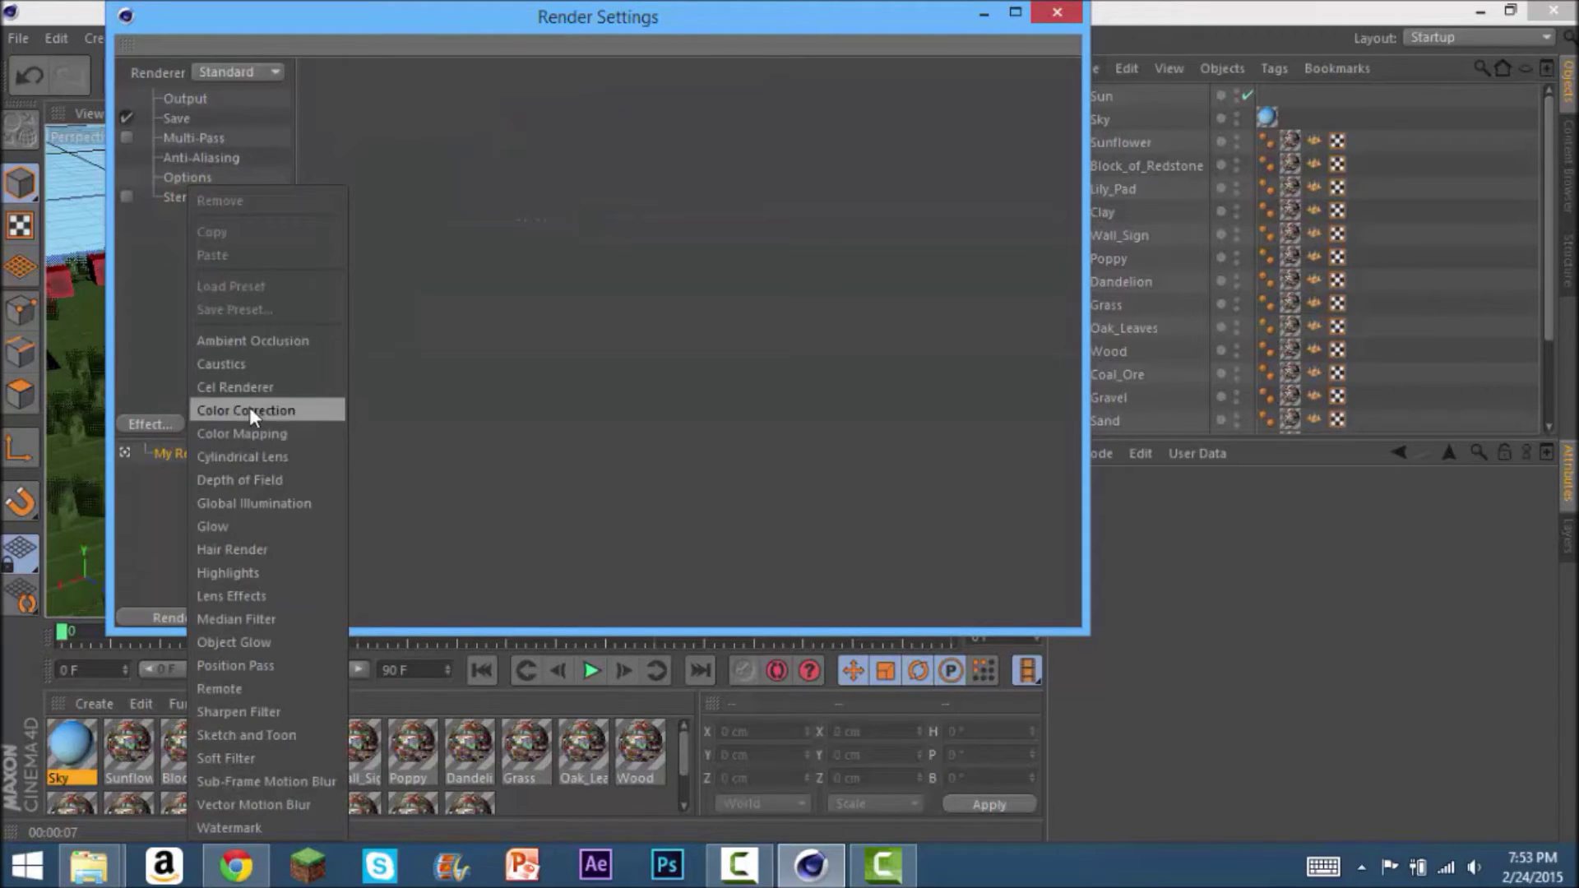
left_click(229, 337)
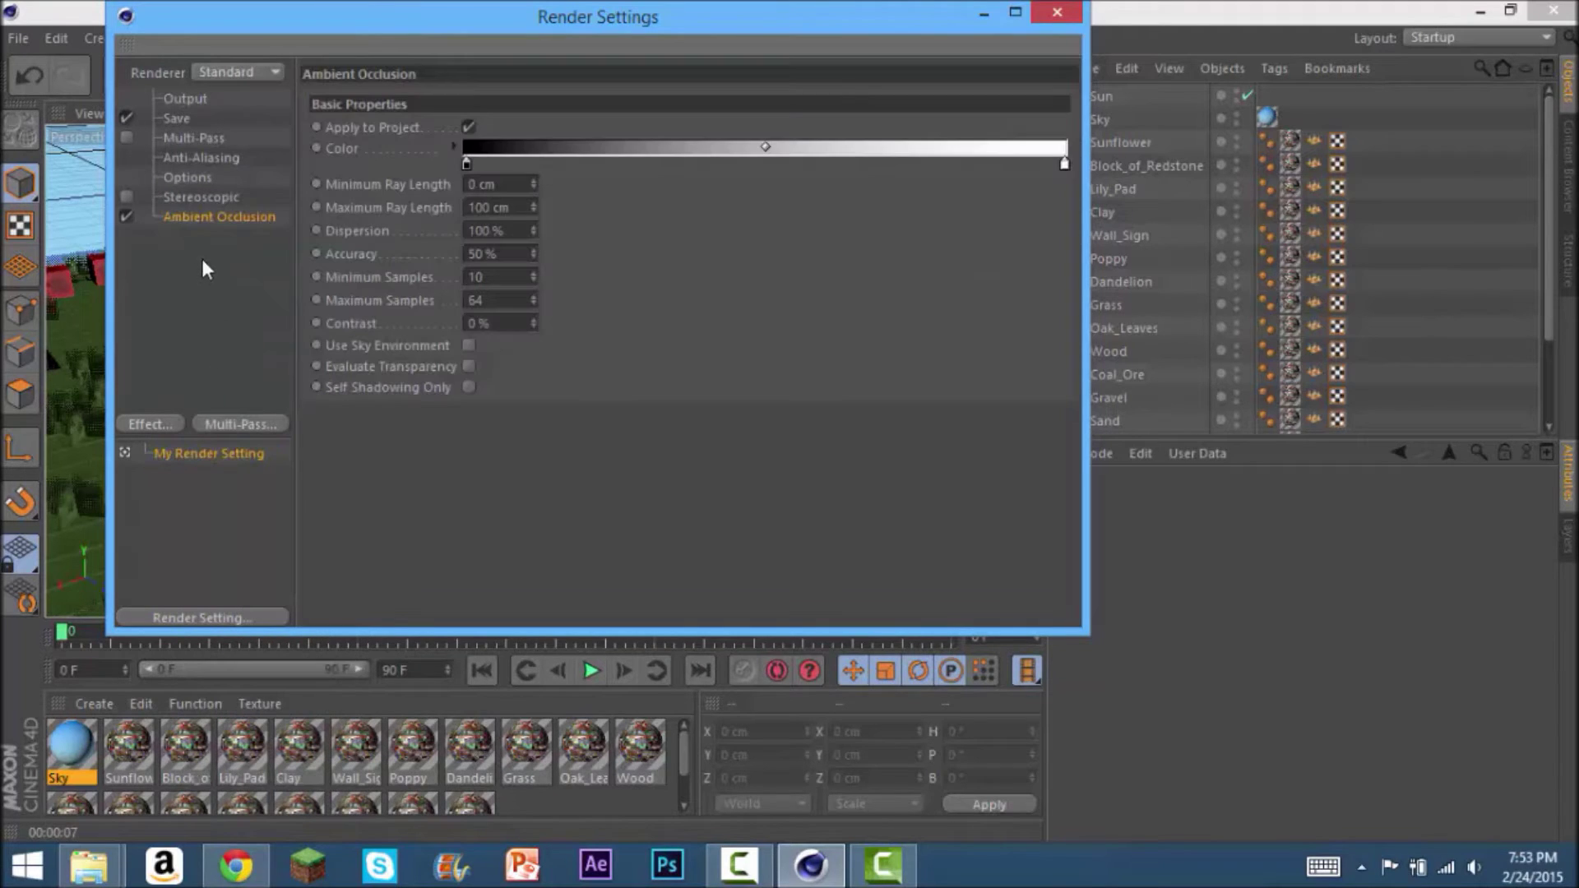
left_click(168, 423)
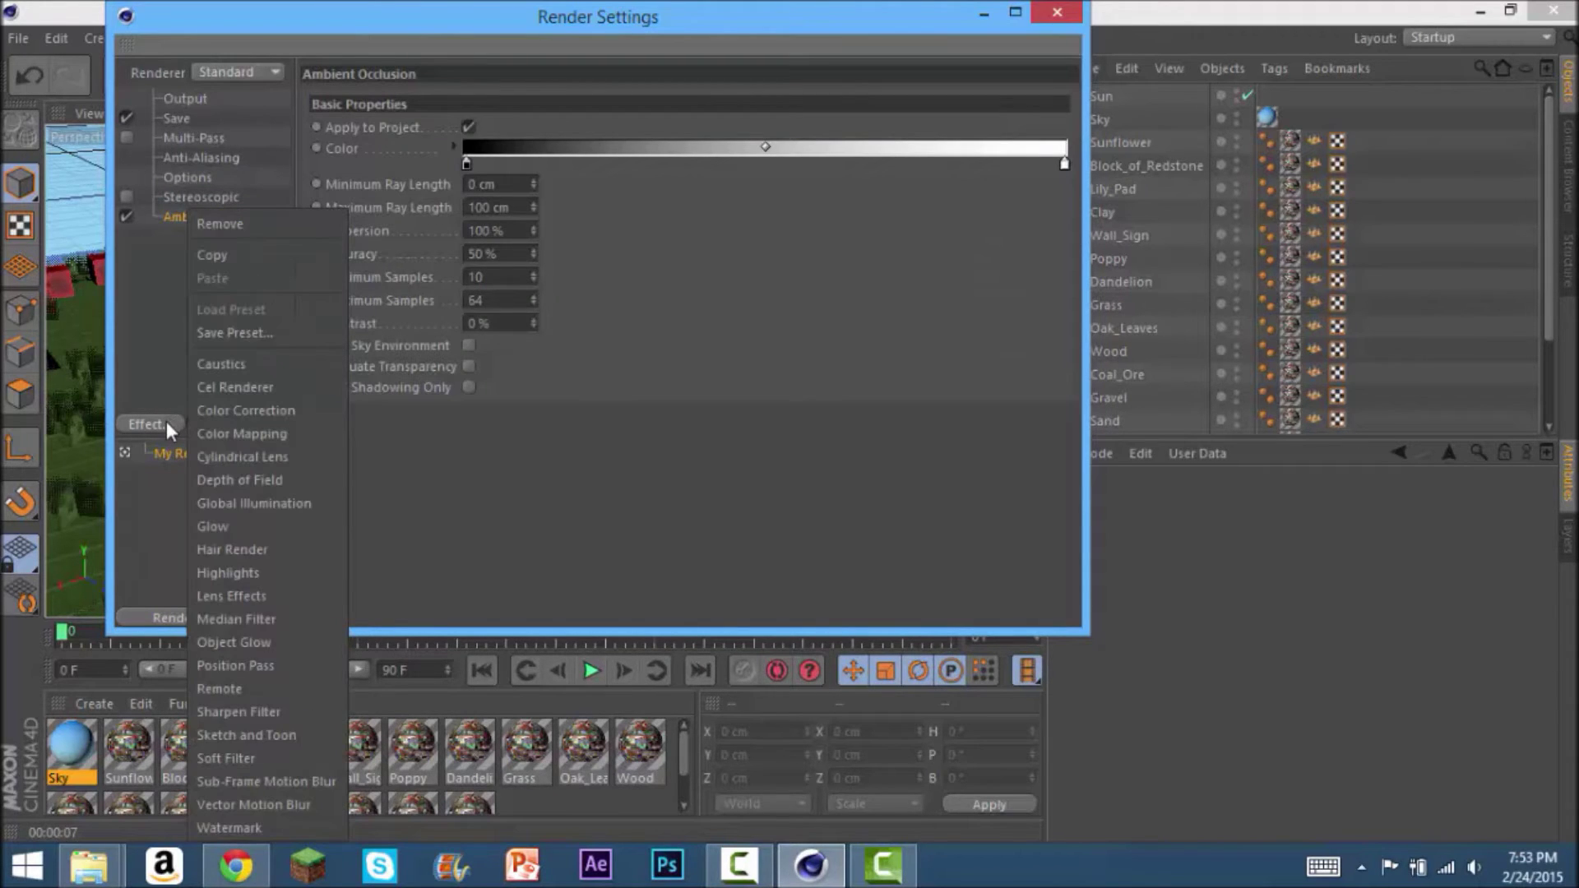
left_click(273, 503)
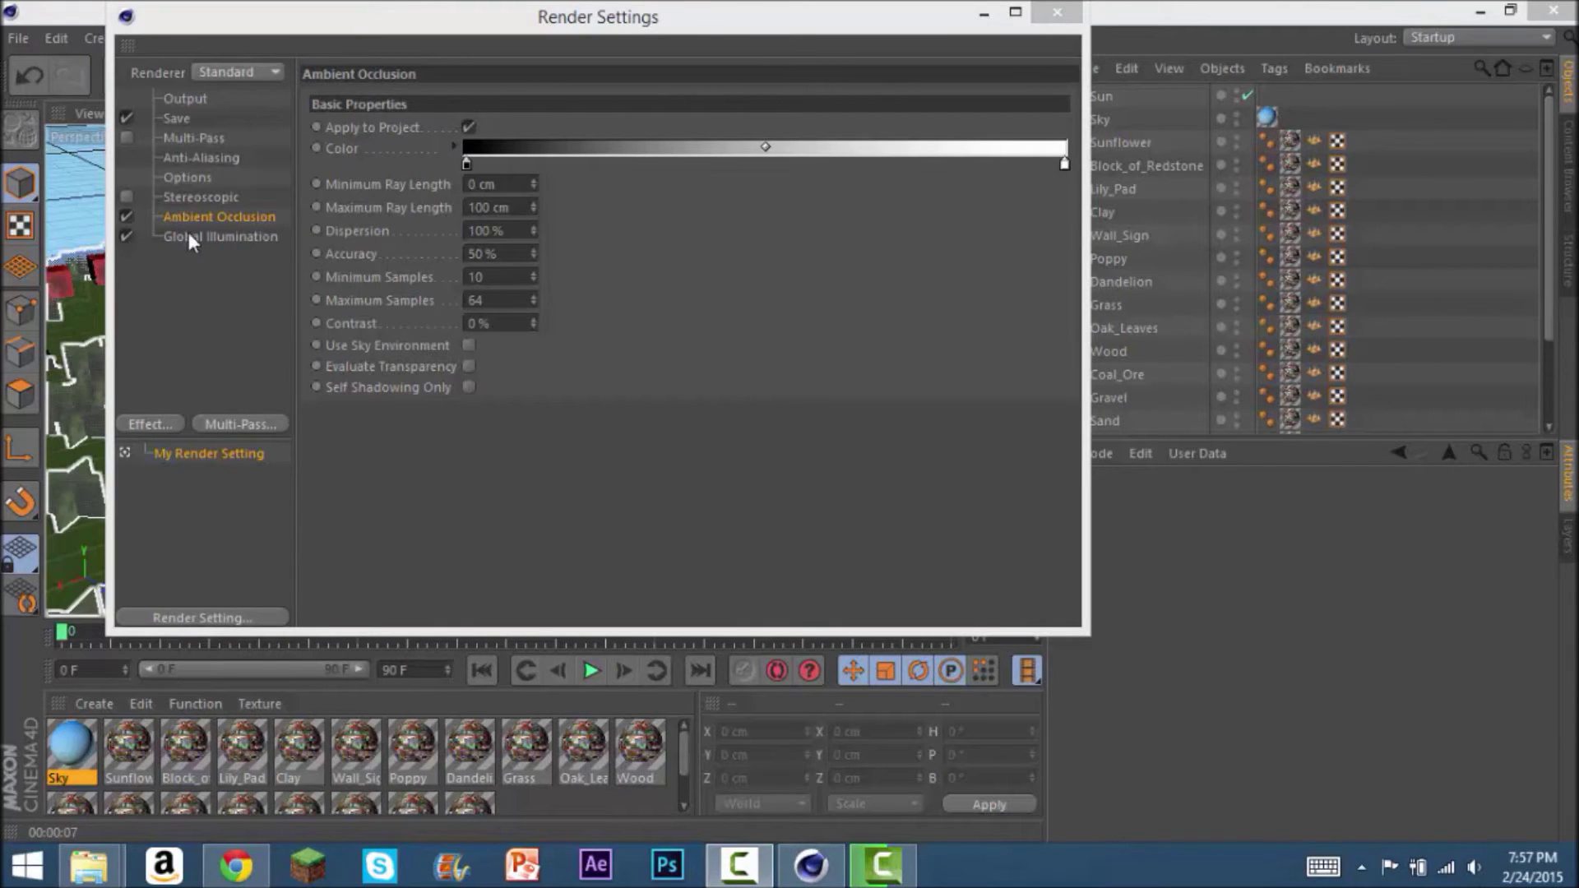
left_click(218, 238)
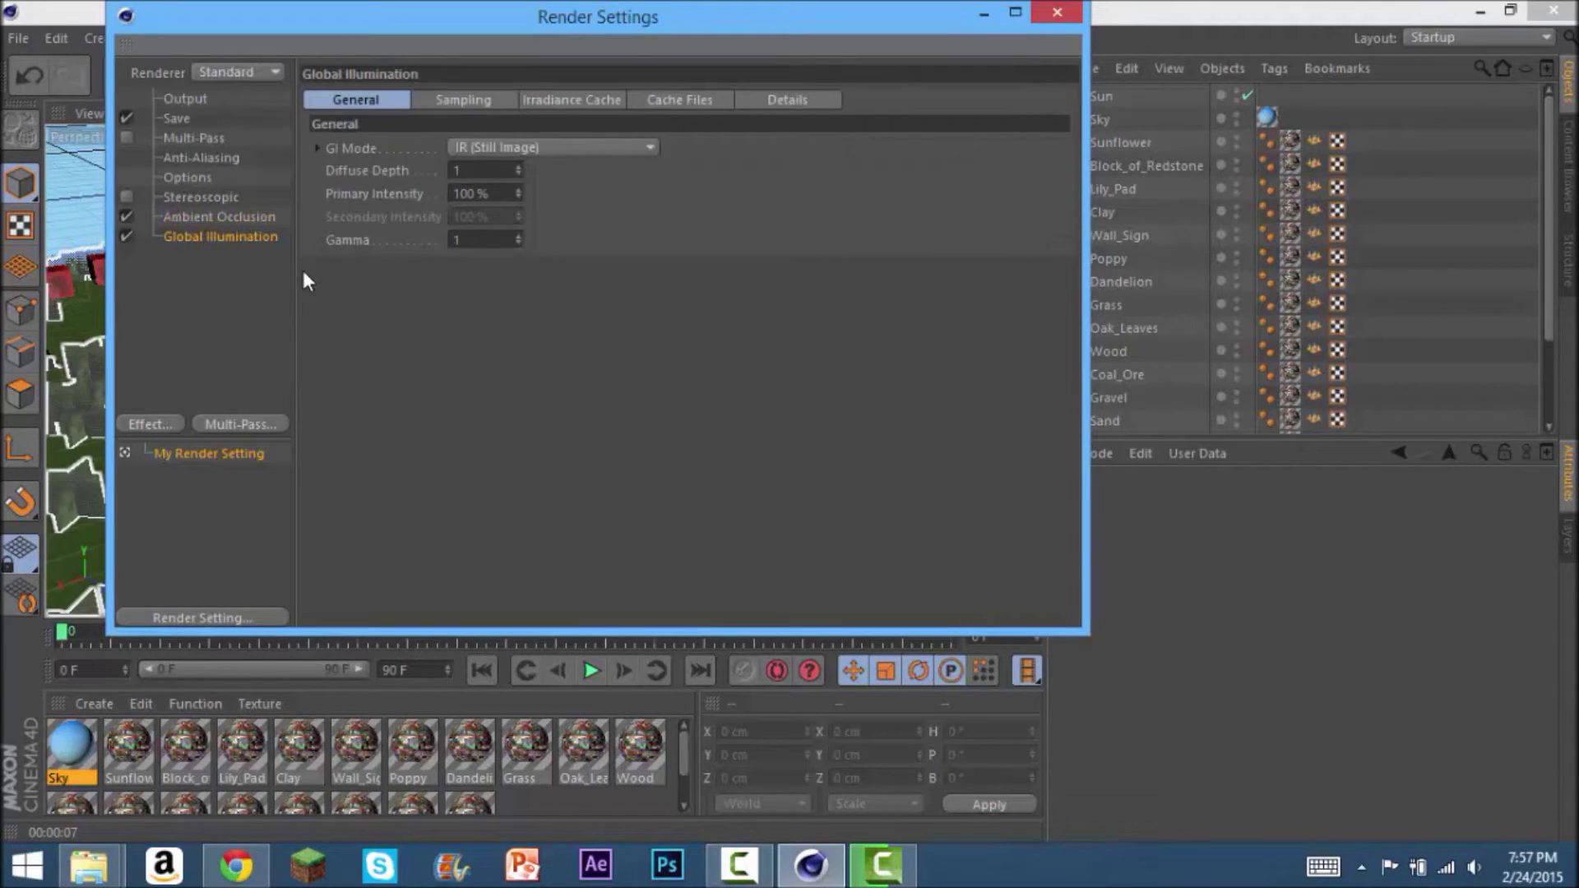
left_click(214, 216)
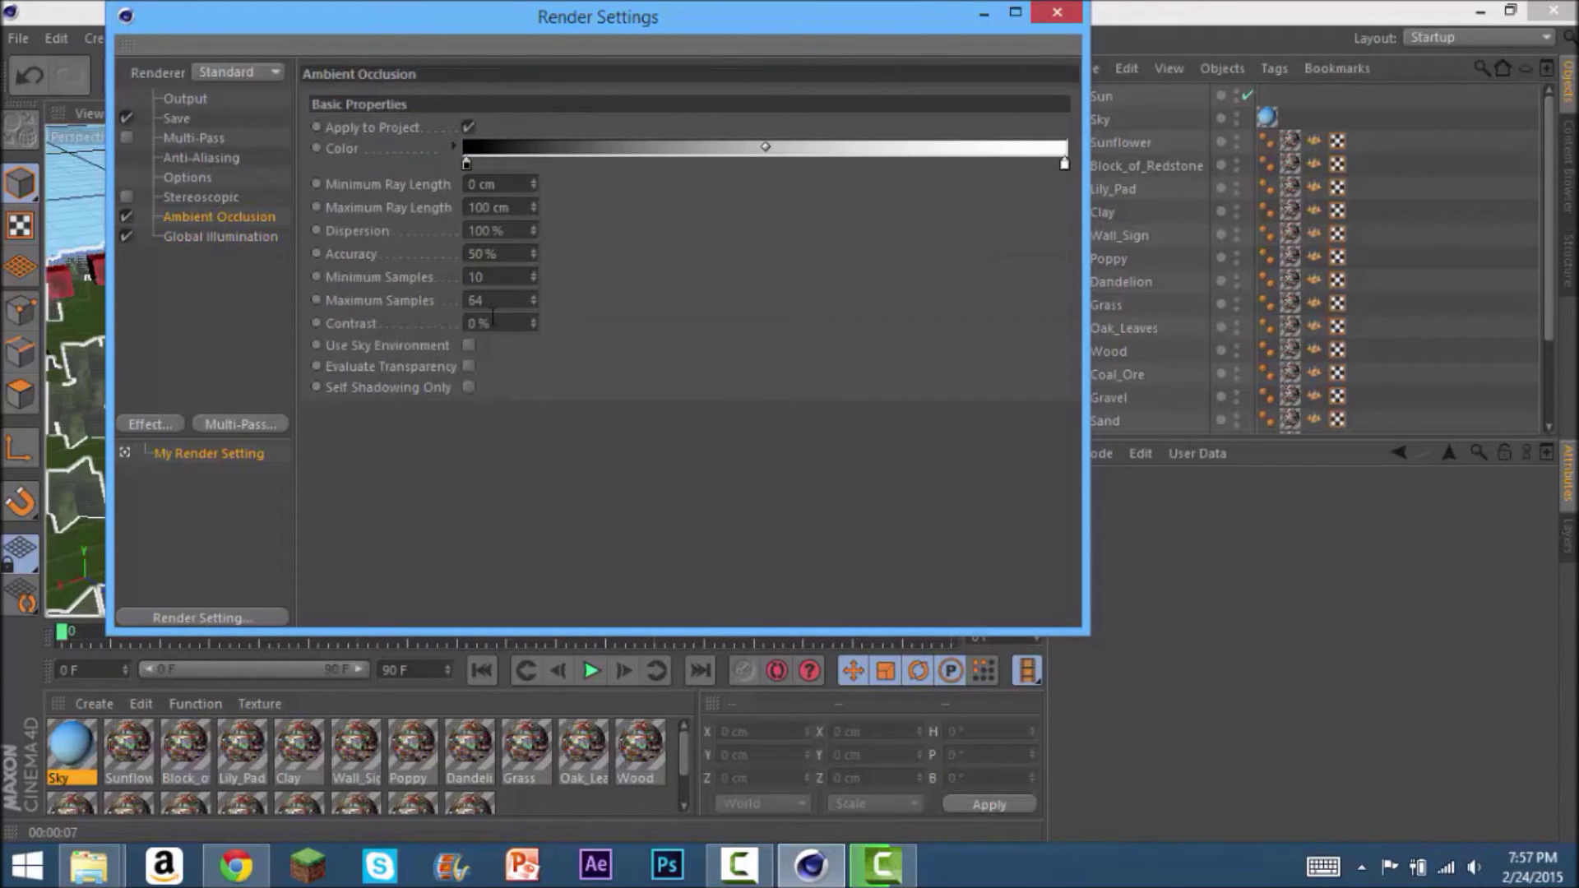
Enable Evaluate Transparency and set the occlusion gradient's dark end to grey 117
left_click(469, 366)
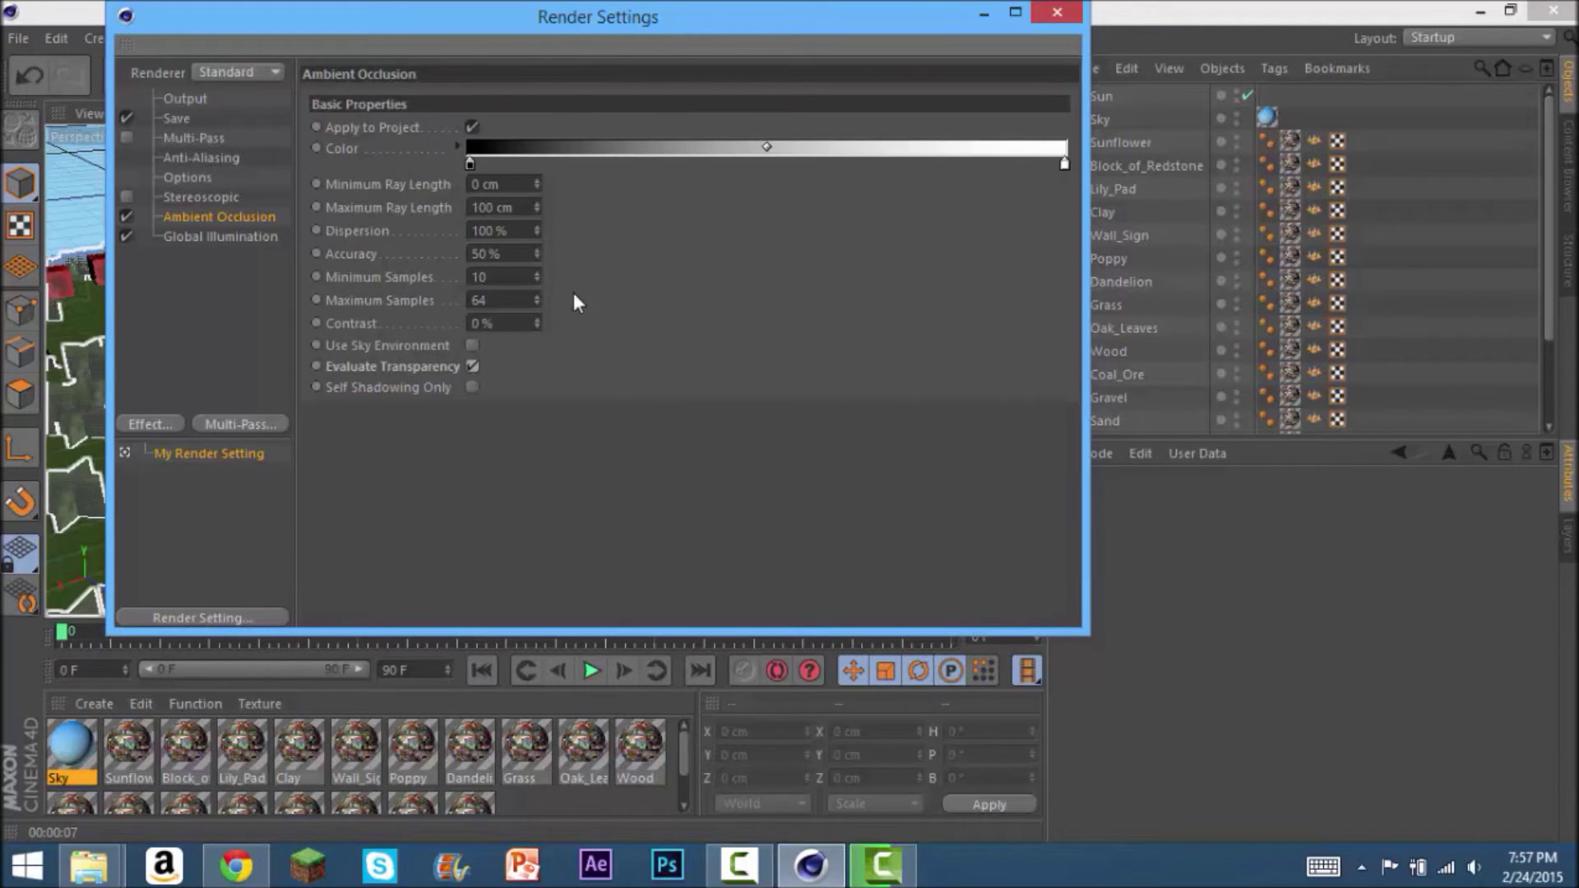
double_click(470, 166)
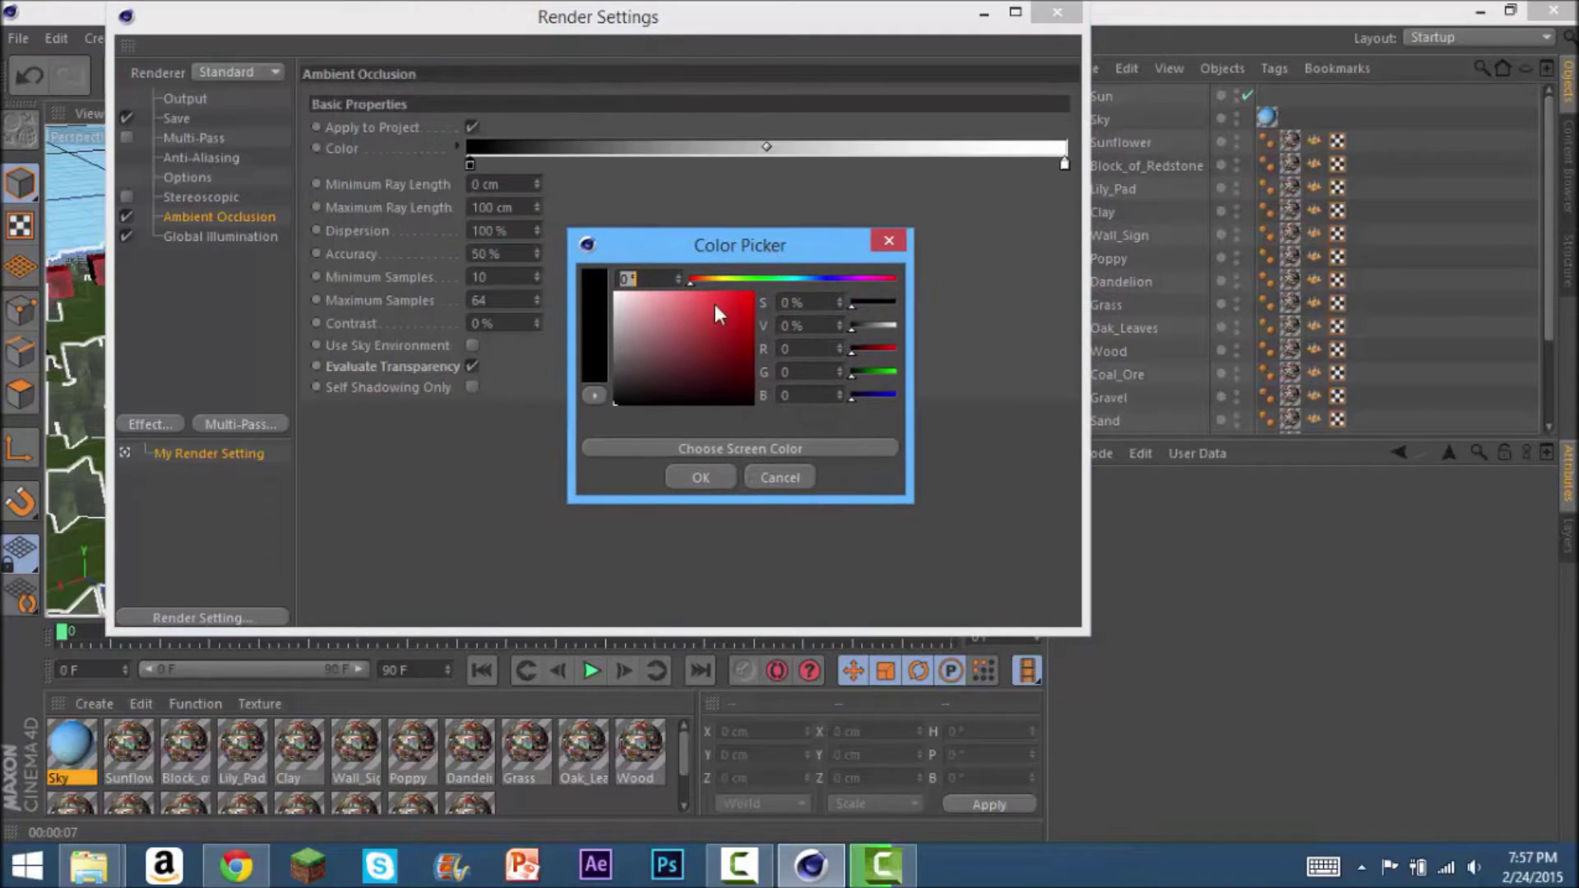
left_click_drag(714, 304, 566, 351)
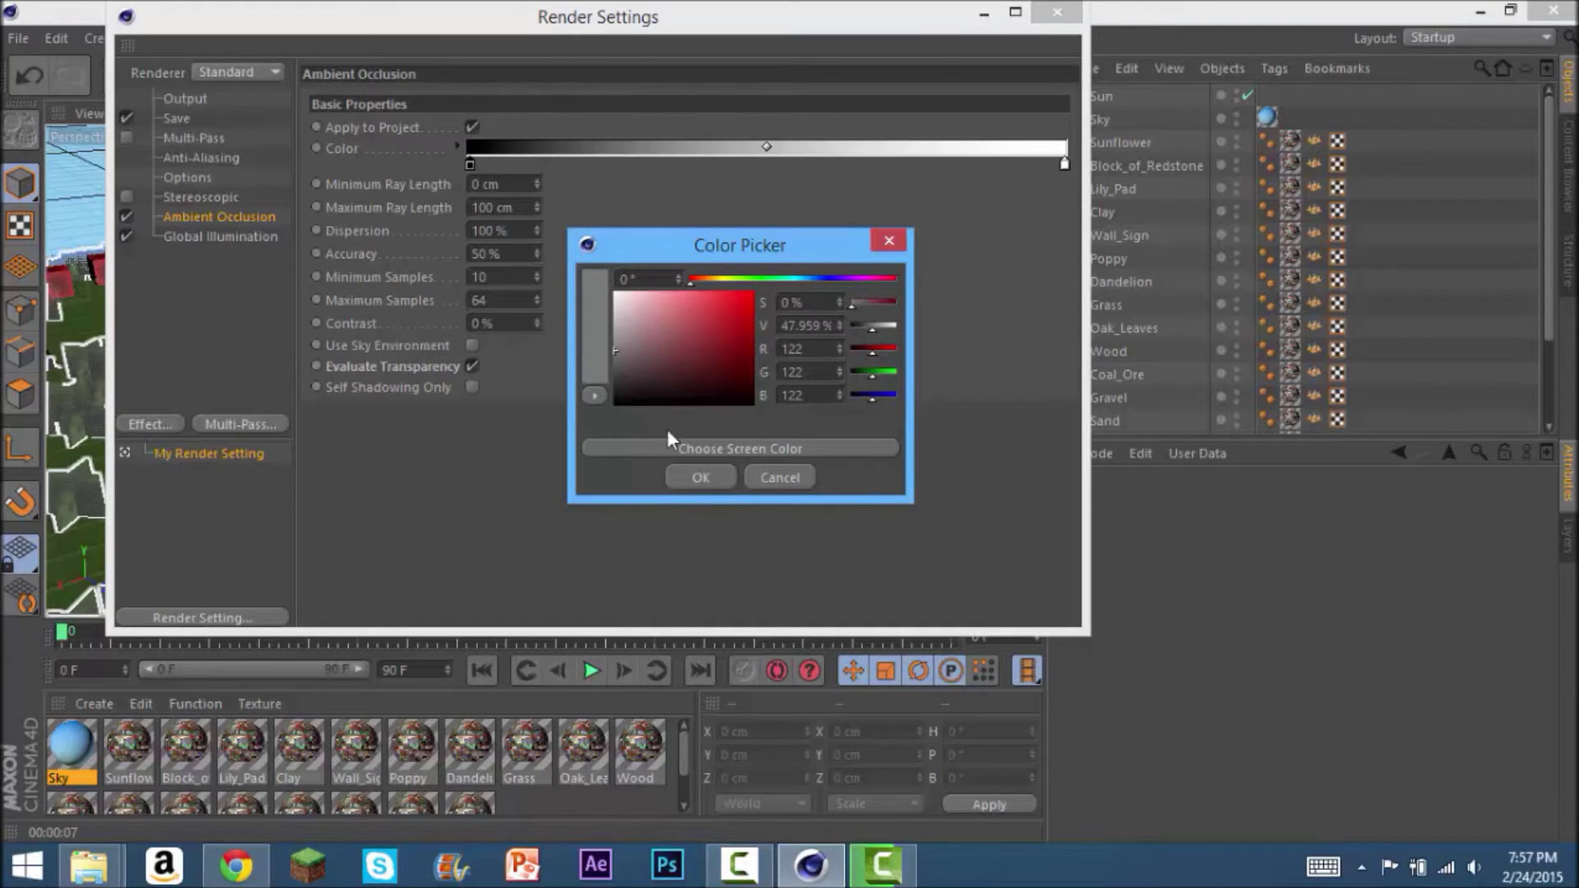
left_click_drag(633, 359, 602, 353)
left_click(701, 477)
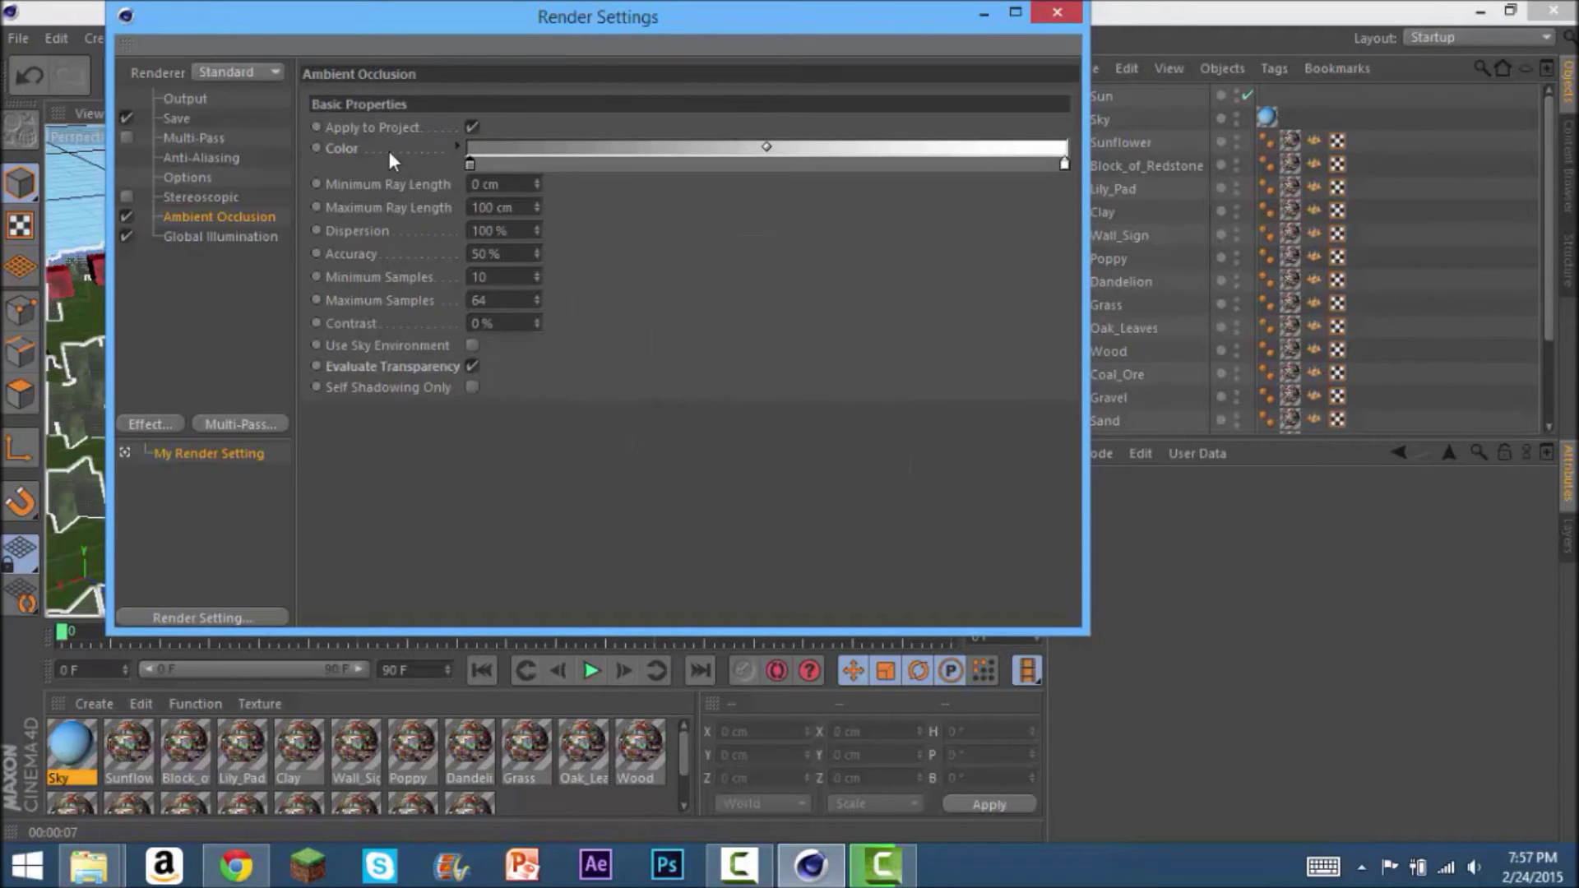
Set Global Illumination samples to Low and close Render Settings
left_click(186, 239)
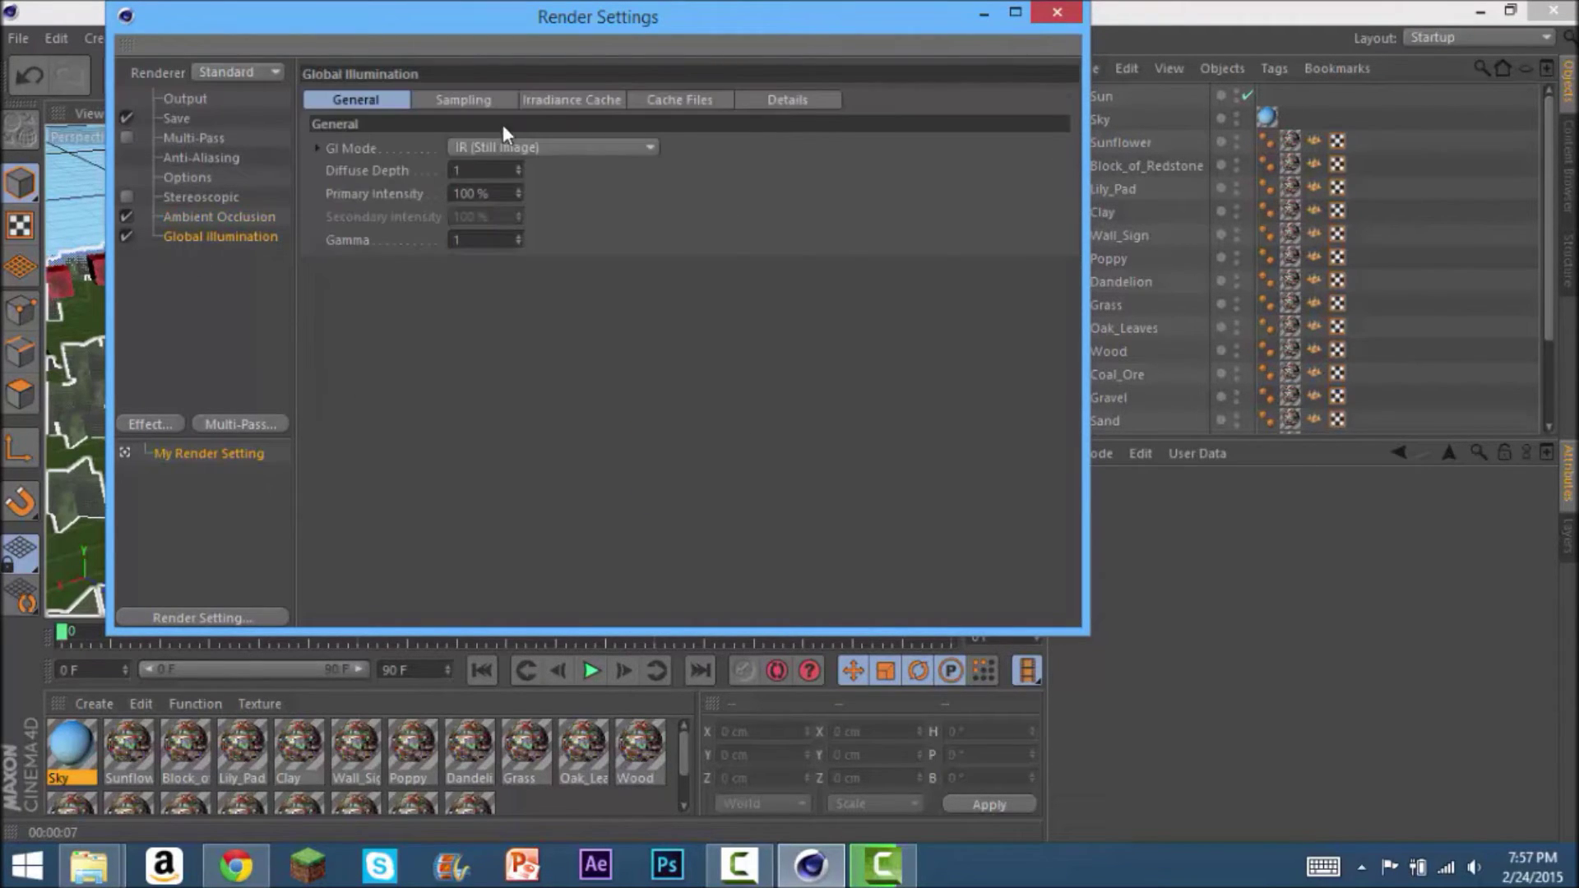
left_click(463, 101)
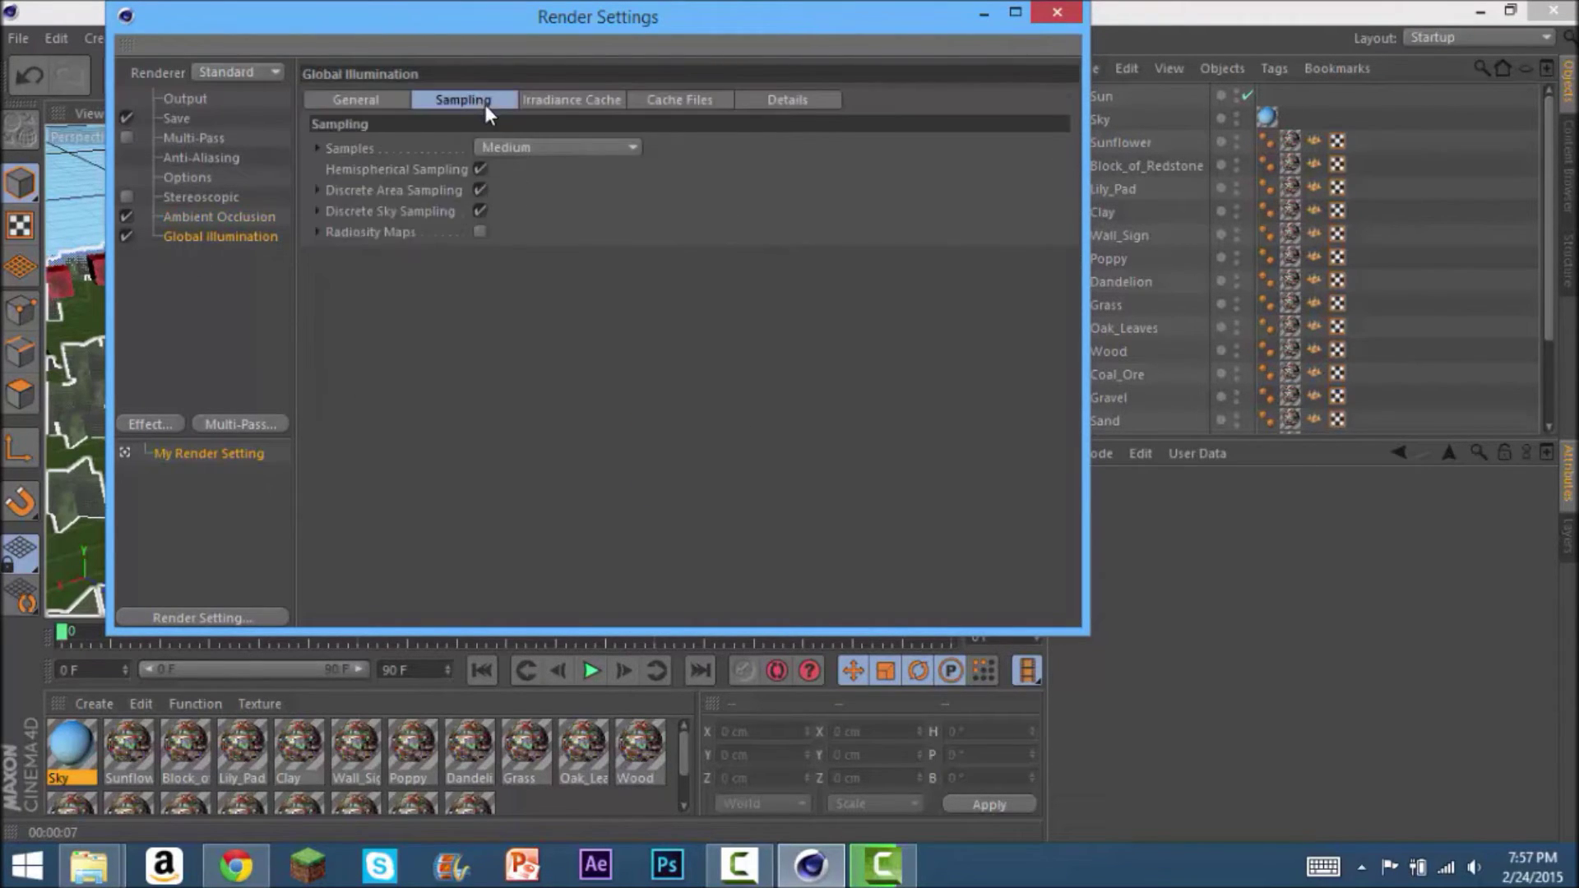
left_click(563, 146)
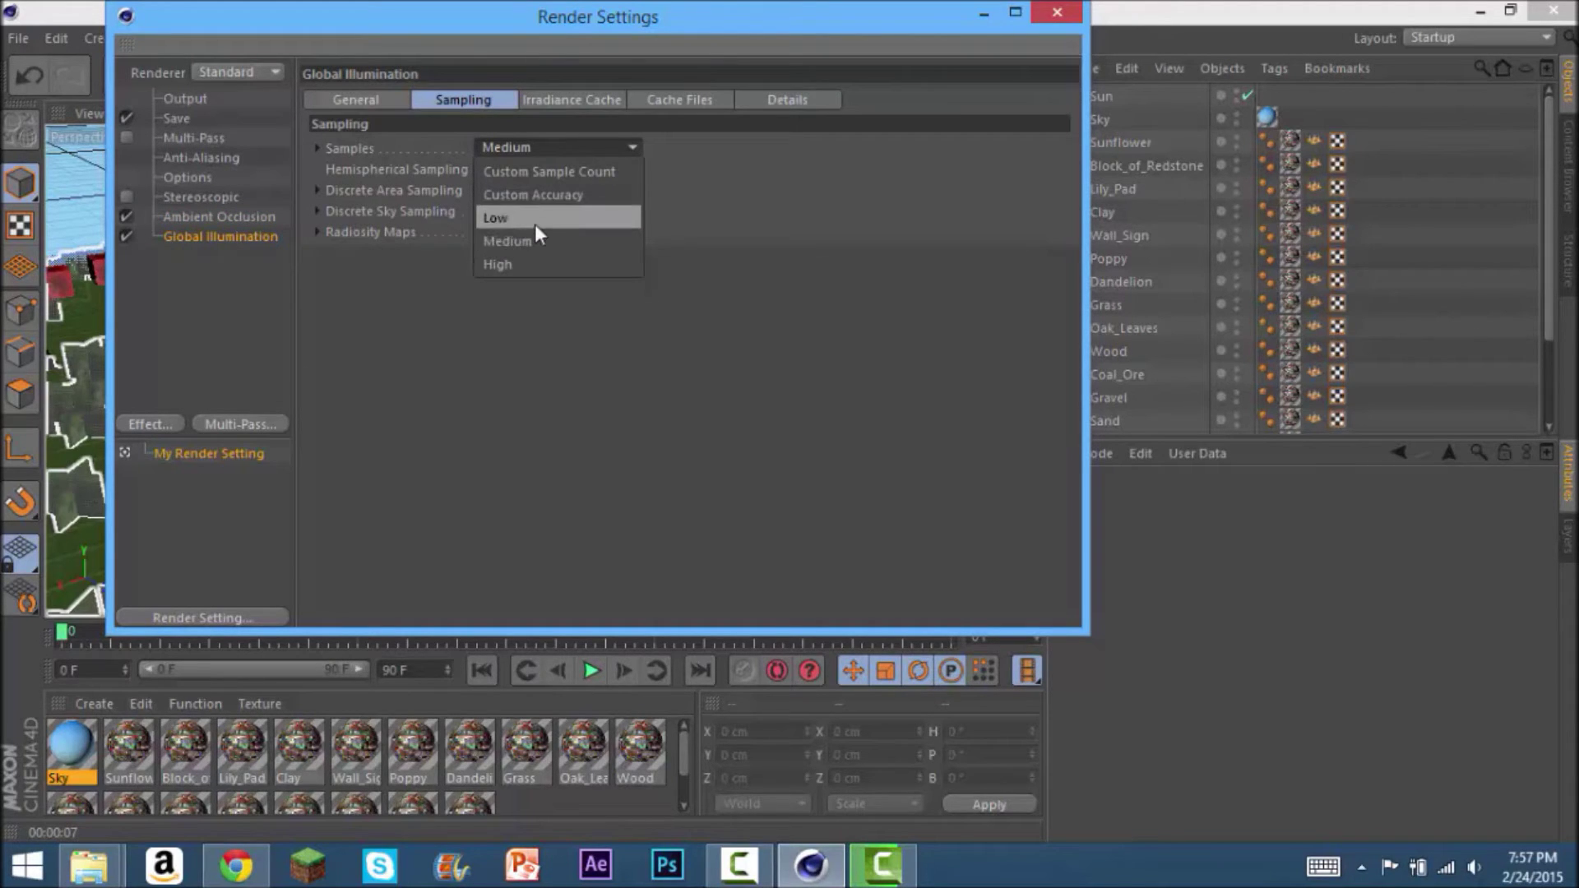
left_click(509, 216)
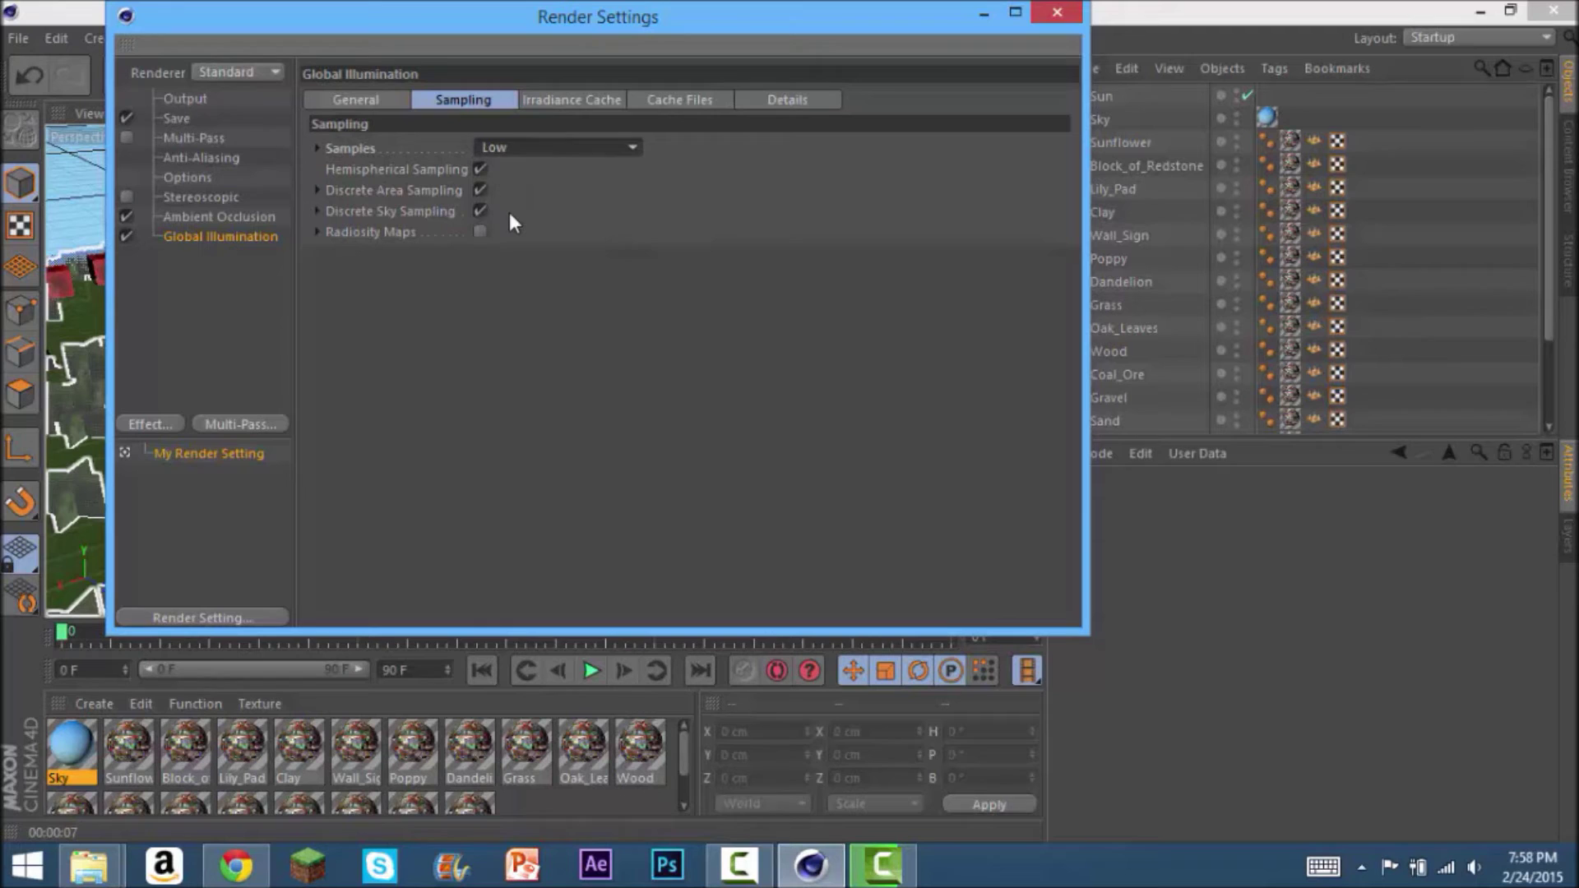
left_click_drag(606, 45, 644, 187)
left_click(1085, 152)
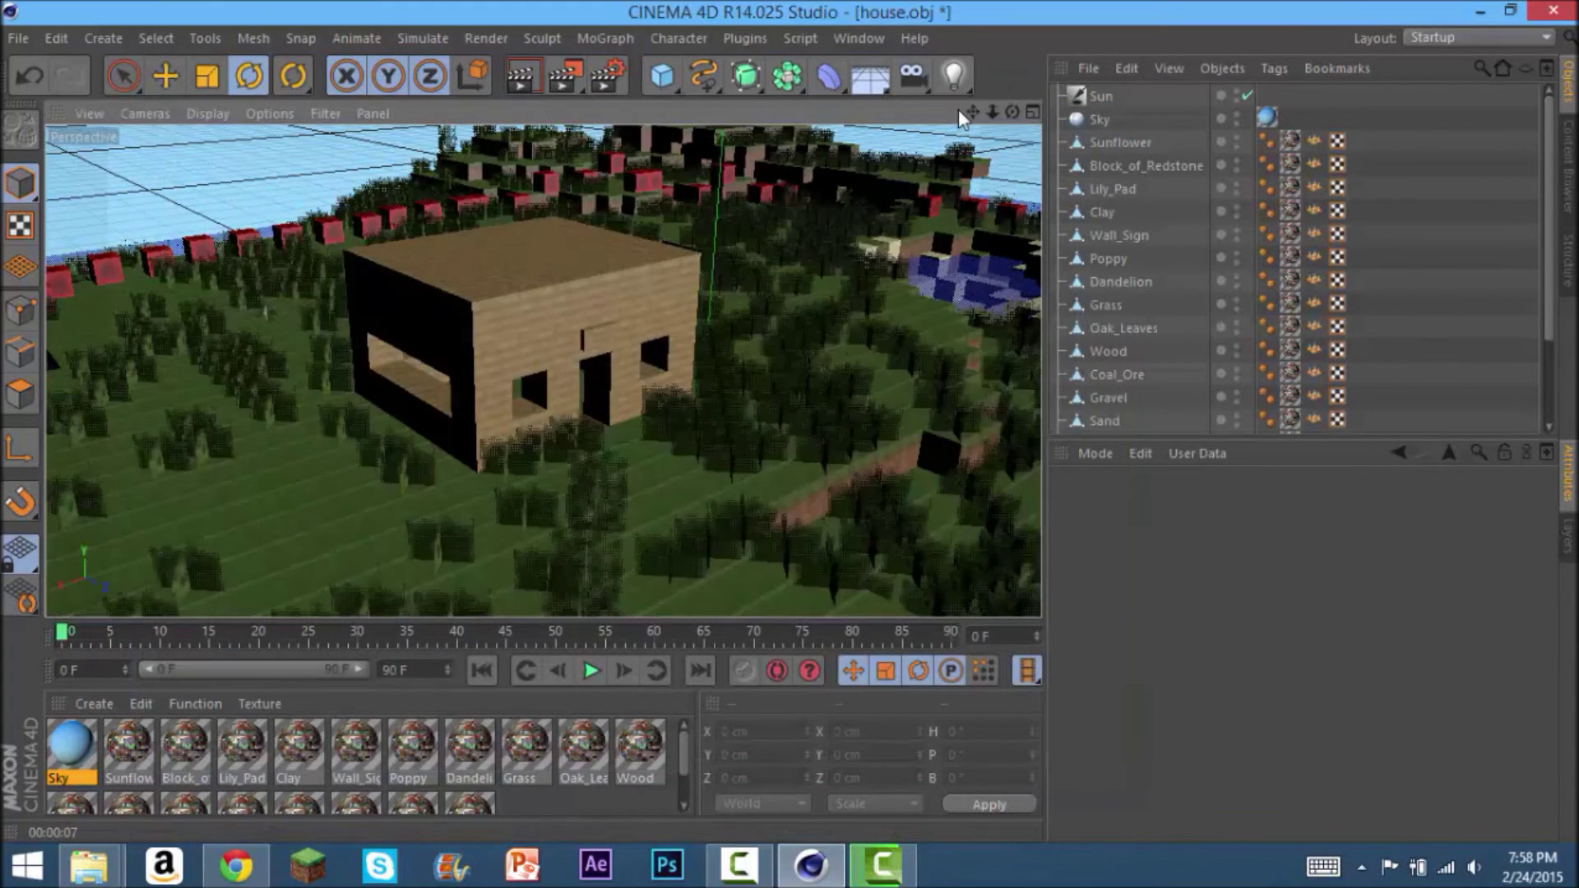
Zoom the perspective viewport in close on the house
left_click_drag(992, 112, 1018, 116)
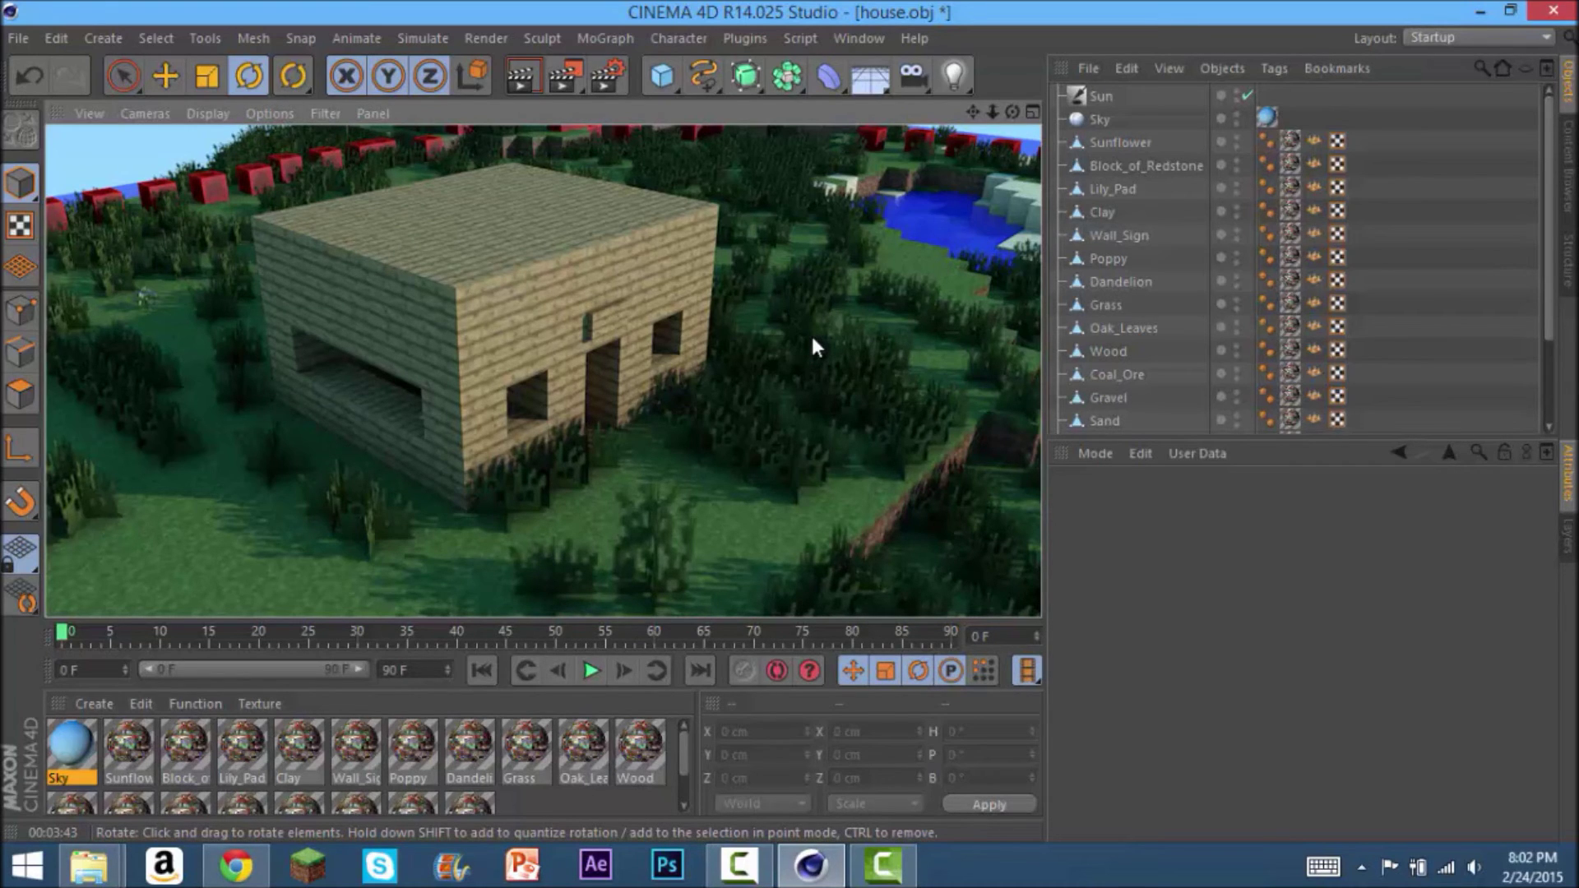
Select the Oak_Wood_Planks house, glance at Render Settings, and undo a stray tilt
left_click(309, 248)
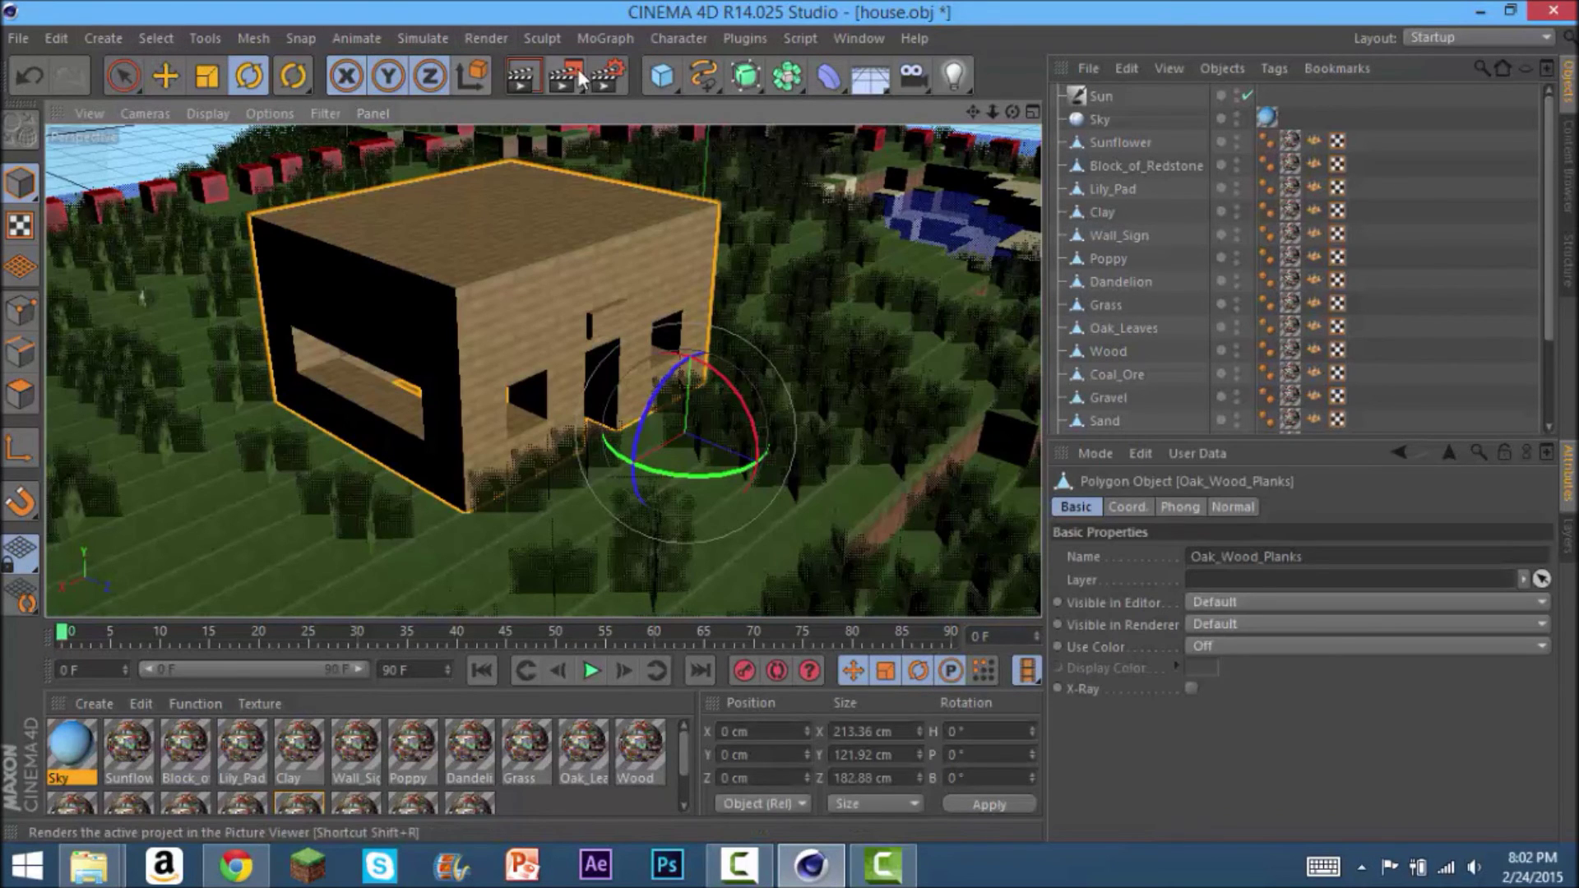
left_click(599, 71)
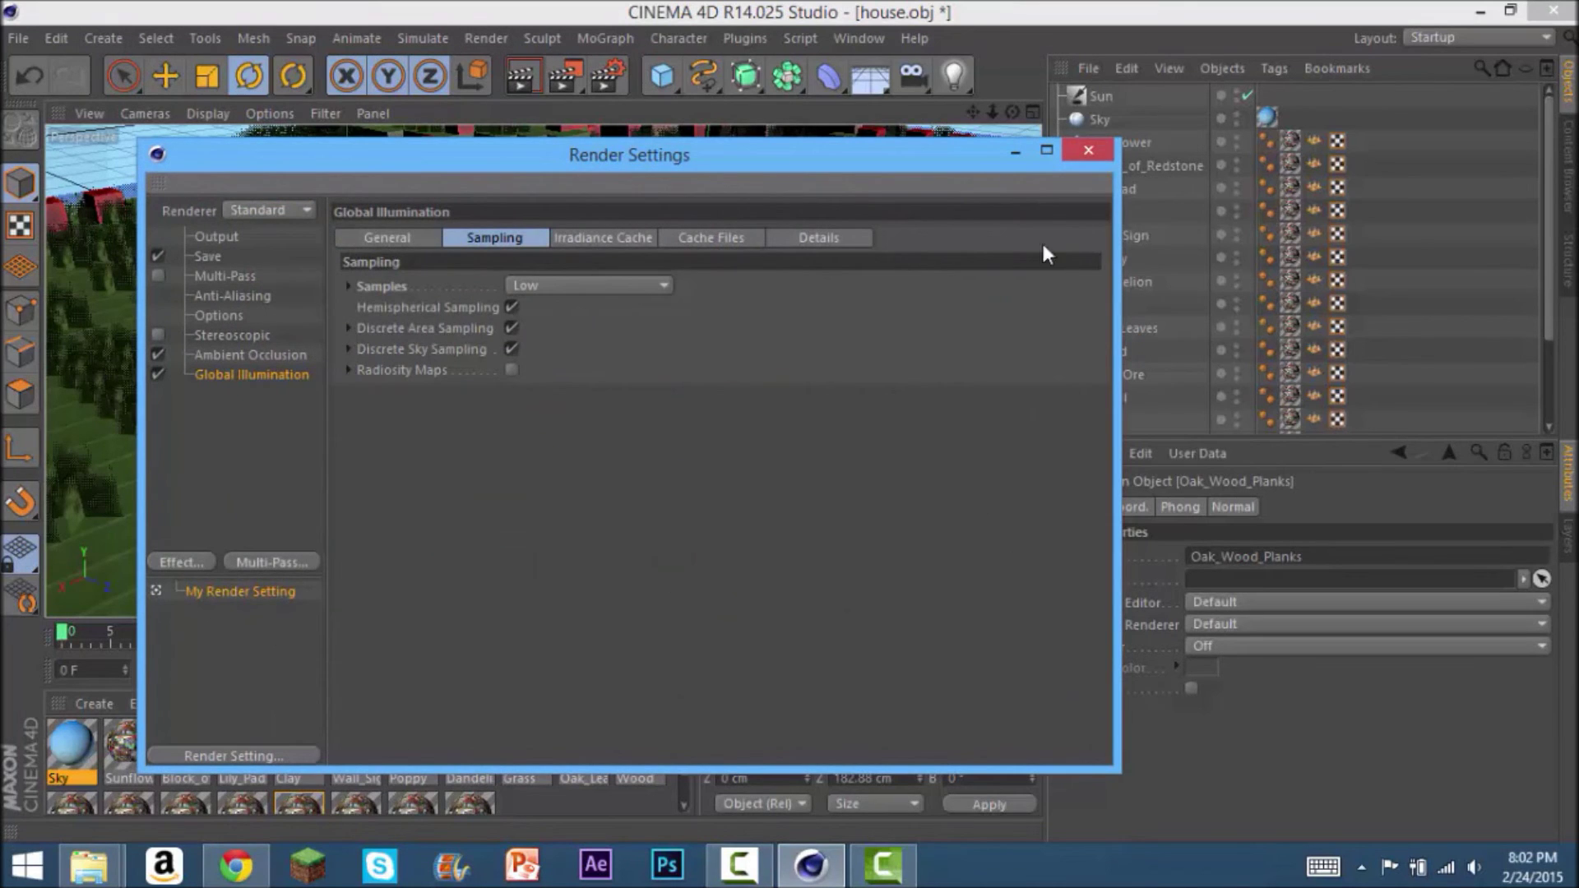
left_click(1088, 150)
left_click_drag(677, 415, 673, 380)
key("ctrl+z")
Rotate the Sun to about H 224.6°, P -6.2° and run a test render, stopping it after 11 seconds
left_click(1099, 121)
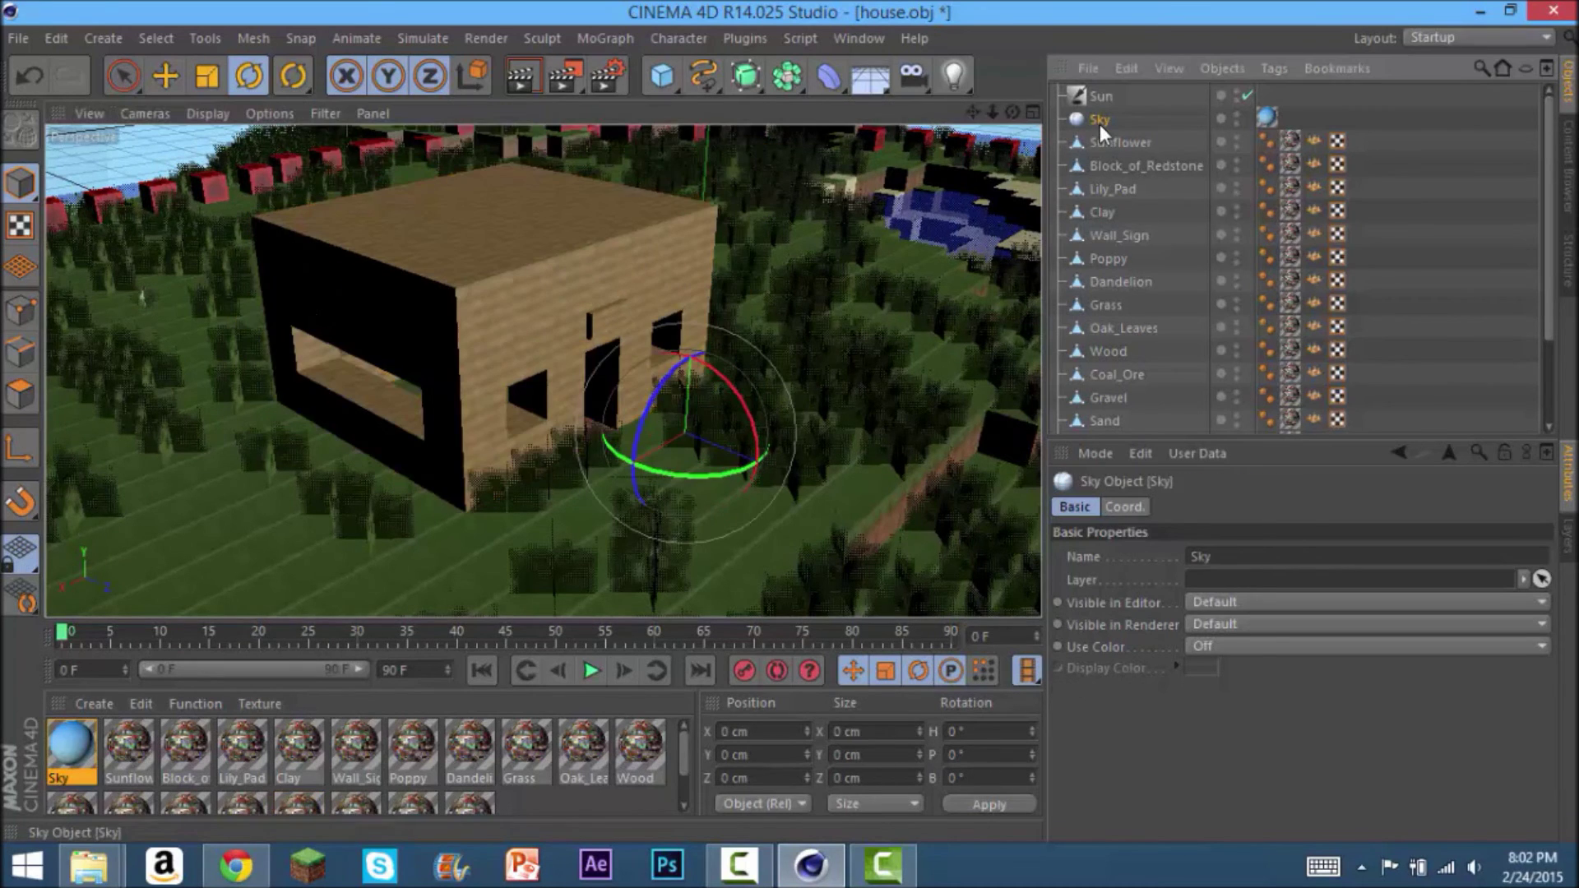
left_click(1102, 97)
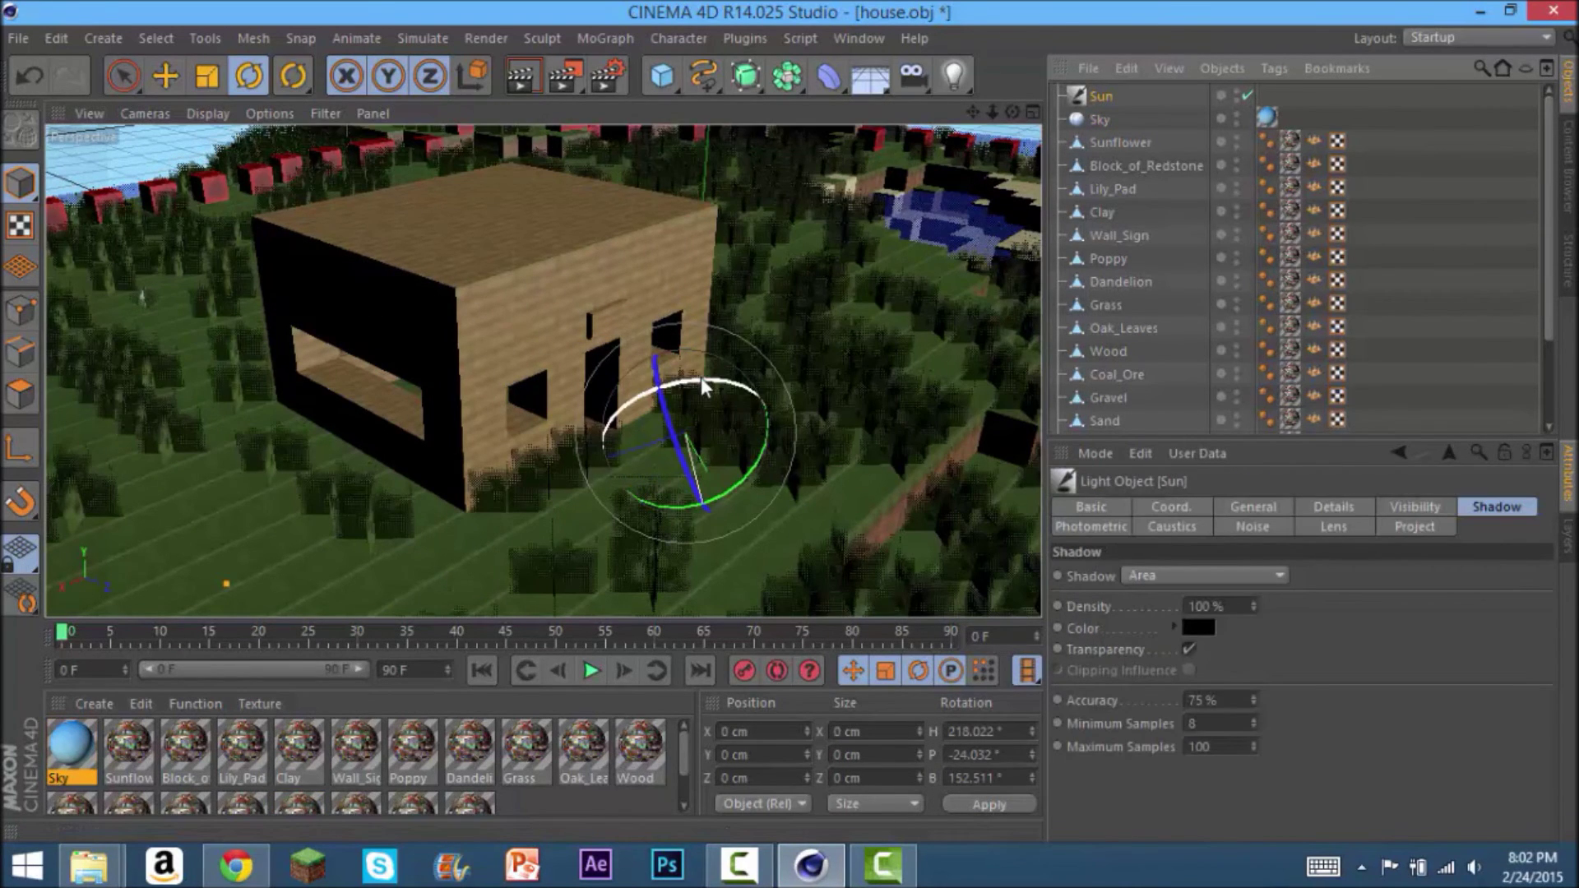
left_click_drag(701, 377, 713, 419)
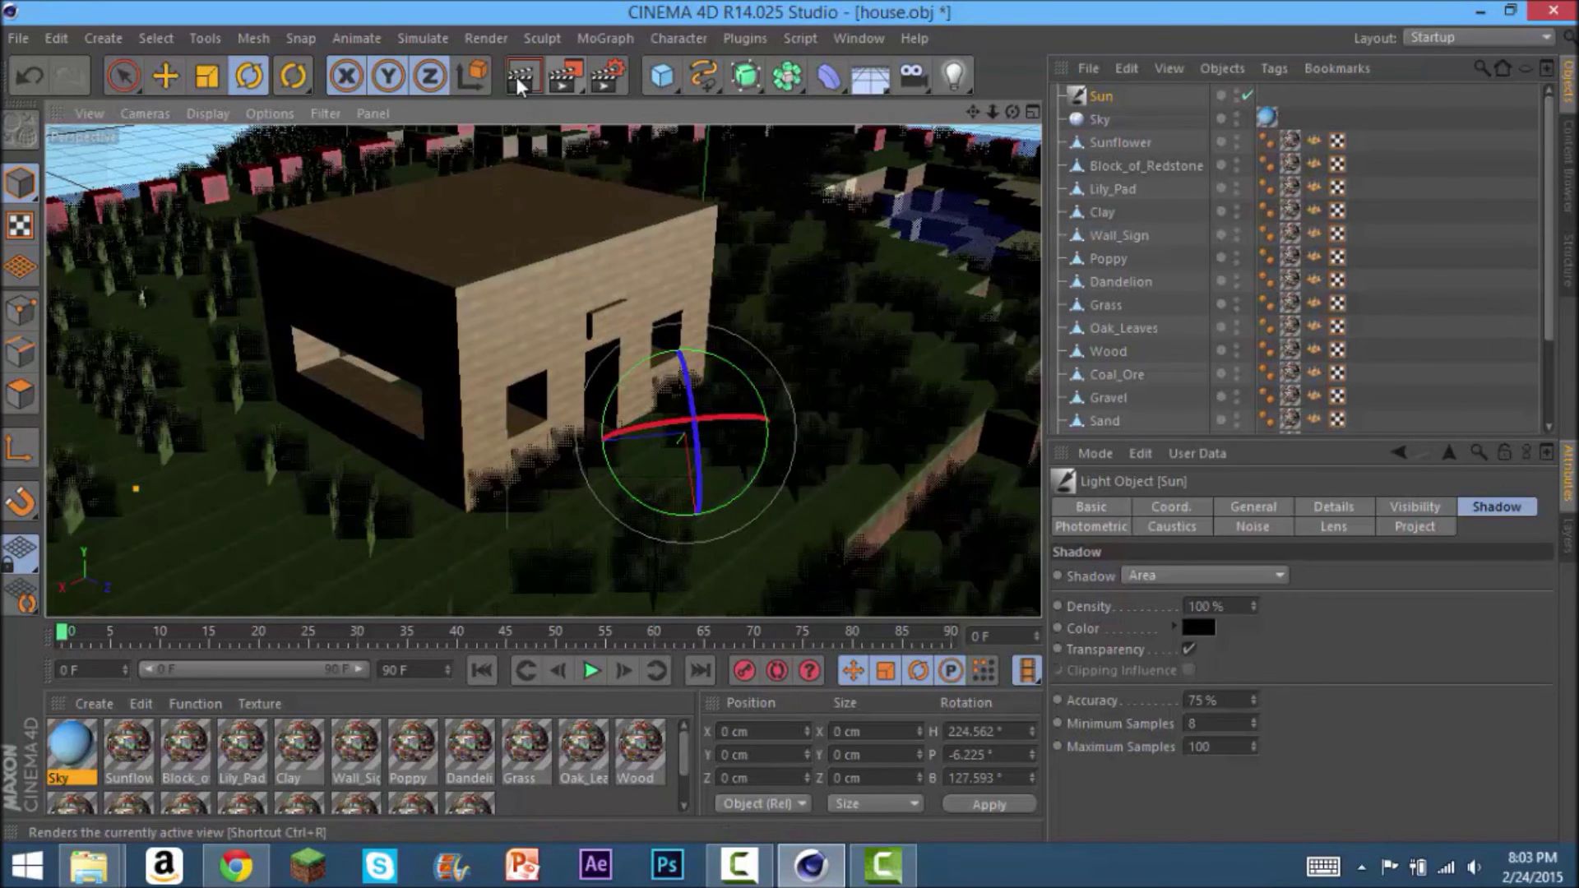
left_click(527, 85)
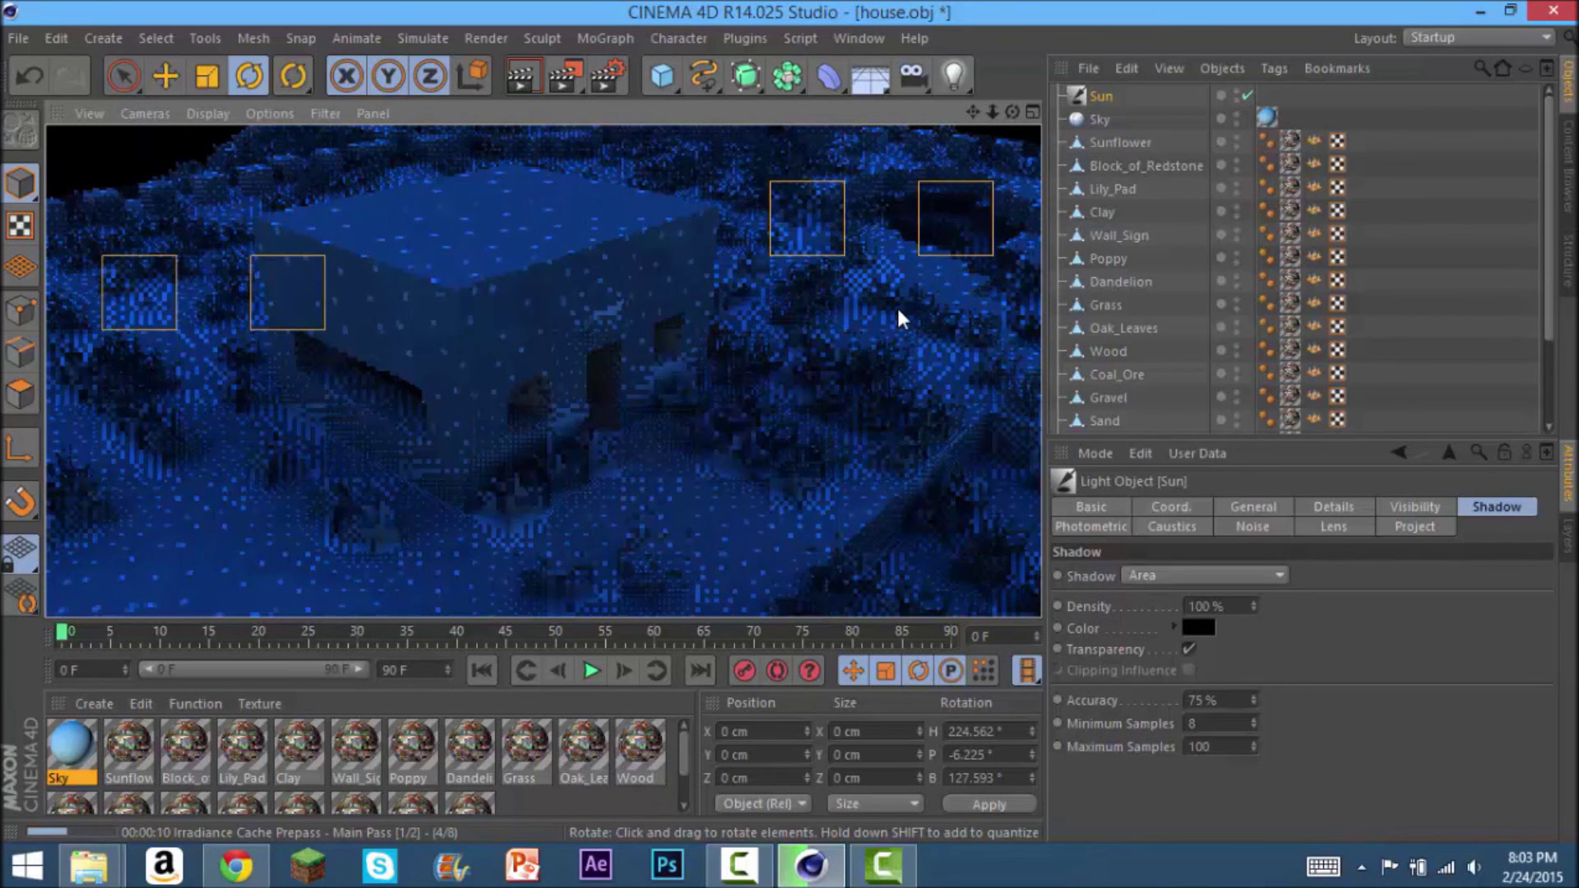
left_click(835, 266)
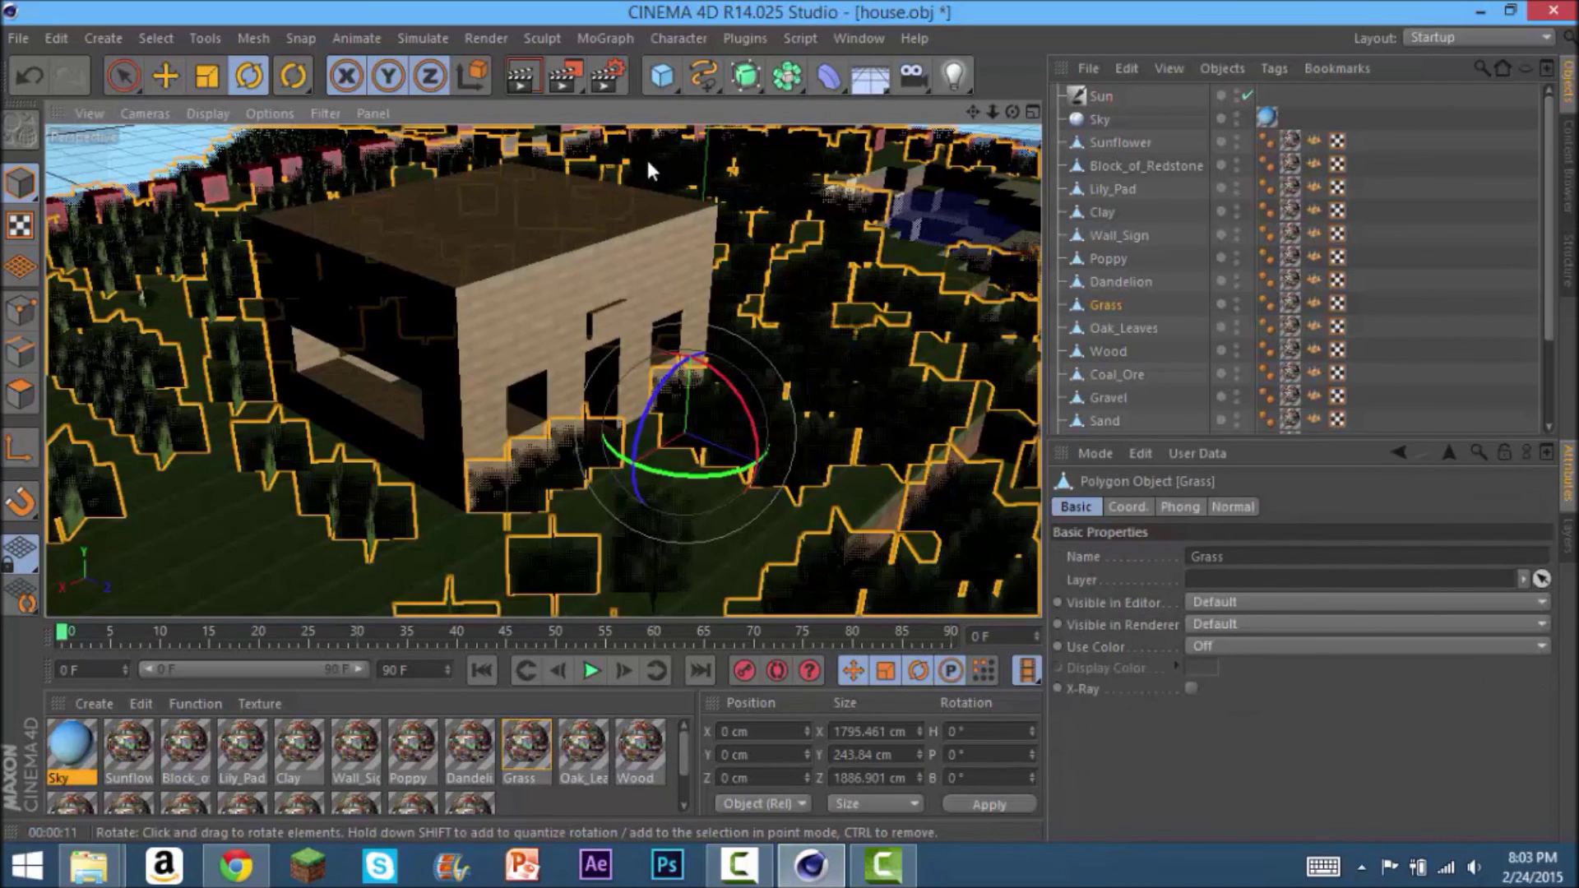
Darken the ambient occlusion gradient's dark end to grey 75 and close Render Settings
left_click(601, 82)
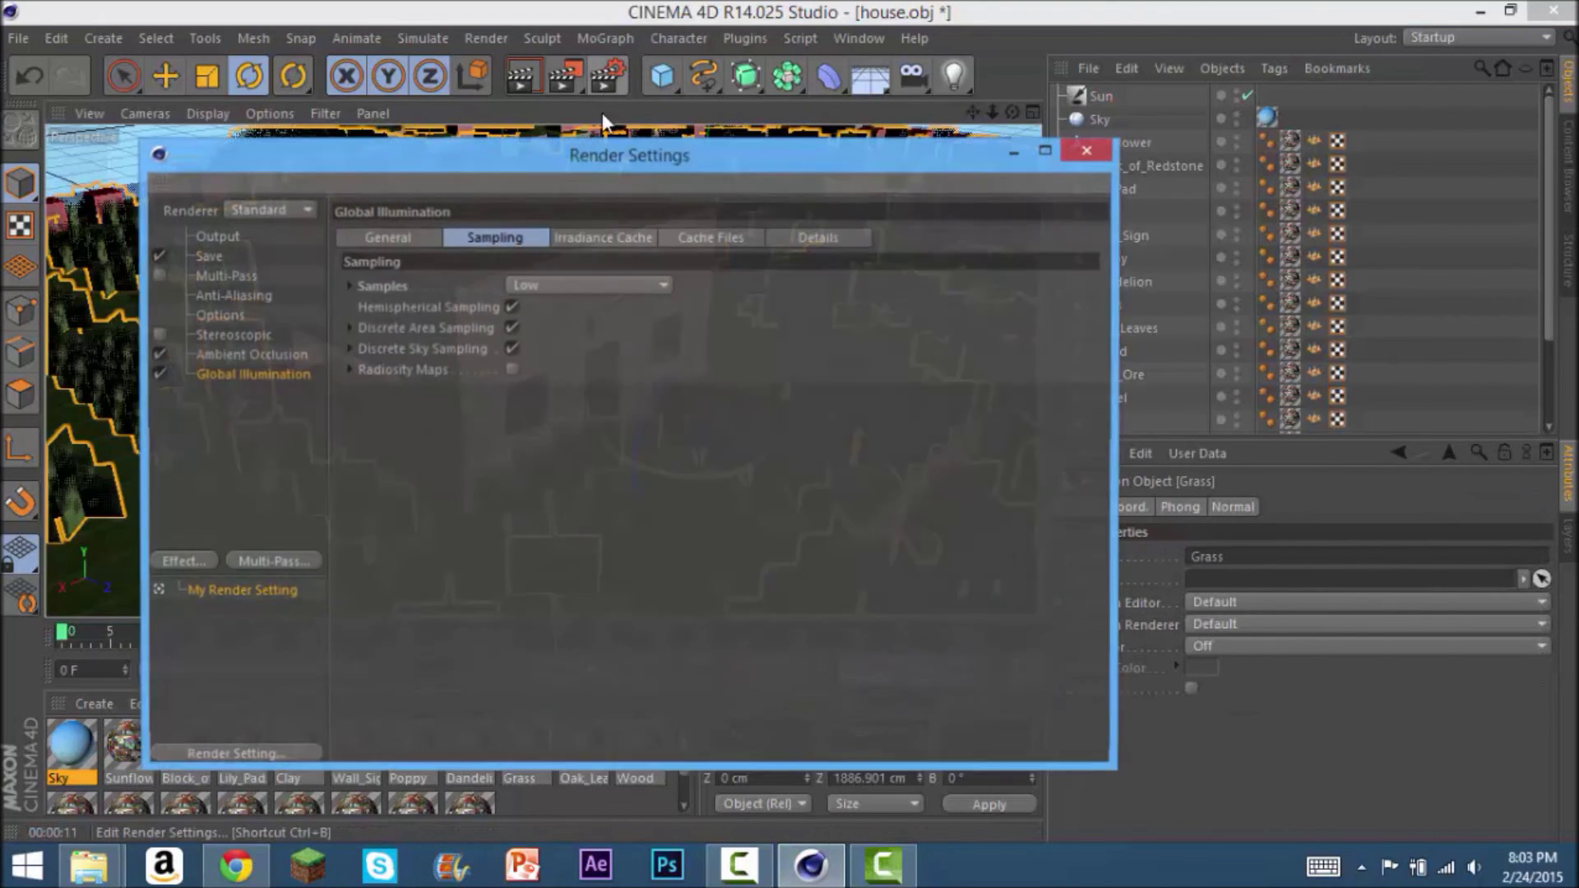
left_click(259, 355)
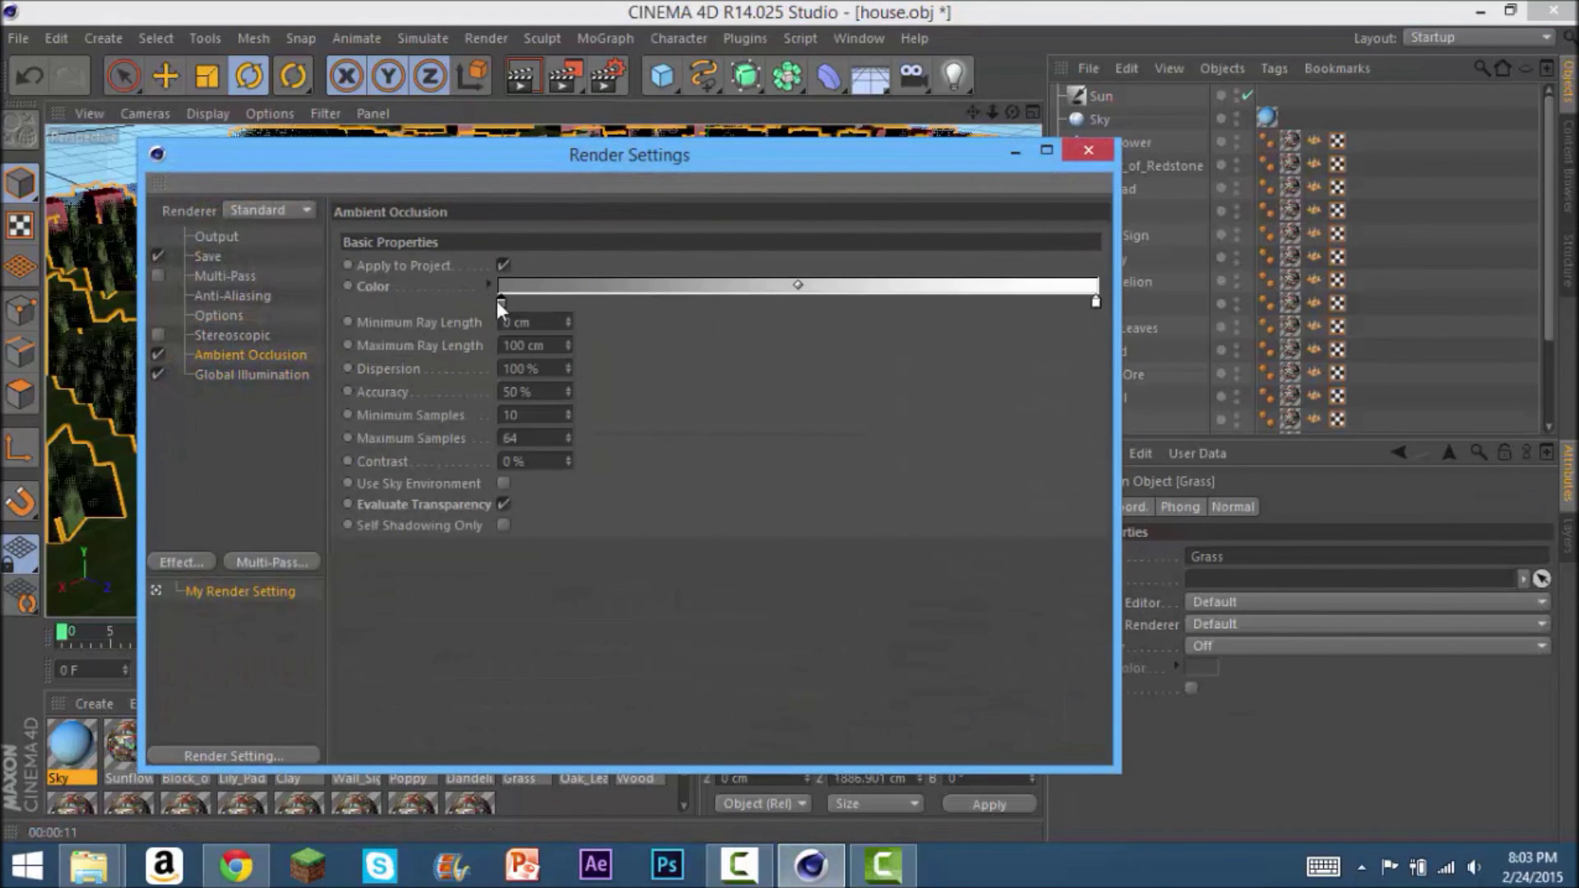
double_click(500, 303)
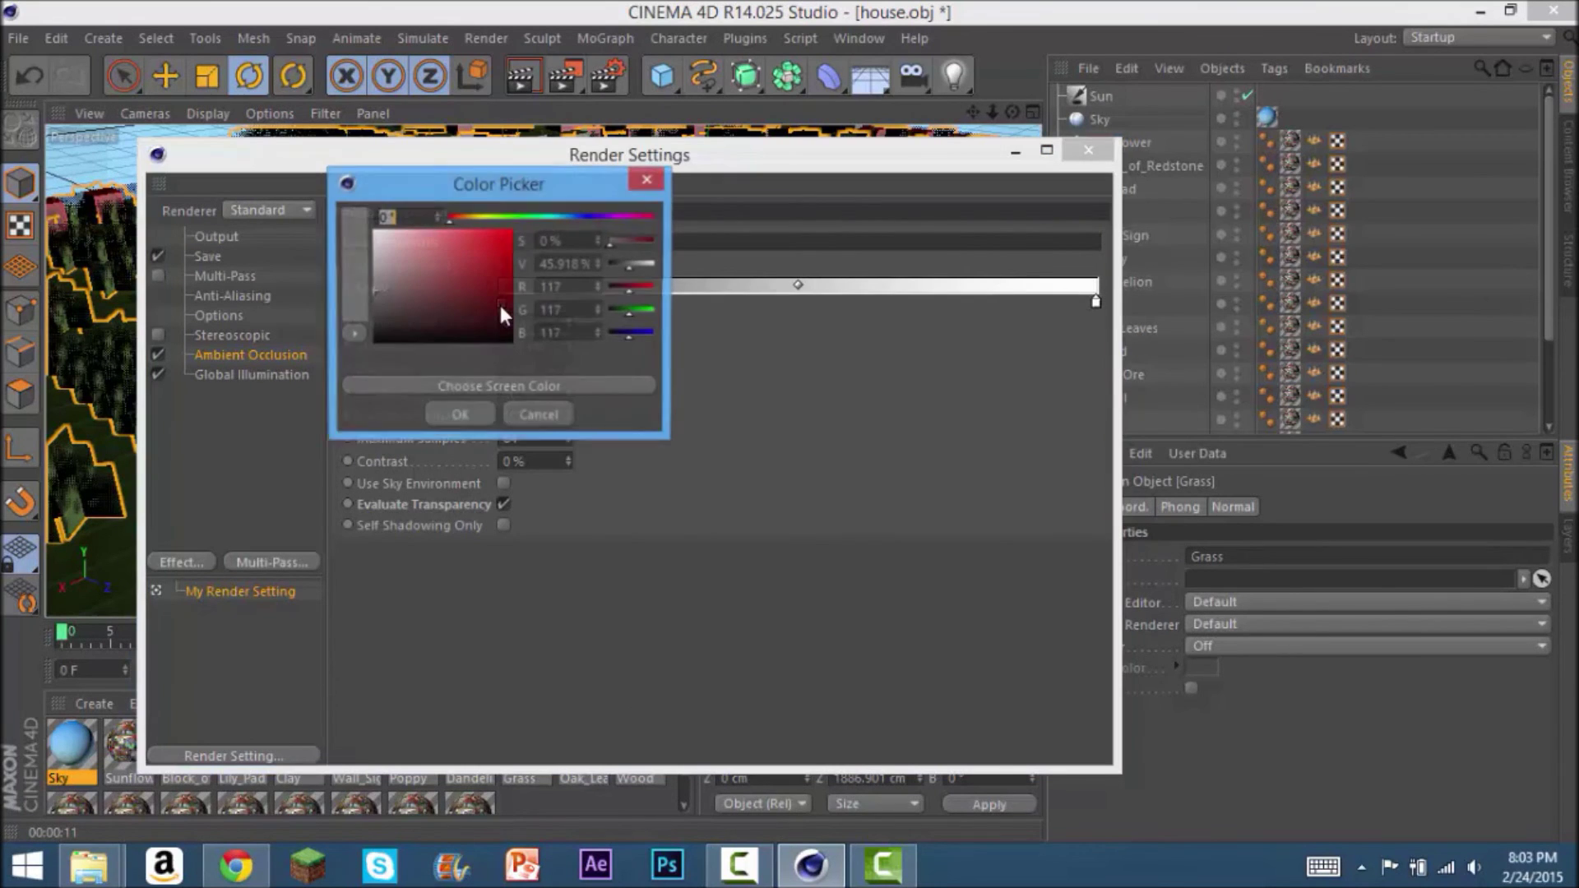
left_click(369, 304)
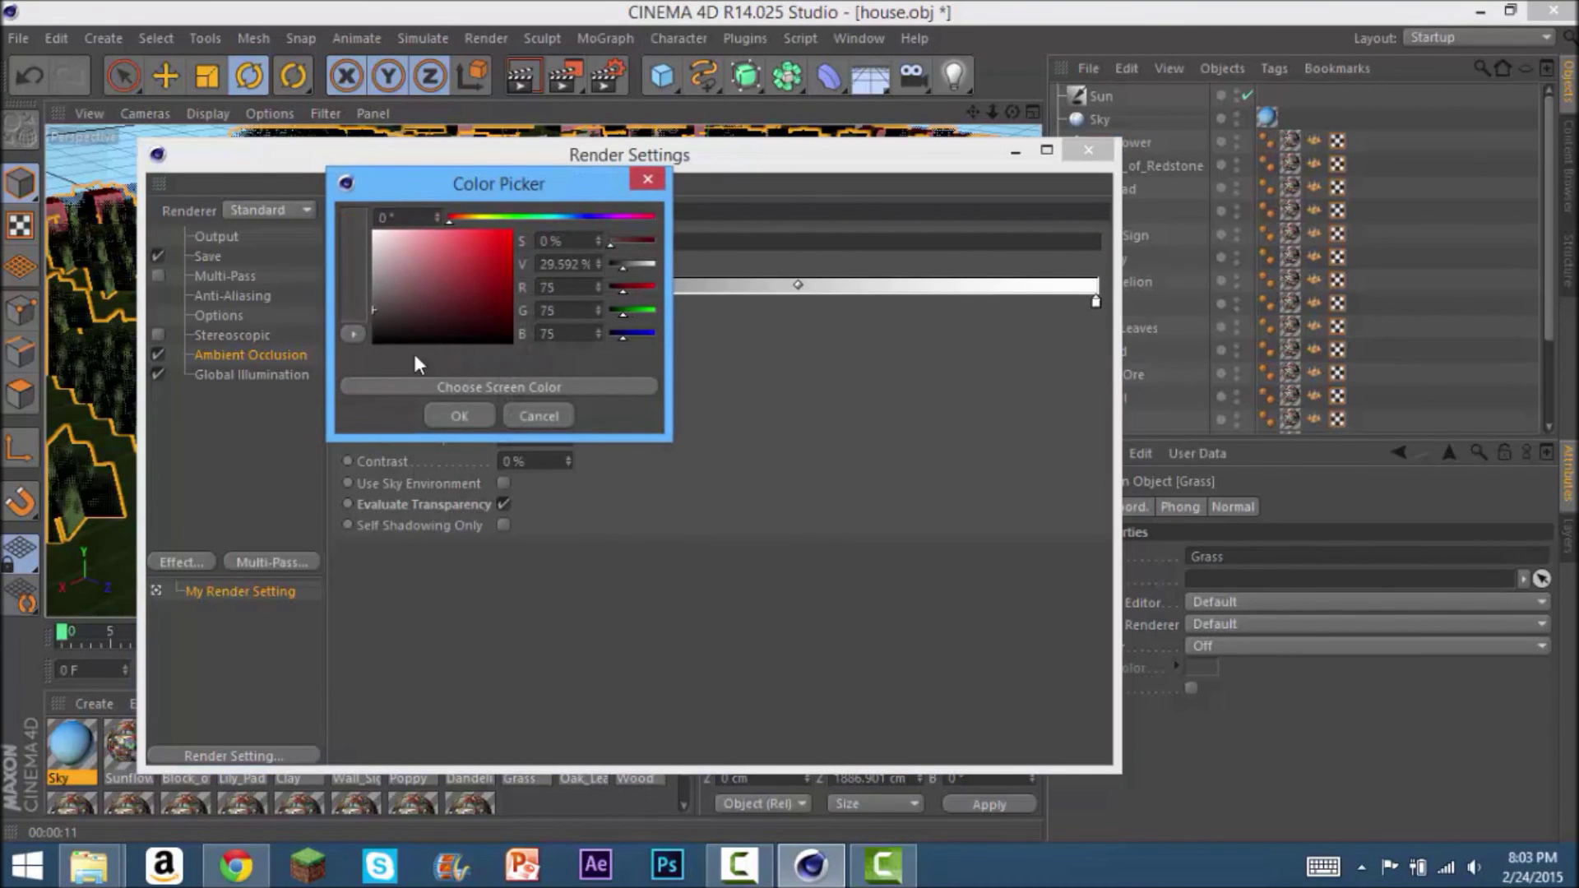
left_click(456, 415)
left_click(1103, 150)
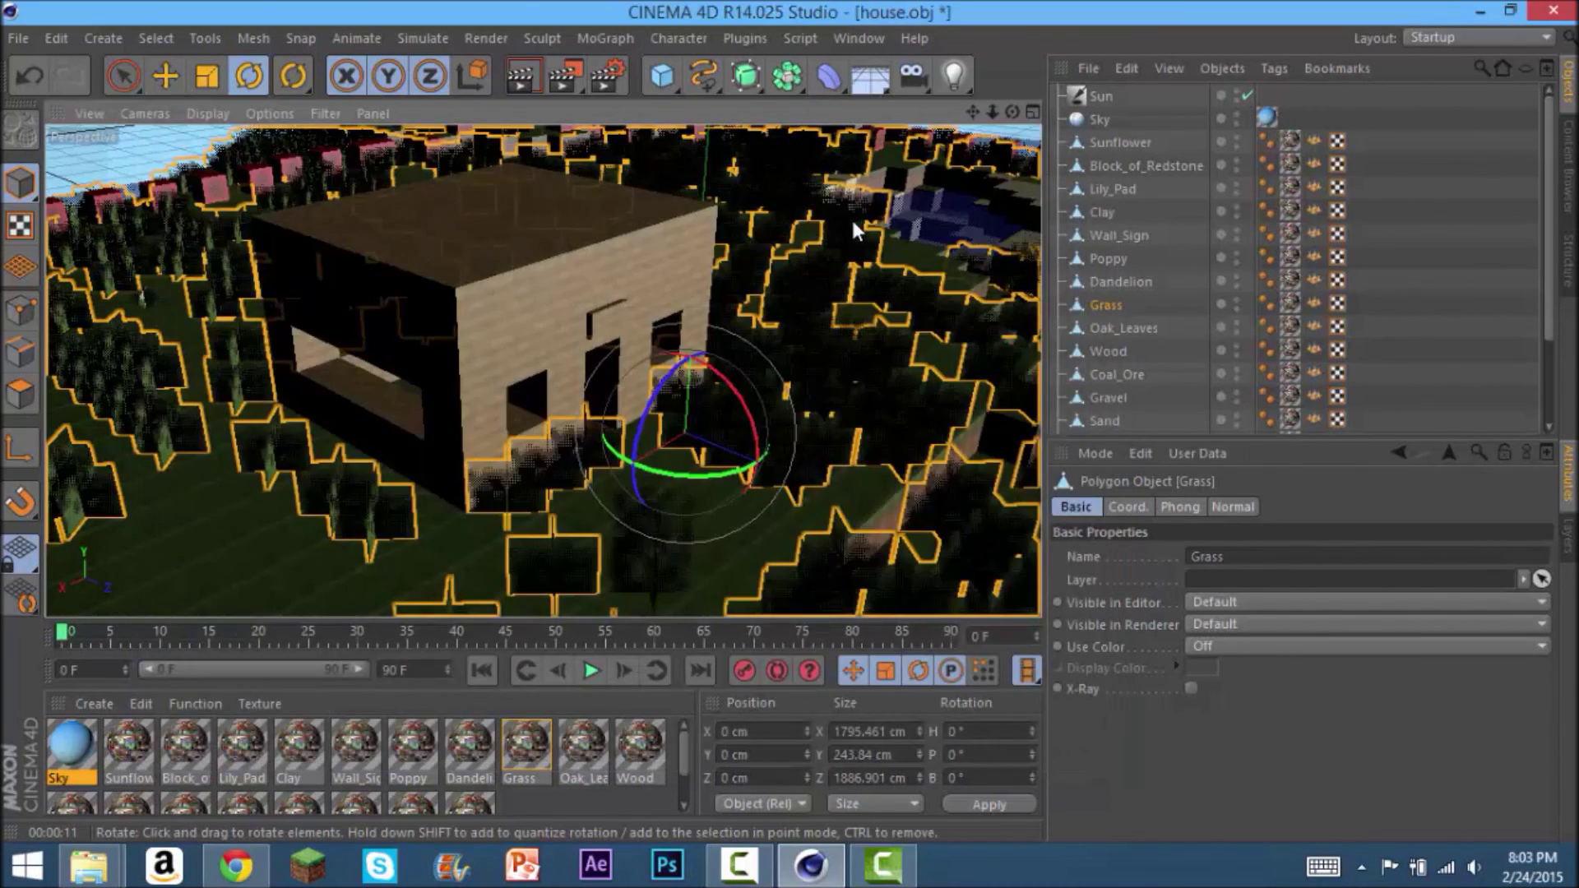